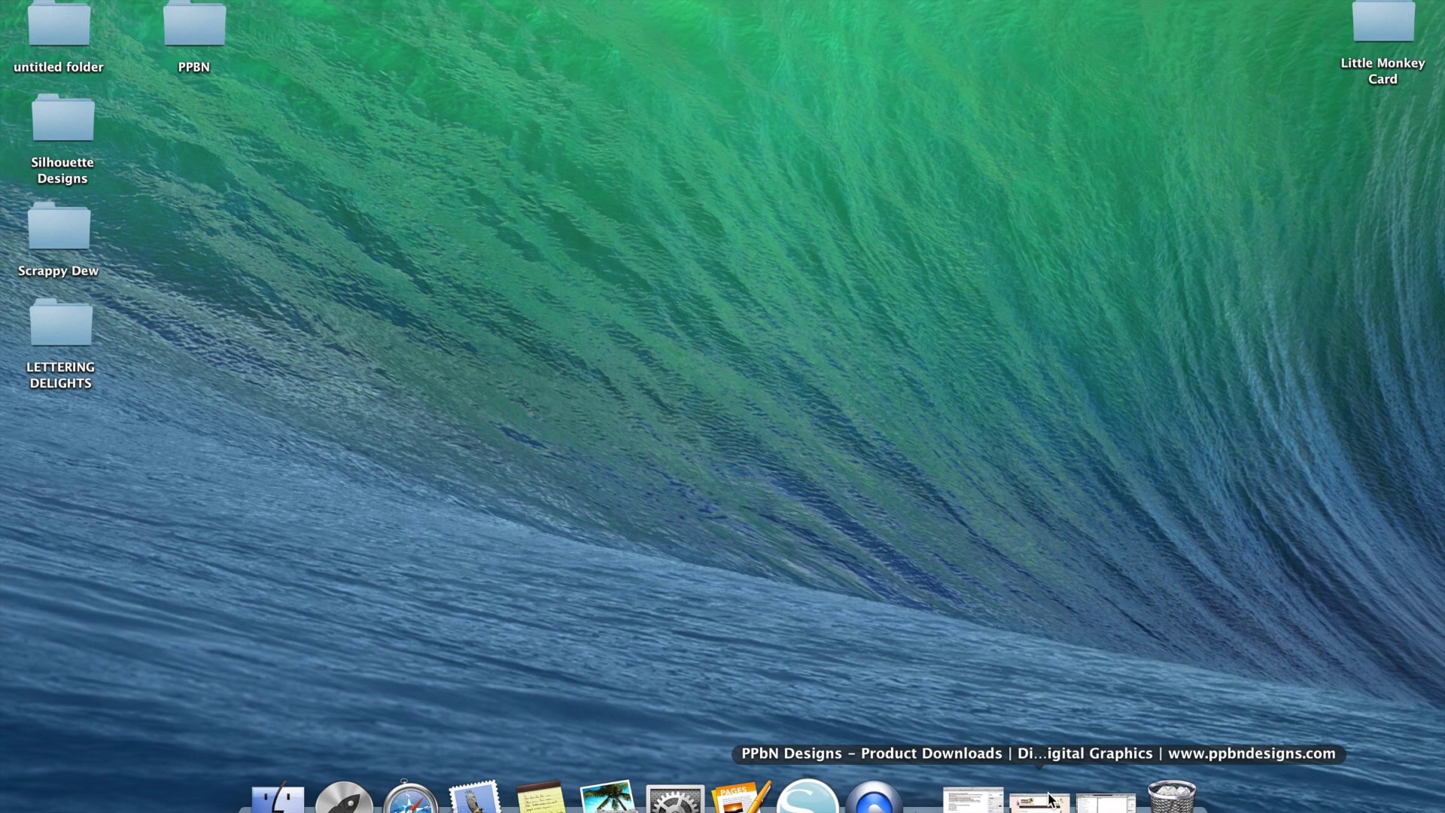
Bring up the PPbN Designs browser window and return to the account's order status page
left_click(1038, 799)
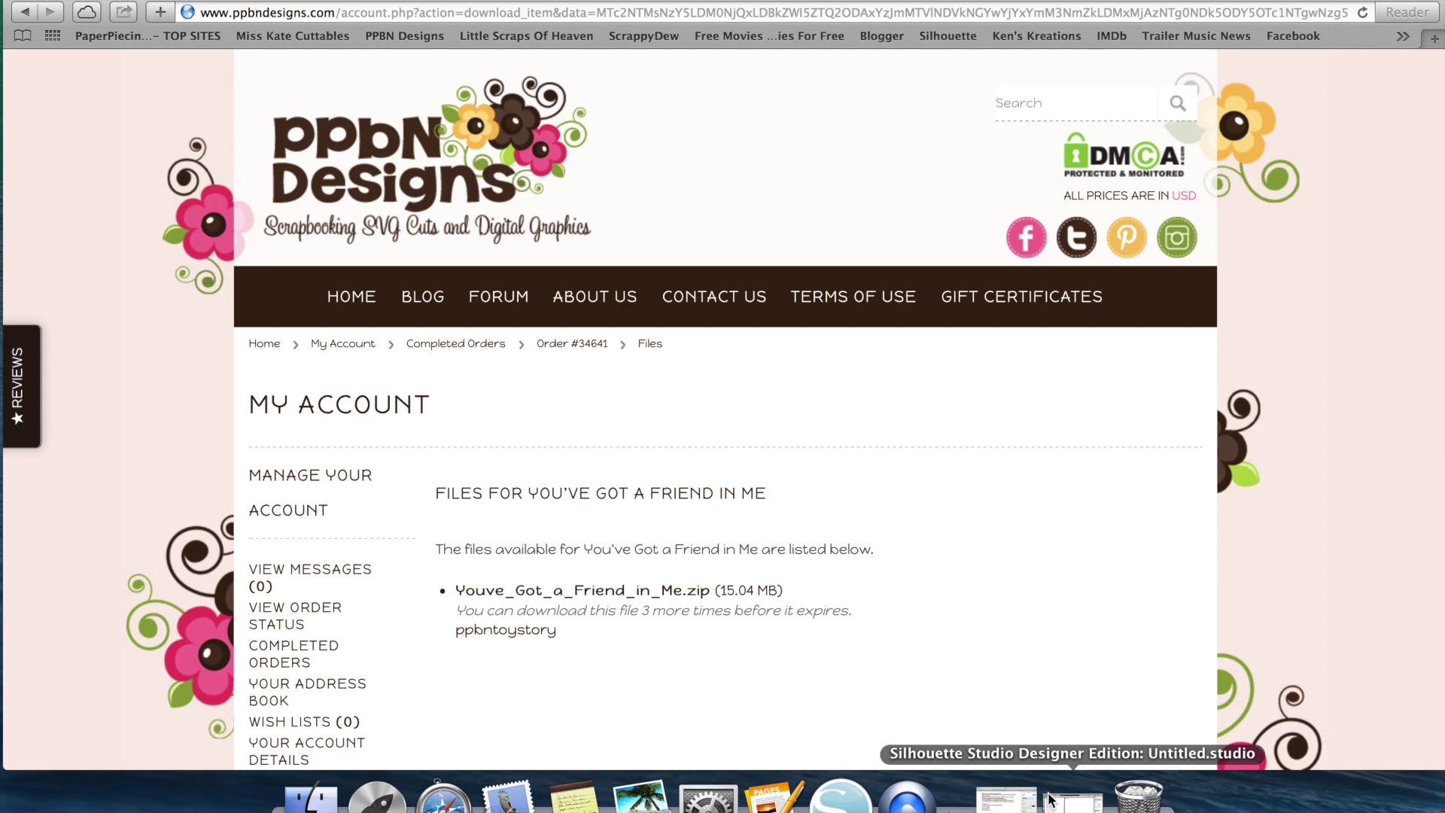
left_click(26, 10)
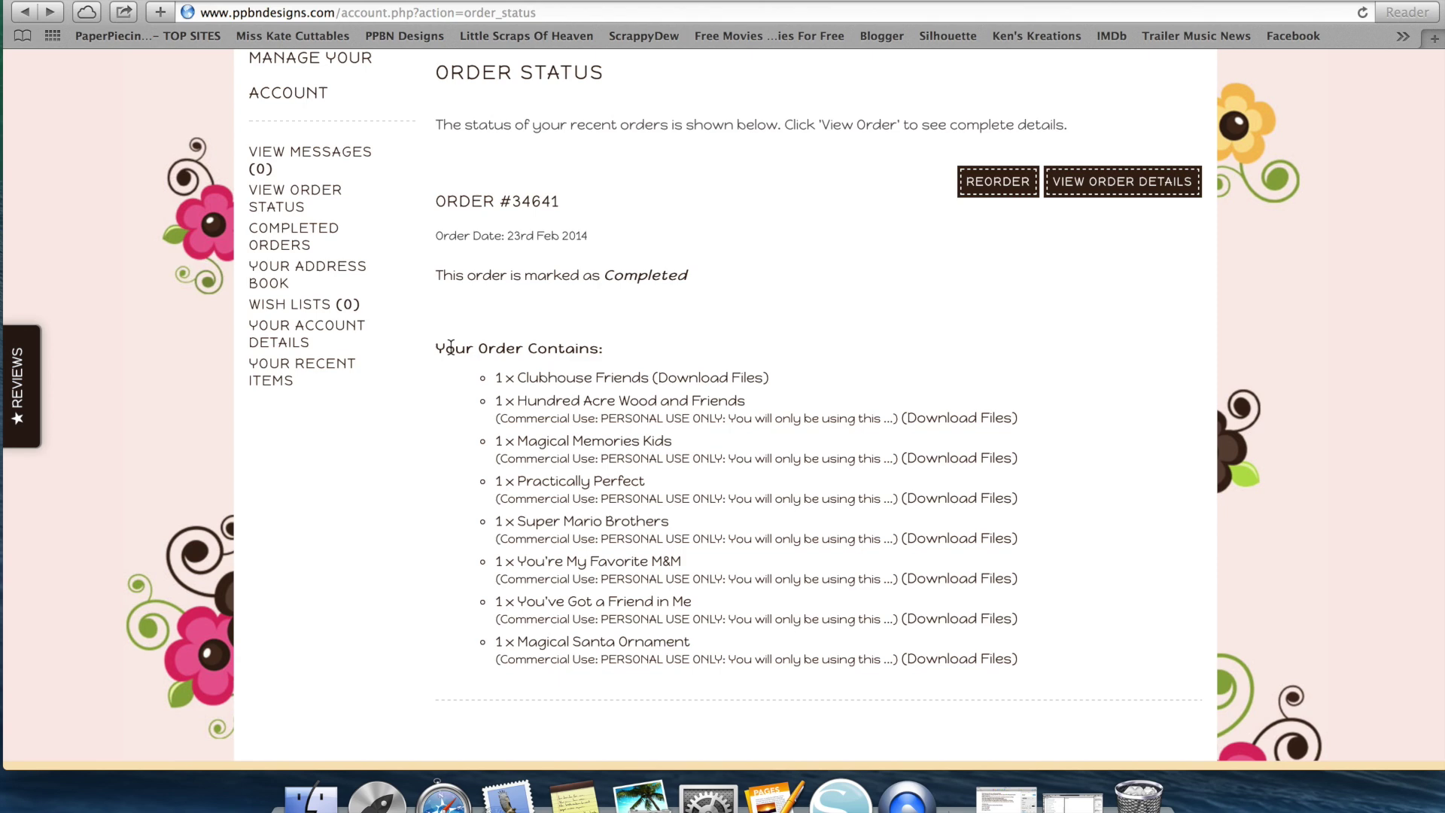
scroll(450, 346, "up", 5)
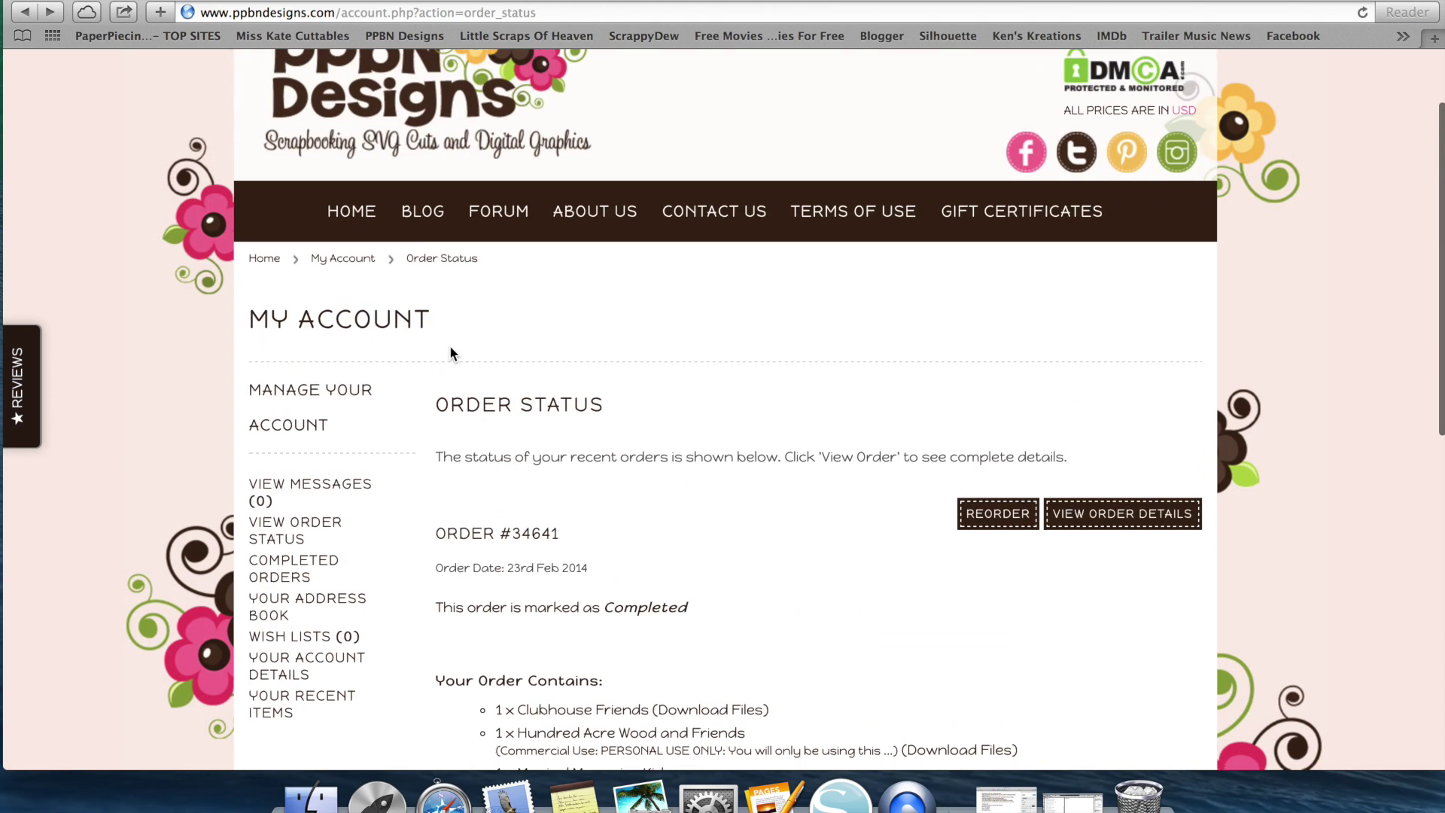
scroll(450, 351, "up", 2)
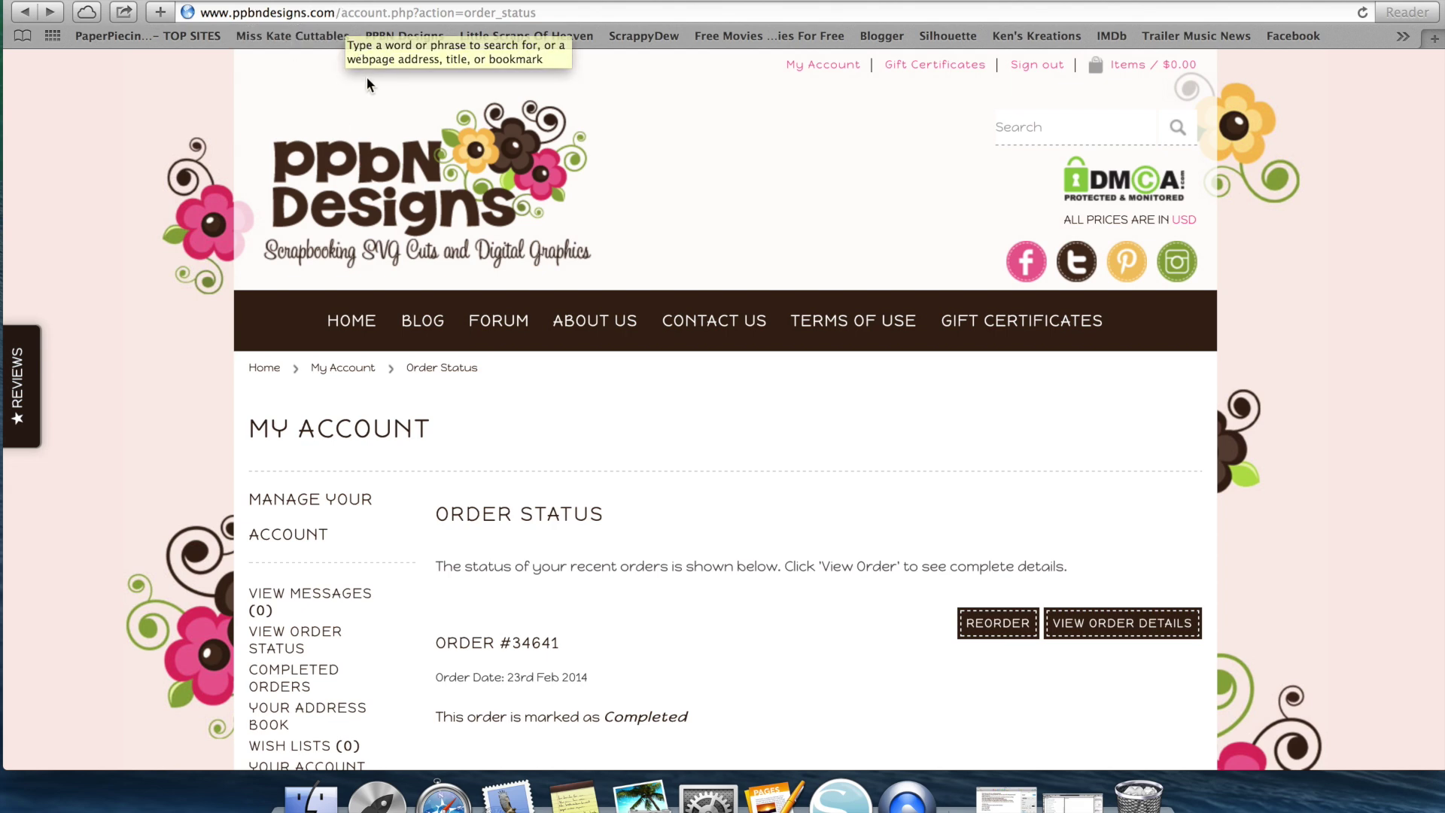
Open the download files page for Super Mario Brothers from the completed order, and minimize the browser window
scroll(542, 381, "down", 5)
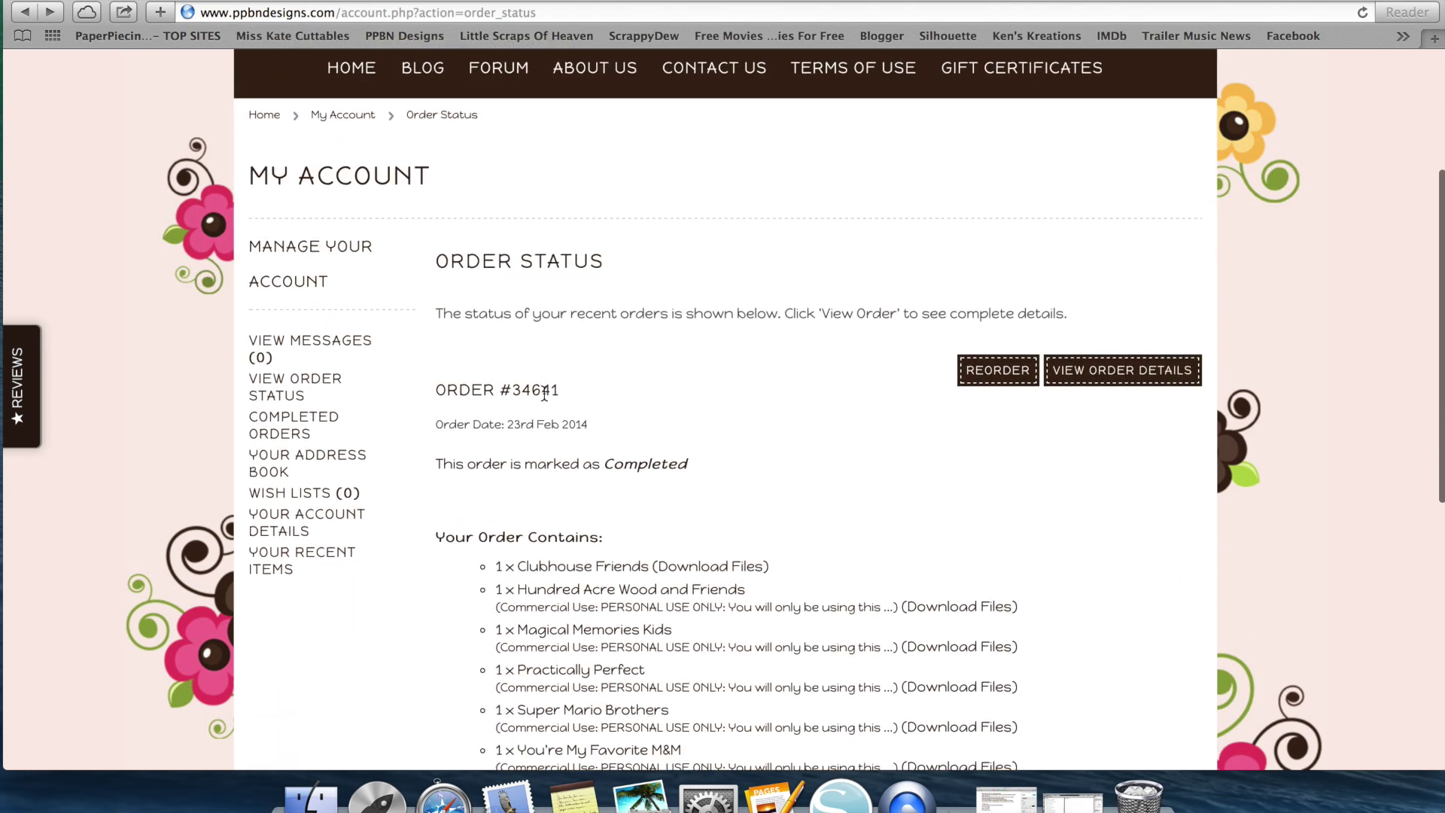
scroll(544, 392, "down", 3)
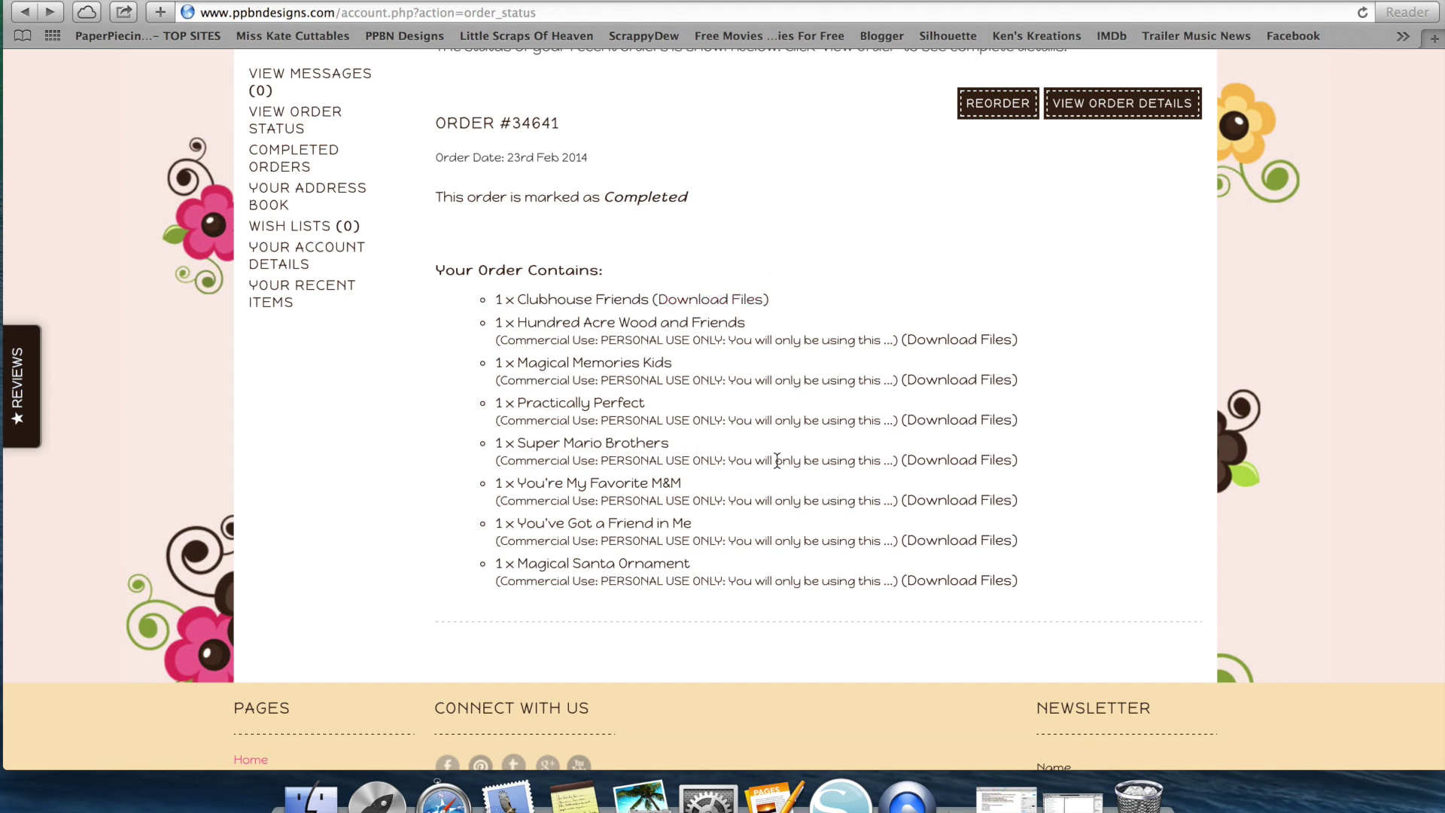
left_click(963, 459)
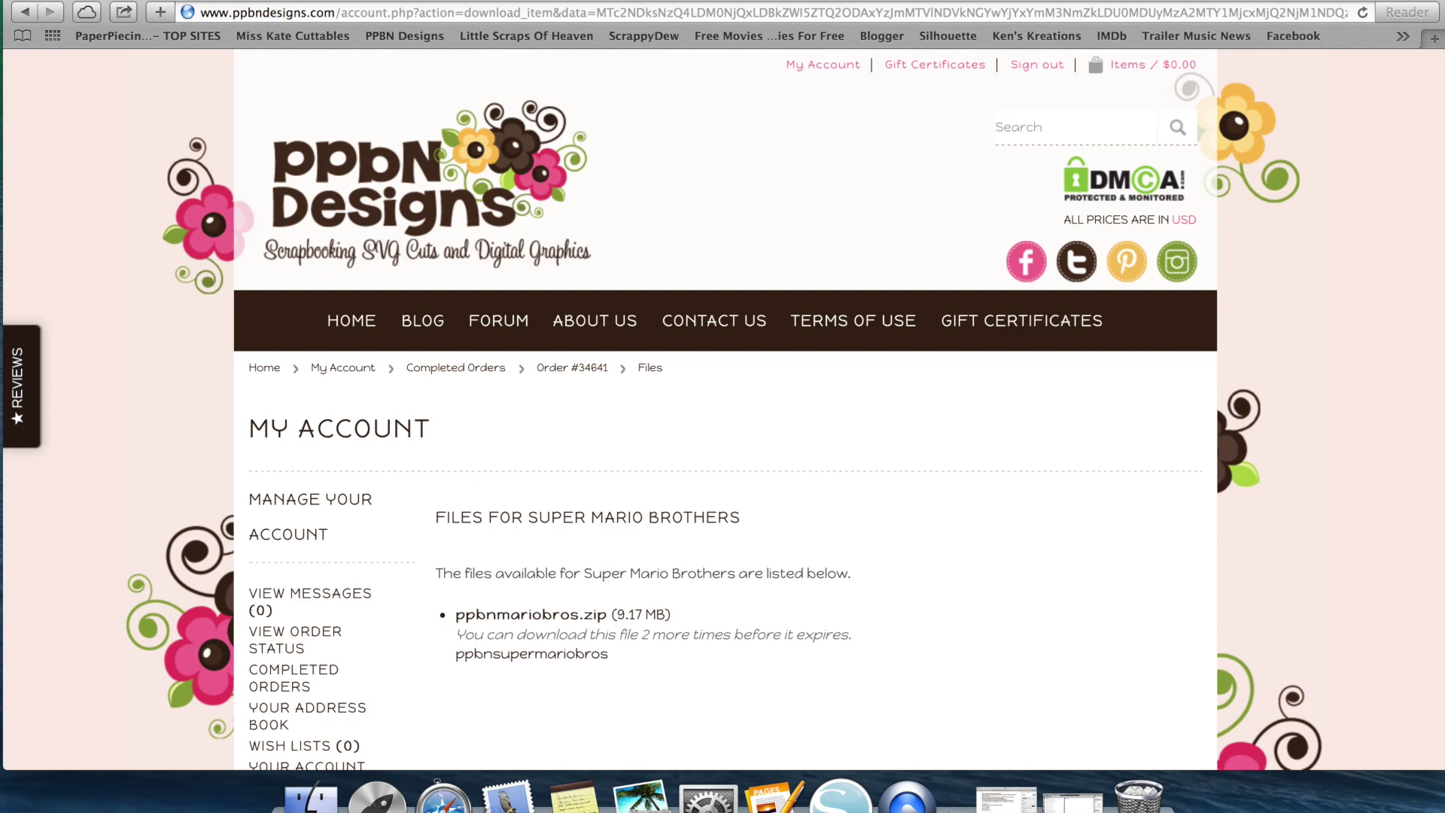
left_click(43, 2)
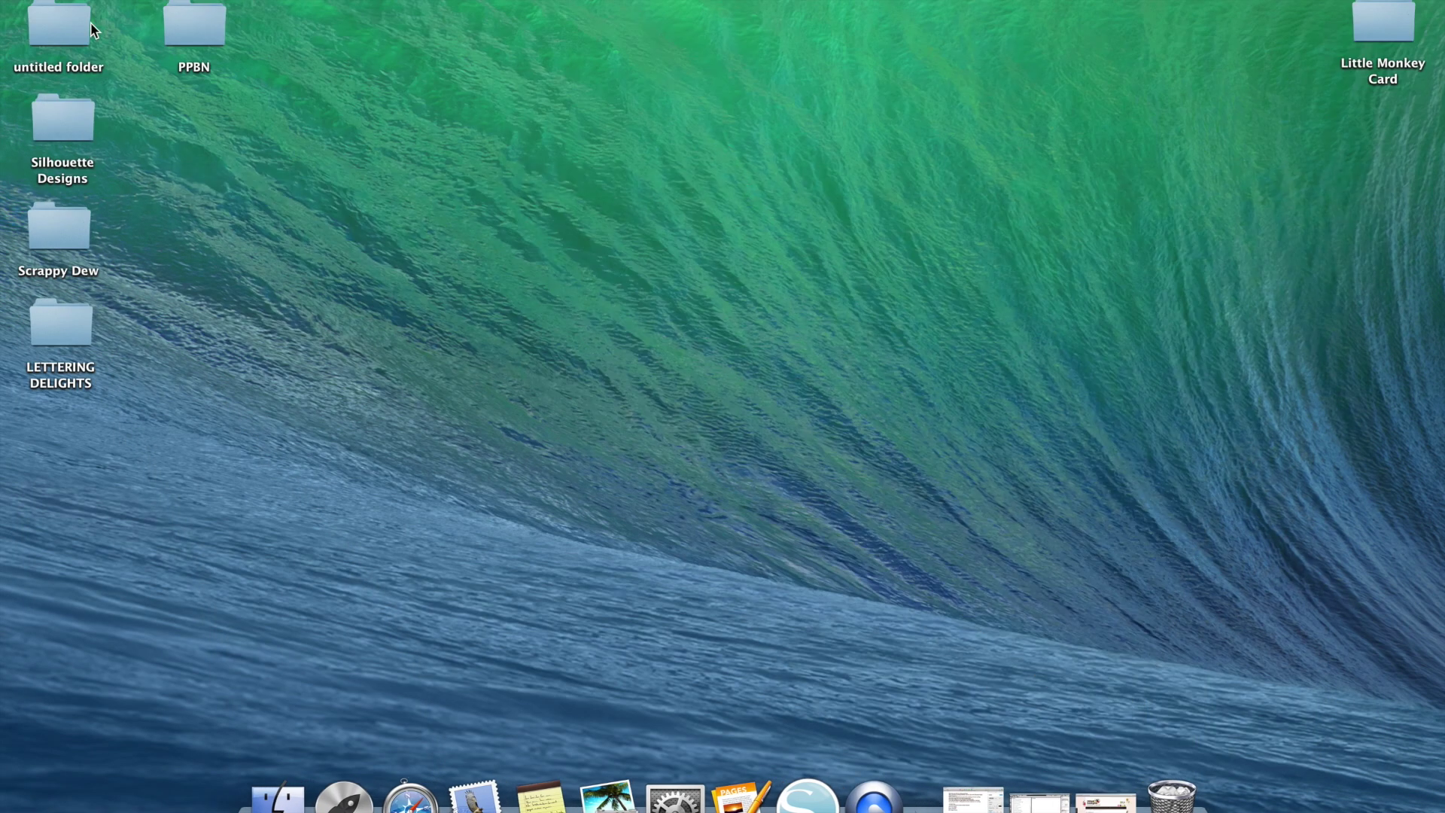
Move the "You've Got a Friend in Me" folder out of the PPBN folder onto the desktop and close the PPBN window
double_click(191, 29)
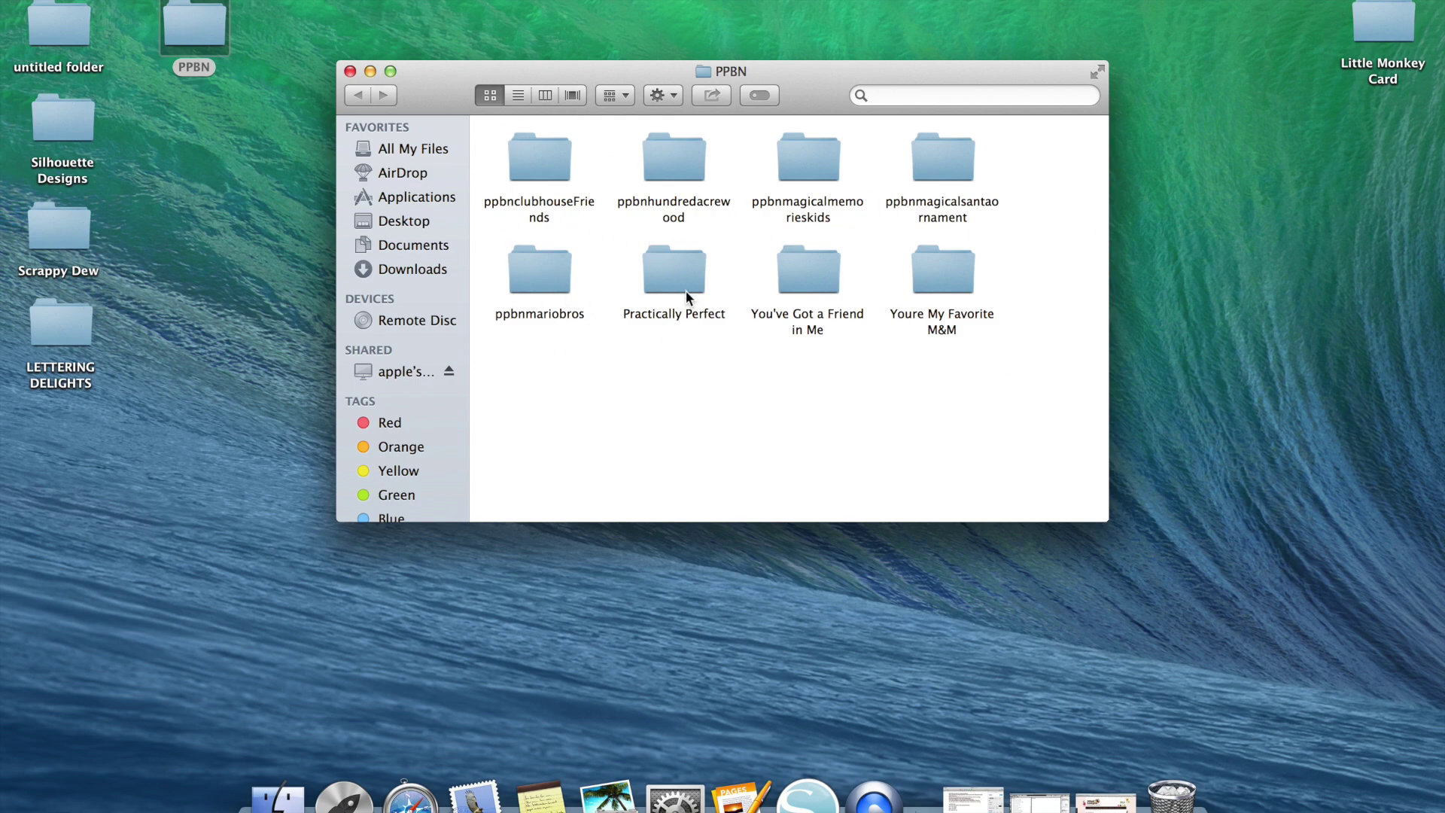
left_click_drag(815, 286, 1272, 281)
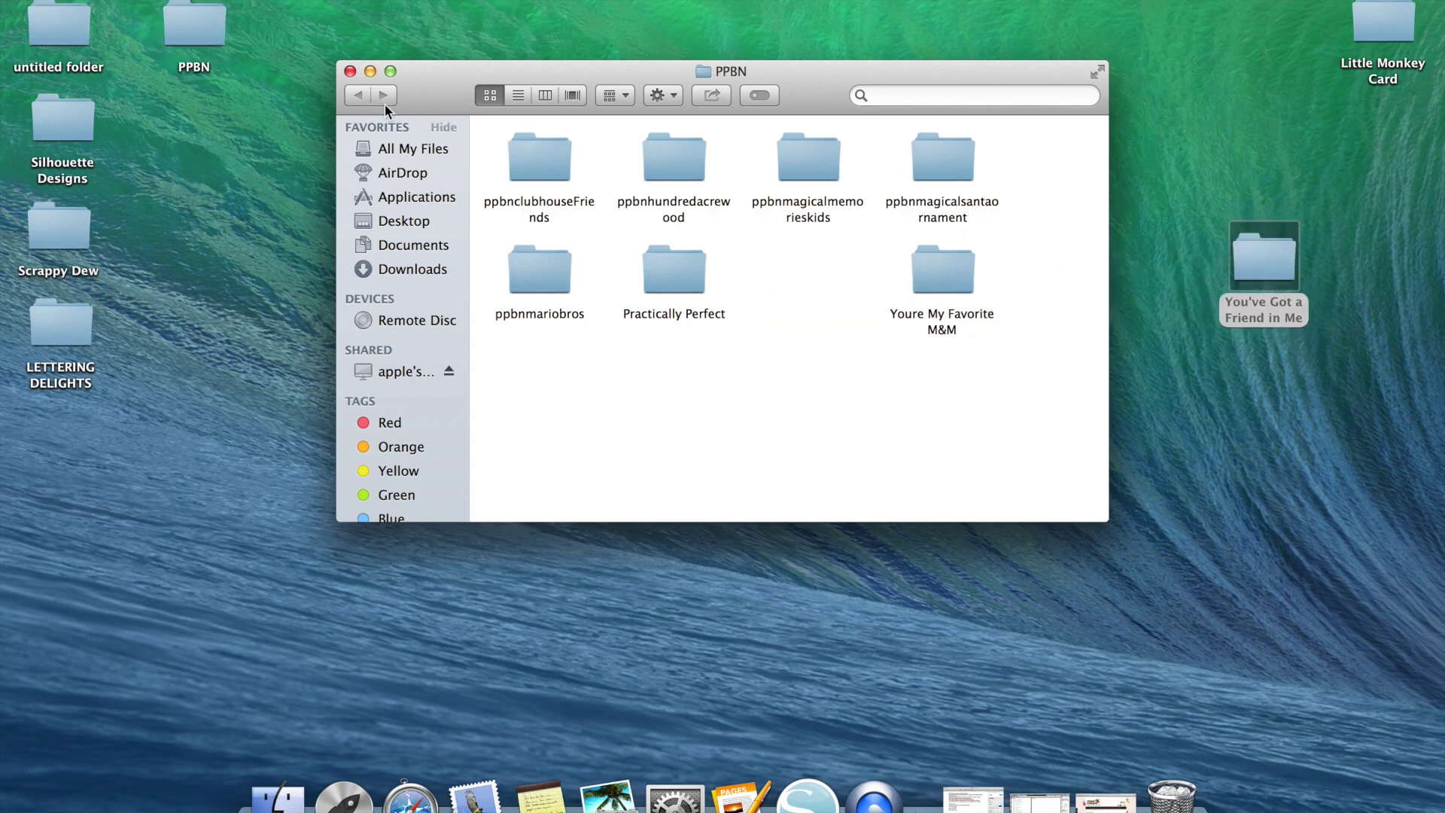
left_click(350, 71)
left_click_drag(1256, 246, 526, 52)
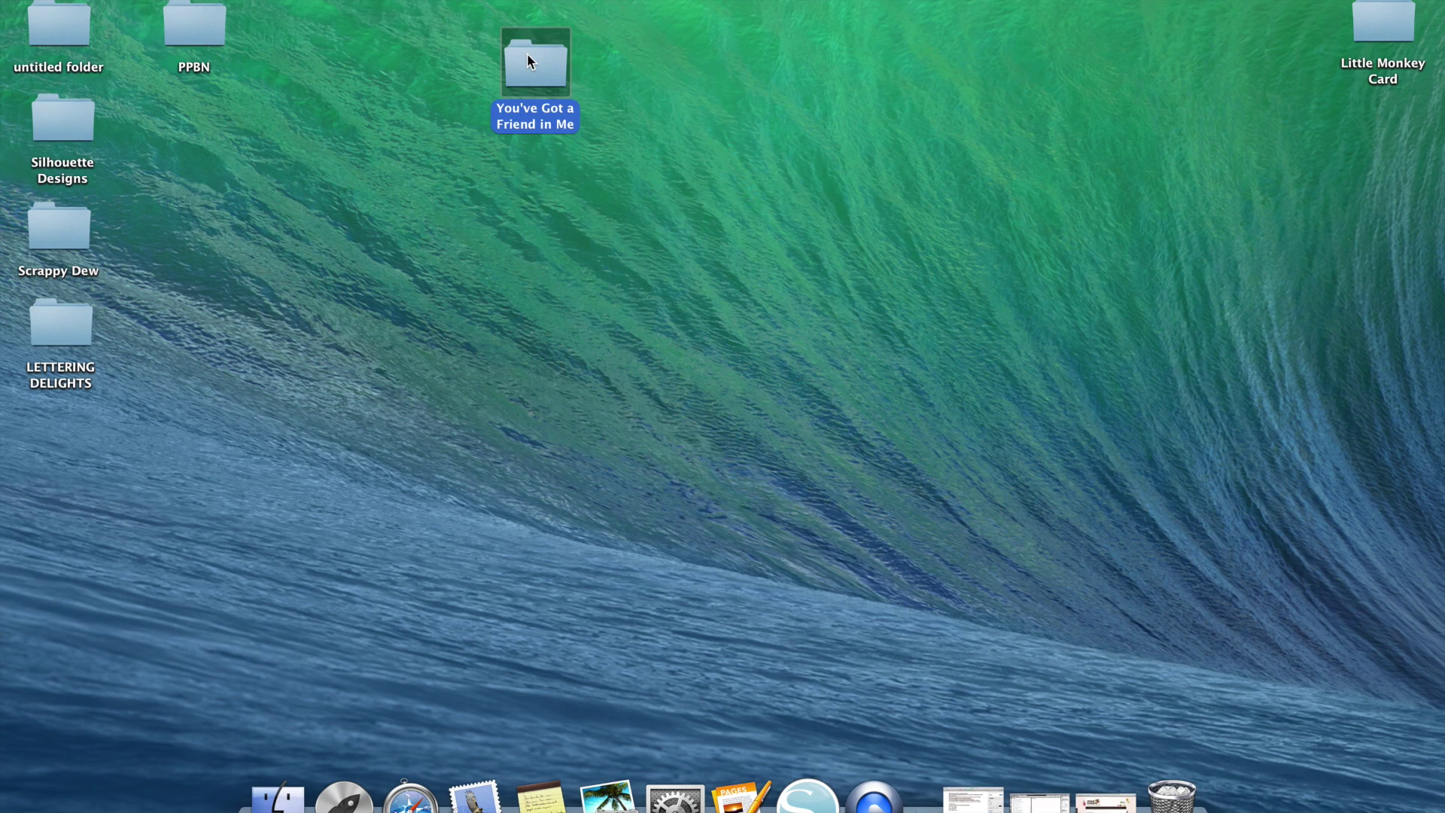
View the file formats in the Woody subfolder of "You've Got a Friend in Me" and close the window
double_click(544, 88)
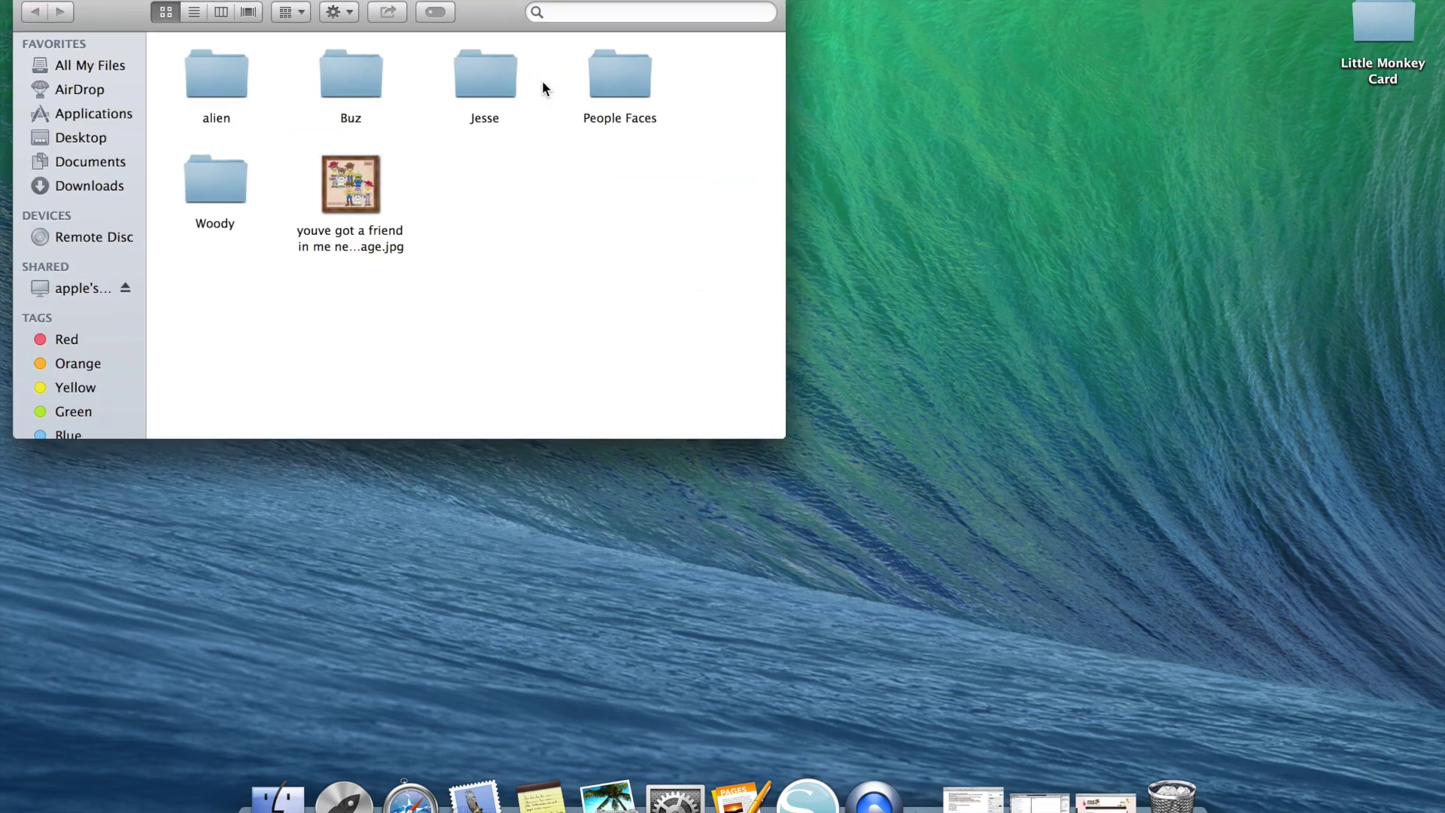
double_click(232, 194)
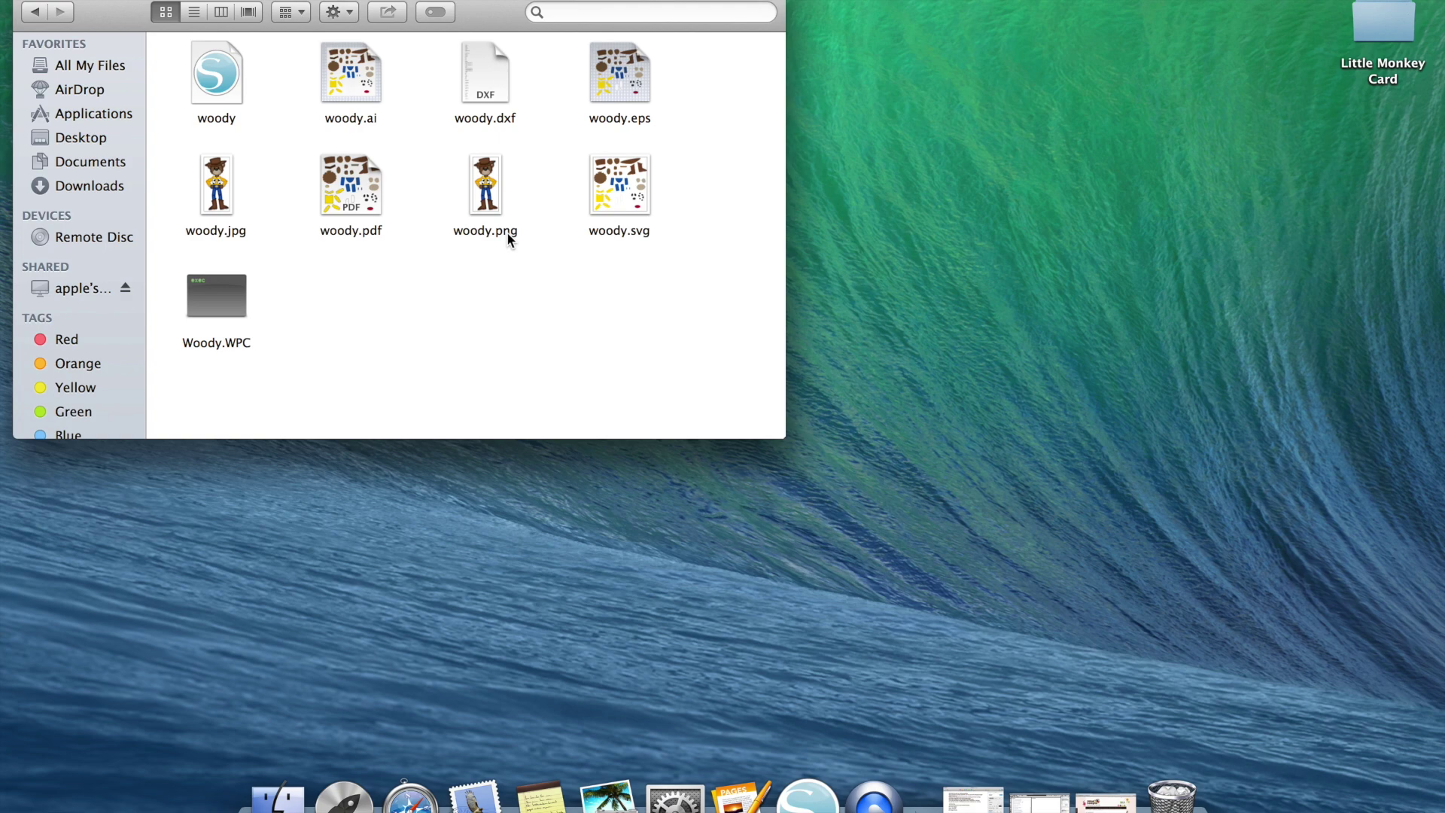
left_click(30, 2)
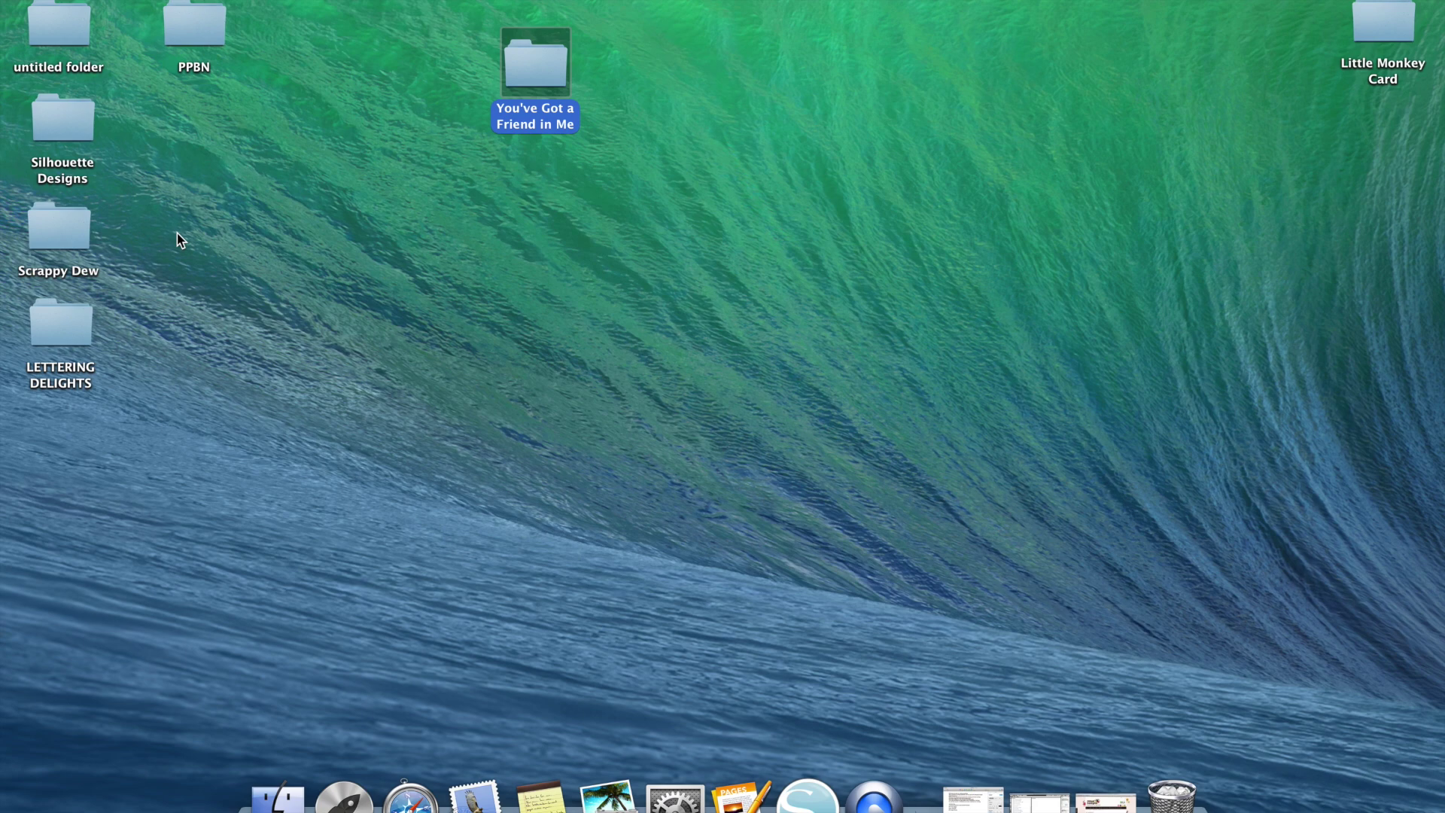
Open the carebears_2013 folder inside the Scrappy Dew folder and bring its window fully into view
double_click(81, 218)
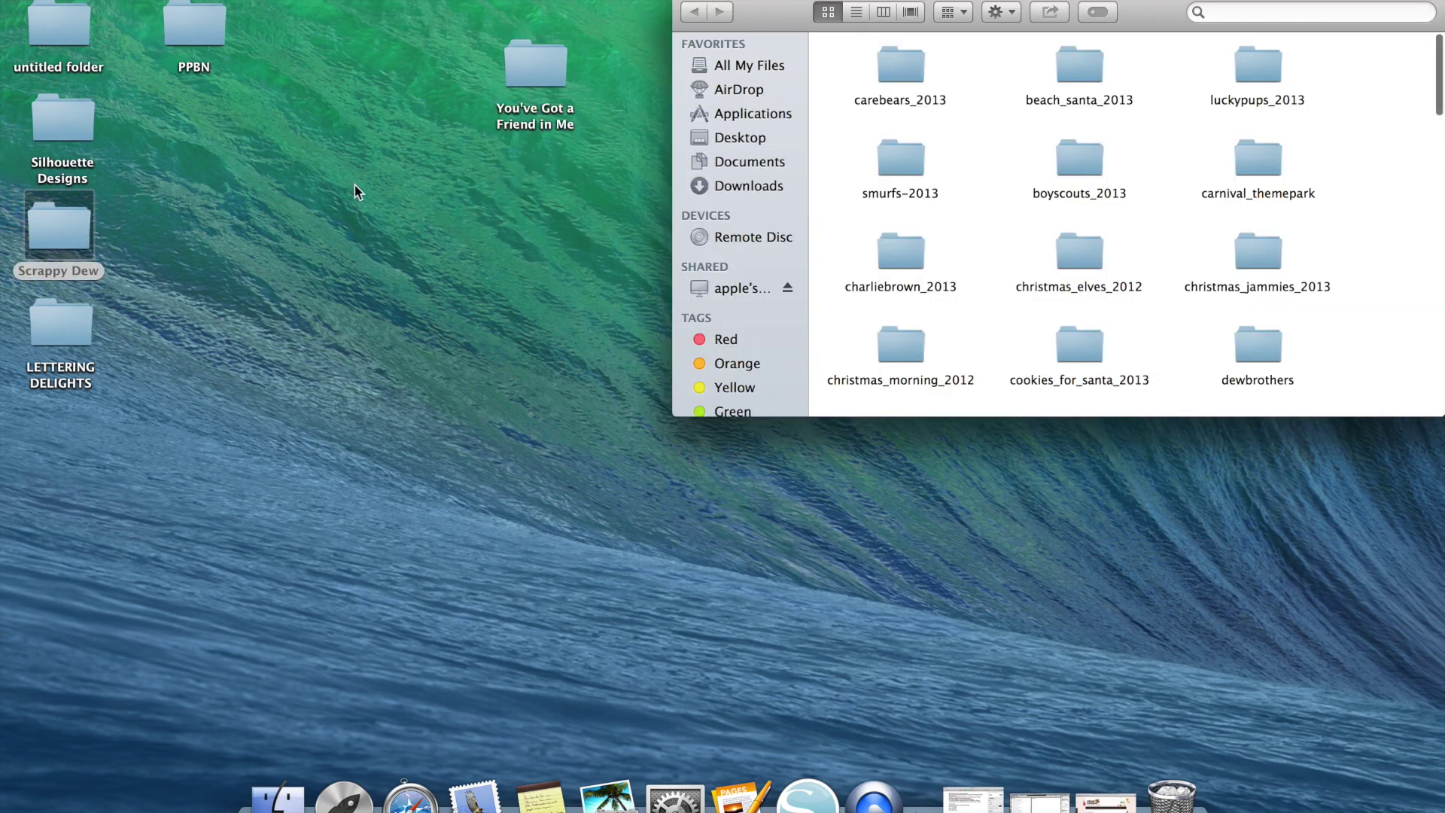
double_click(900, 65)
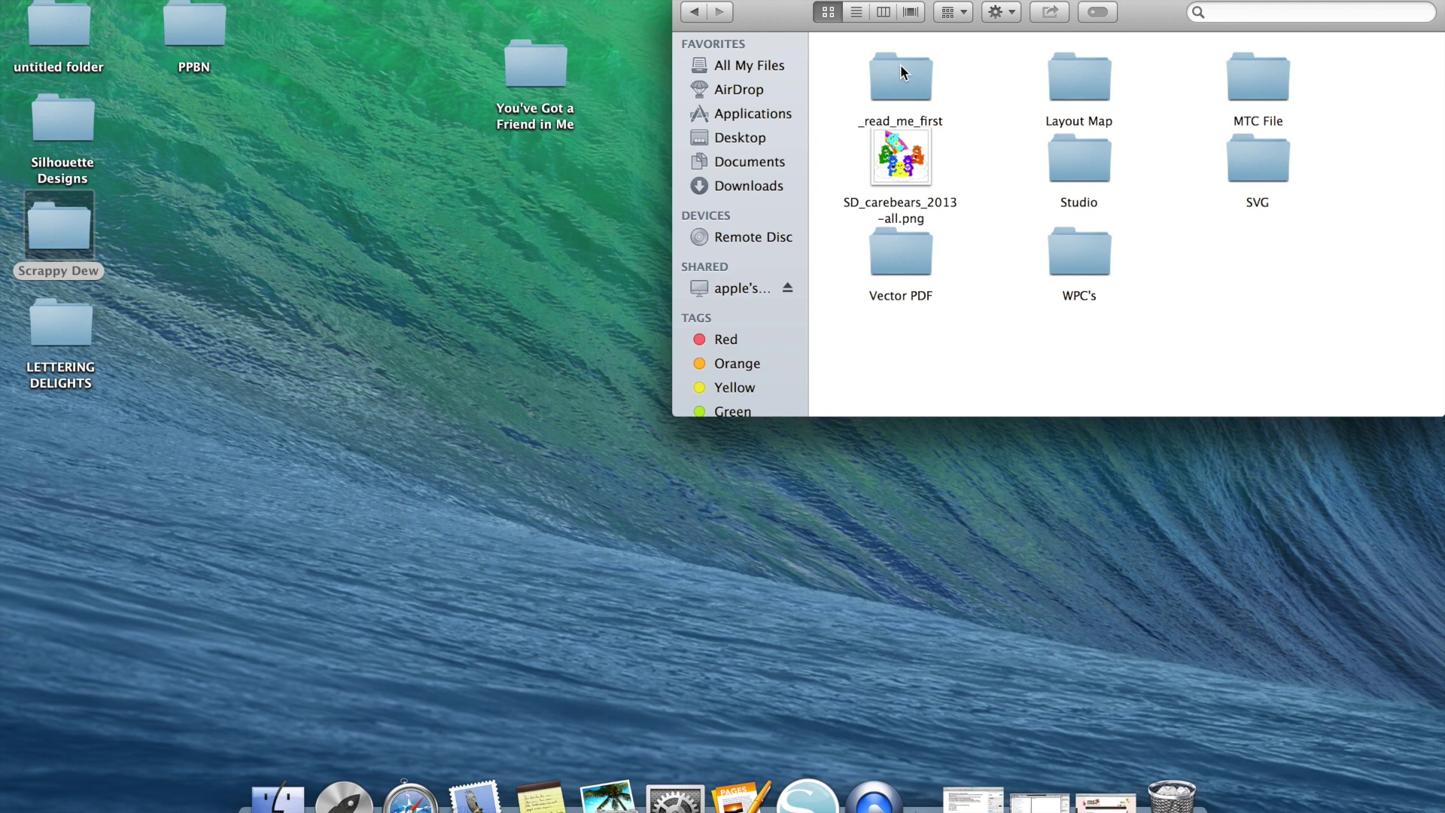
left_click_drag(771, 21, 713, 28)
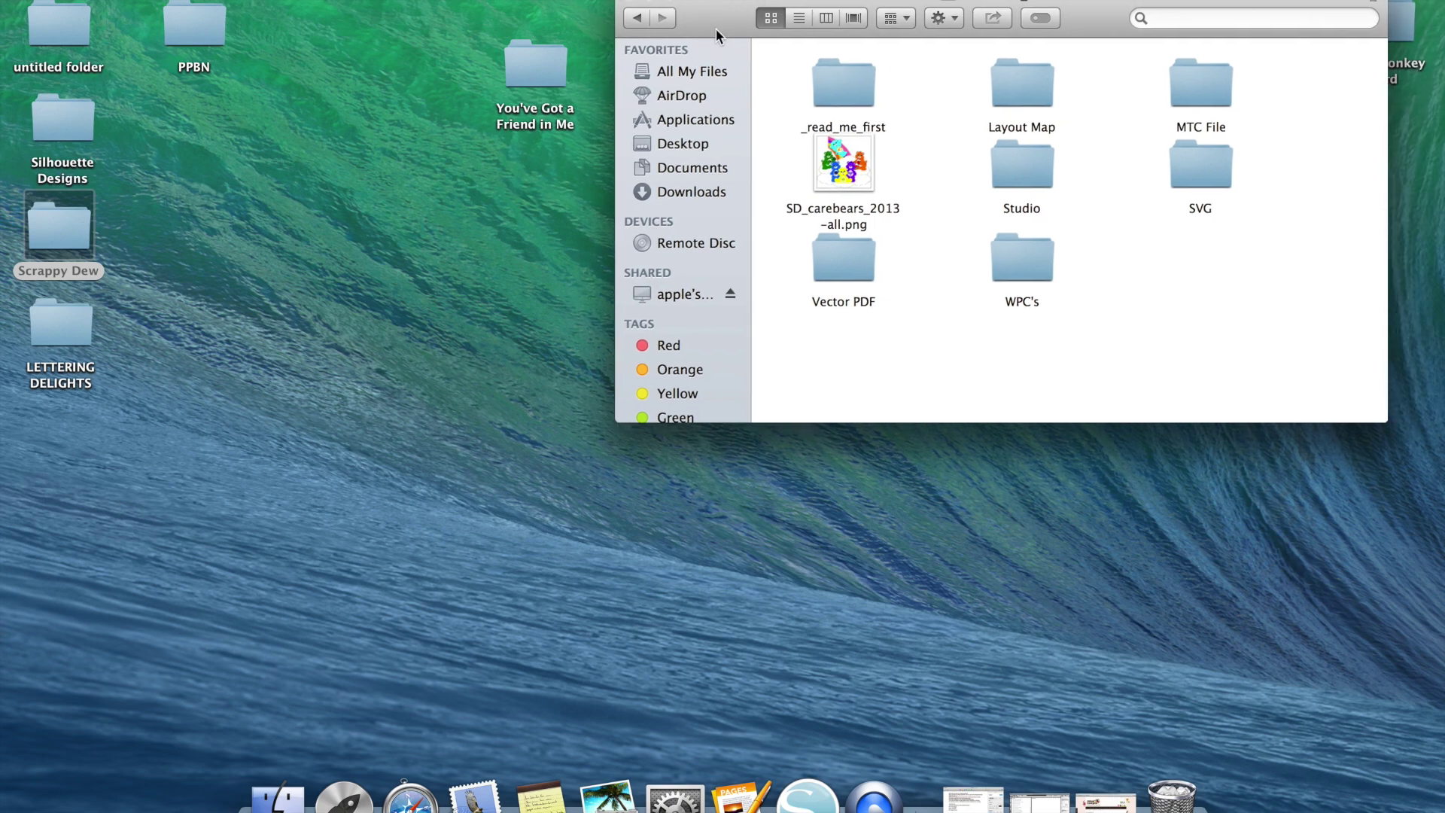
Place the "You've Got a Friend in Me" folder just below PPBN on the desktop and reposition the carebears_2013 window to show its title bar
left_click(529, 63)
left_click_drag(529, 63, 228, 112)
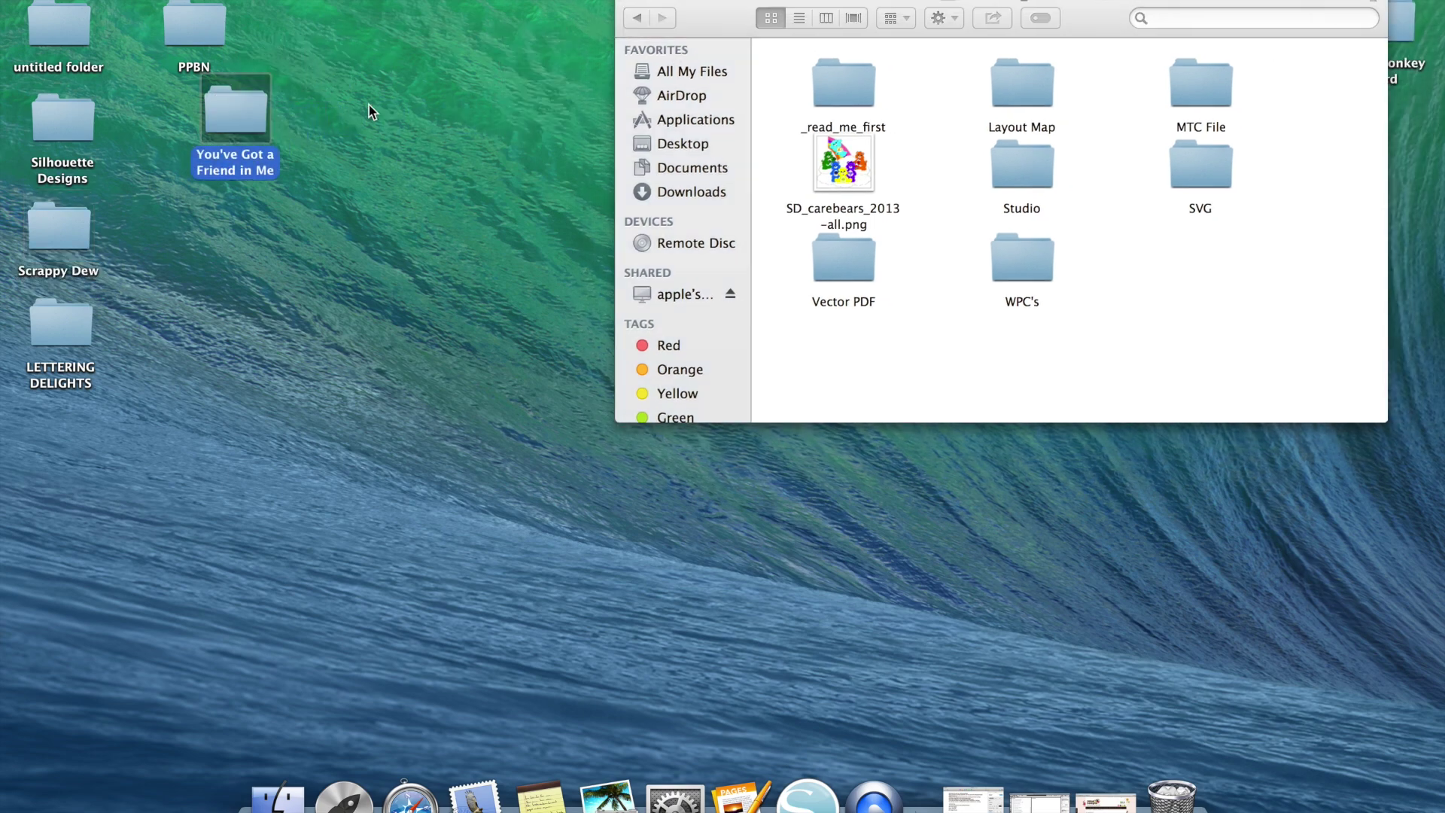
left_click(715, 17)
left_click_drag(715, 16, 494, 80)
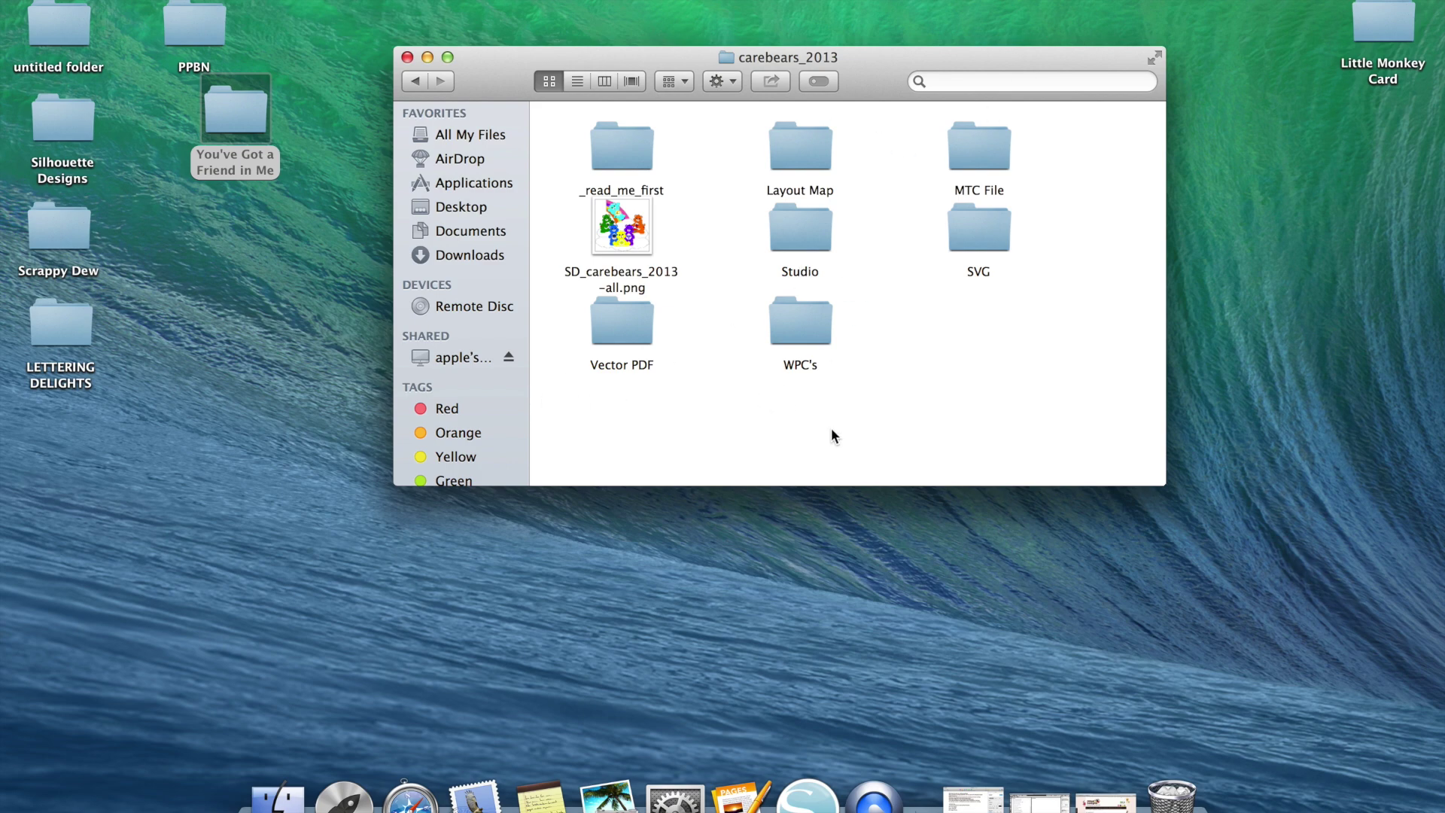
Bring up the untitled Pages document with the file format notes and compare it with the carebears_2013 folder contents
left_click(973, 798)
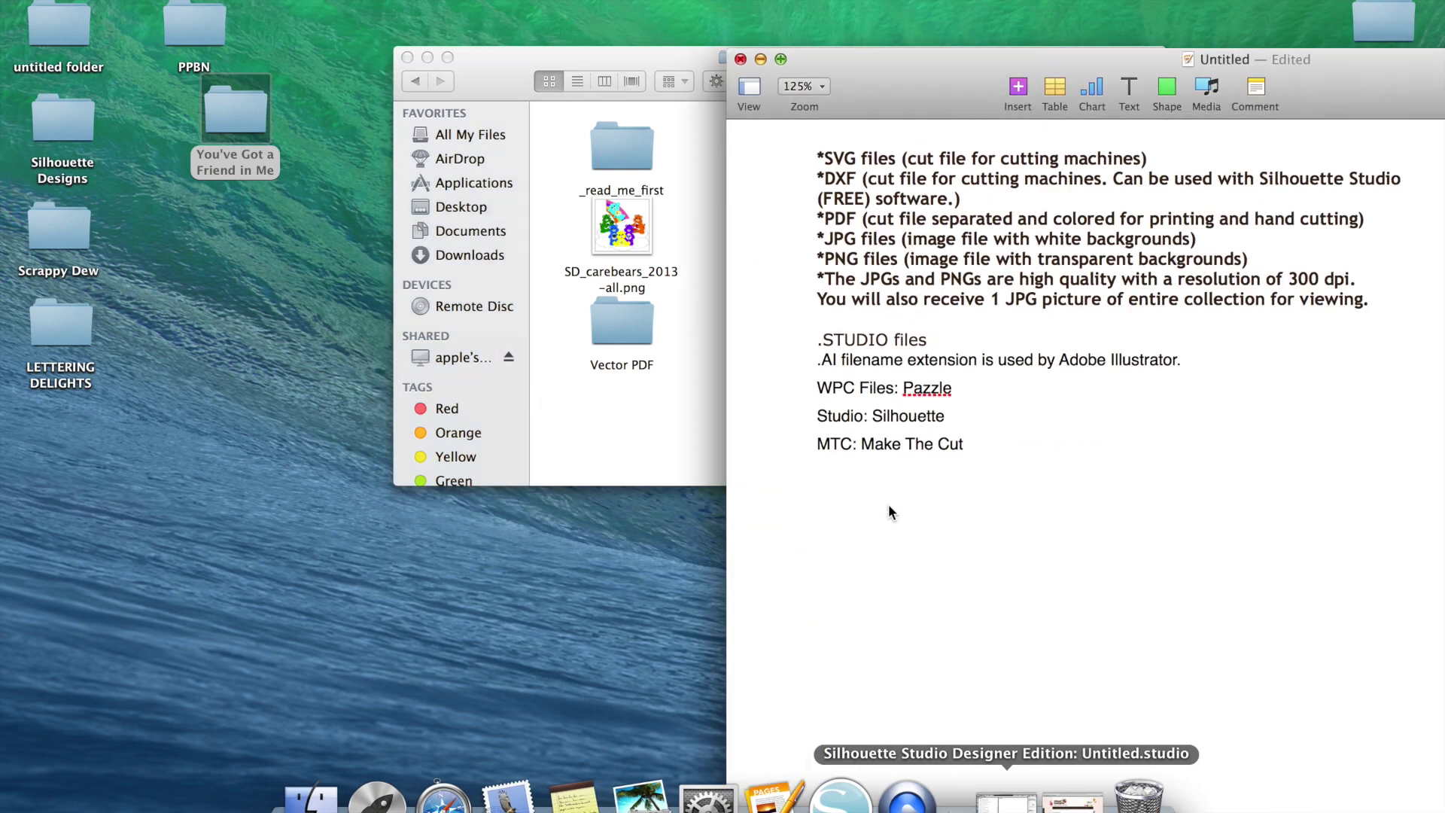
left_click_drag(893, 87, 834, 16)
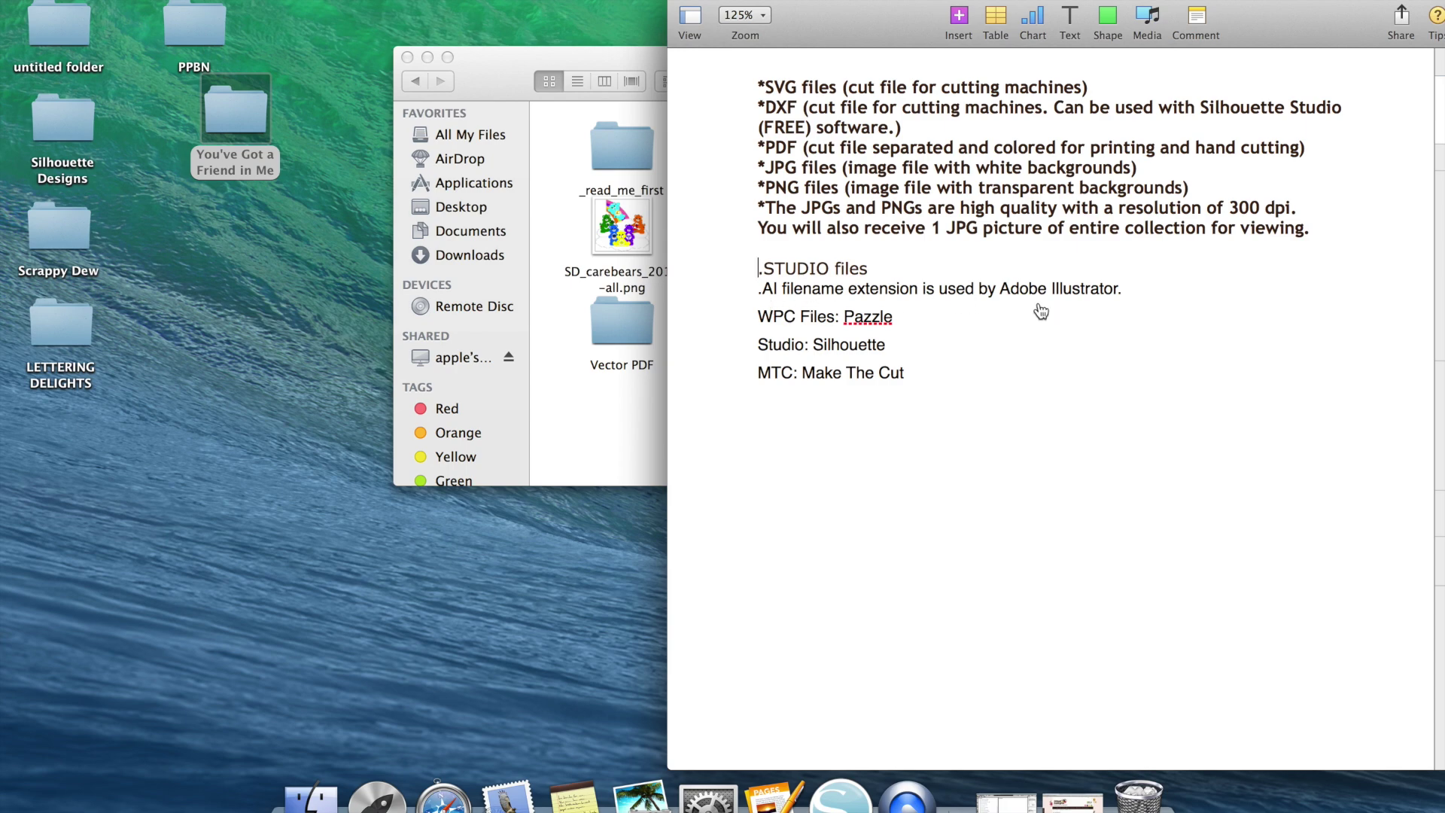
left_click(566, 457)
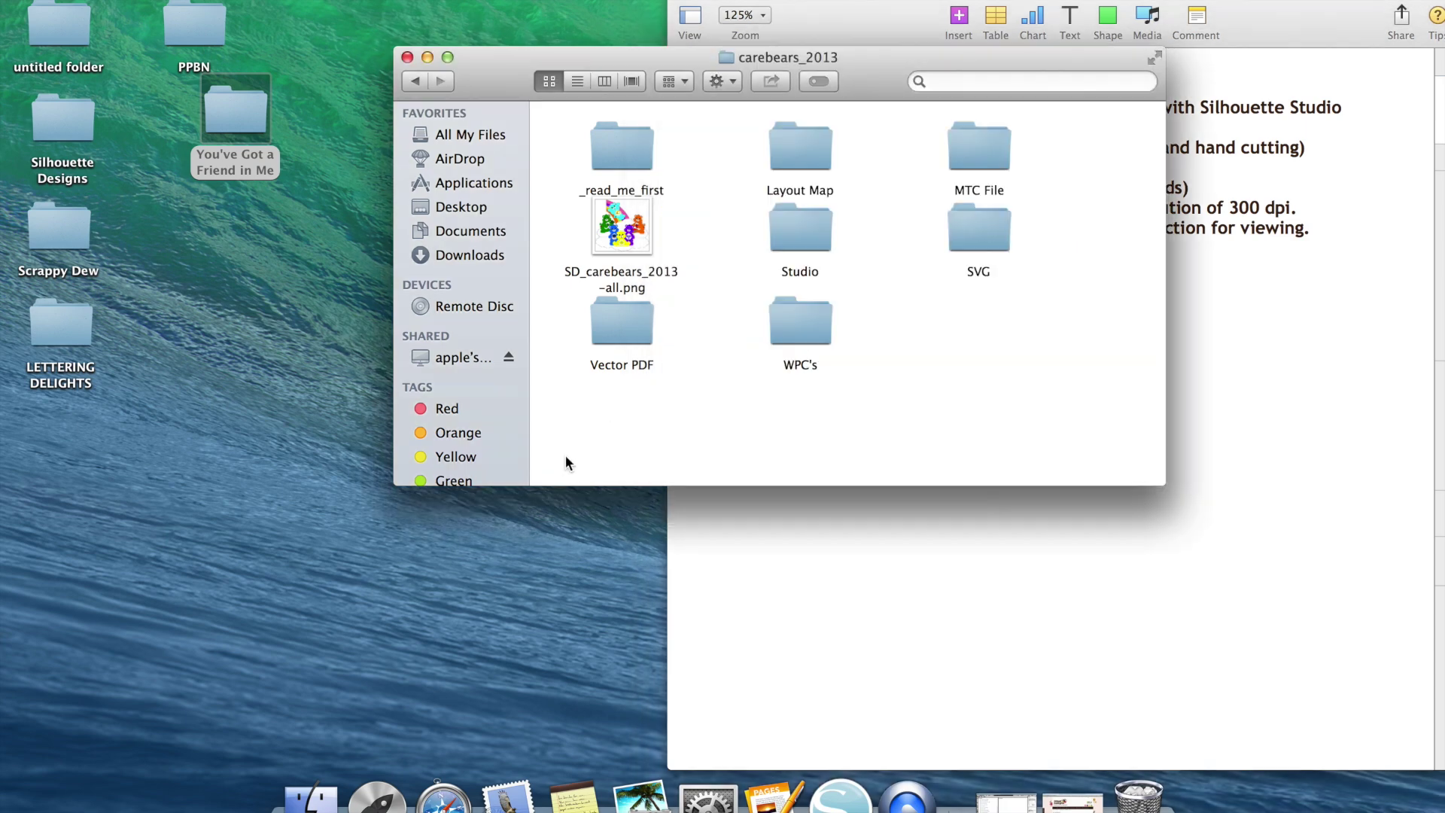
left_click(931, 600)
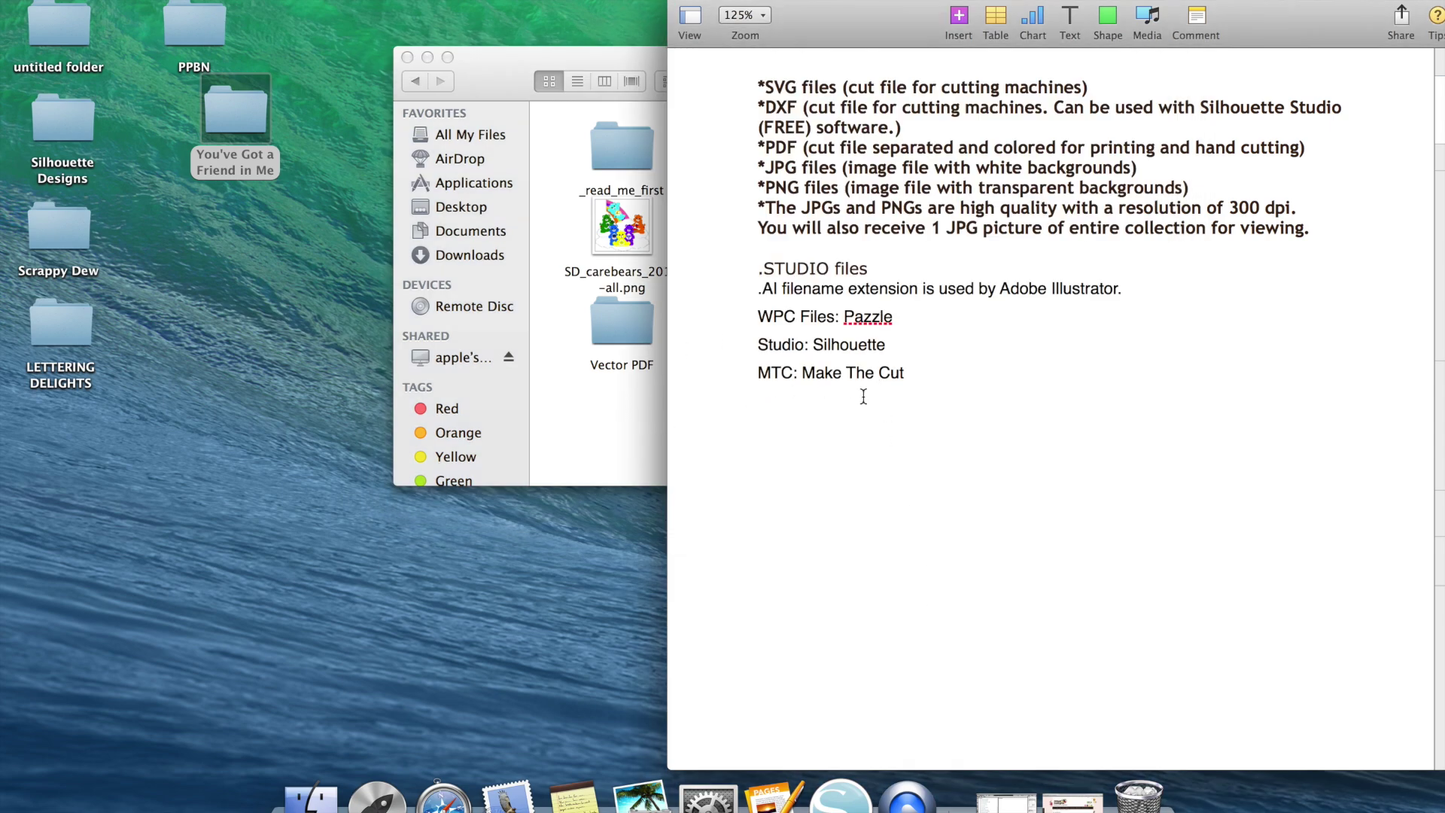
Close the carebears_2013 window and minimize the file format notes to clear the desktop
left_click(659, 397)
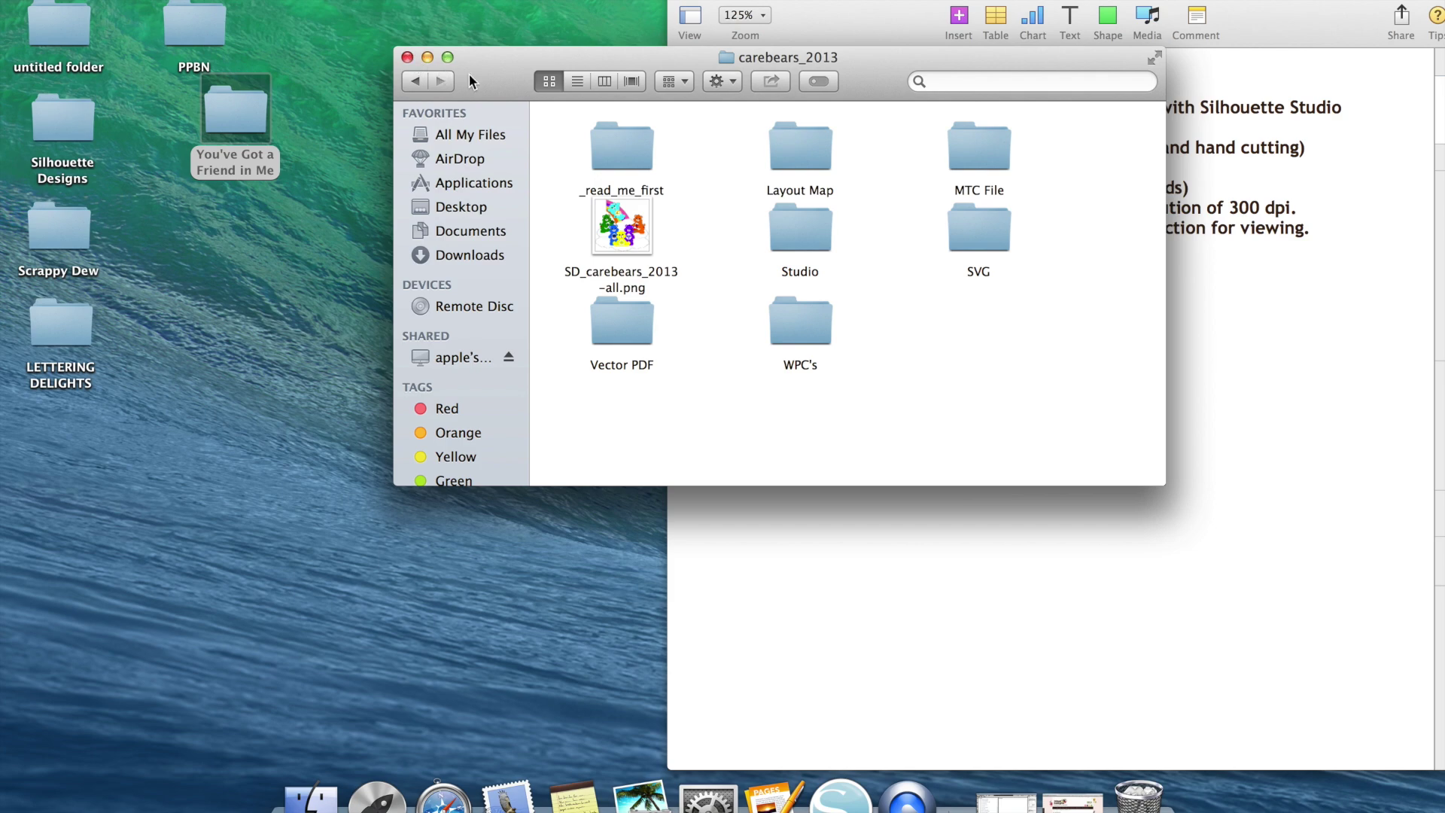
left_click_drag(402, 72, 181, 338)
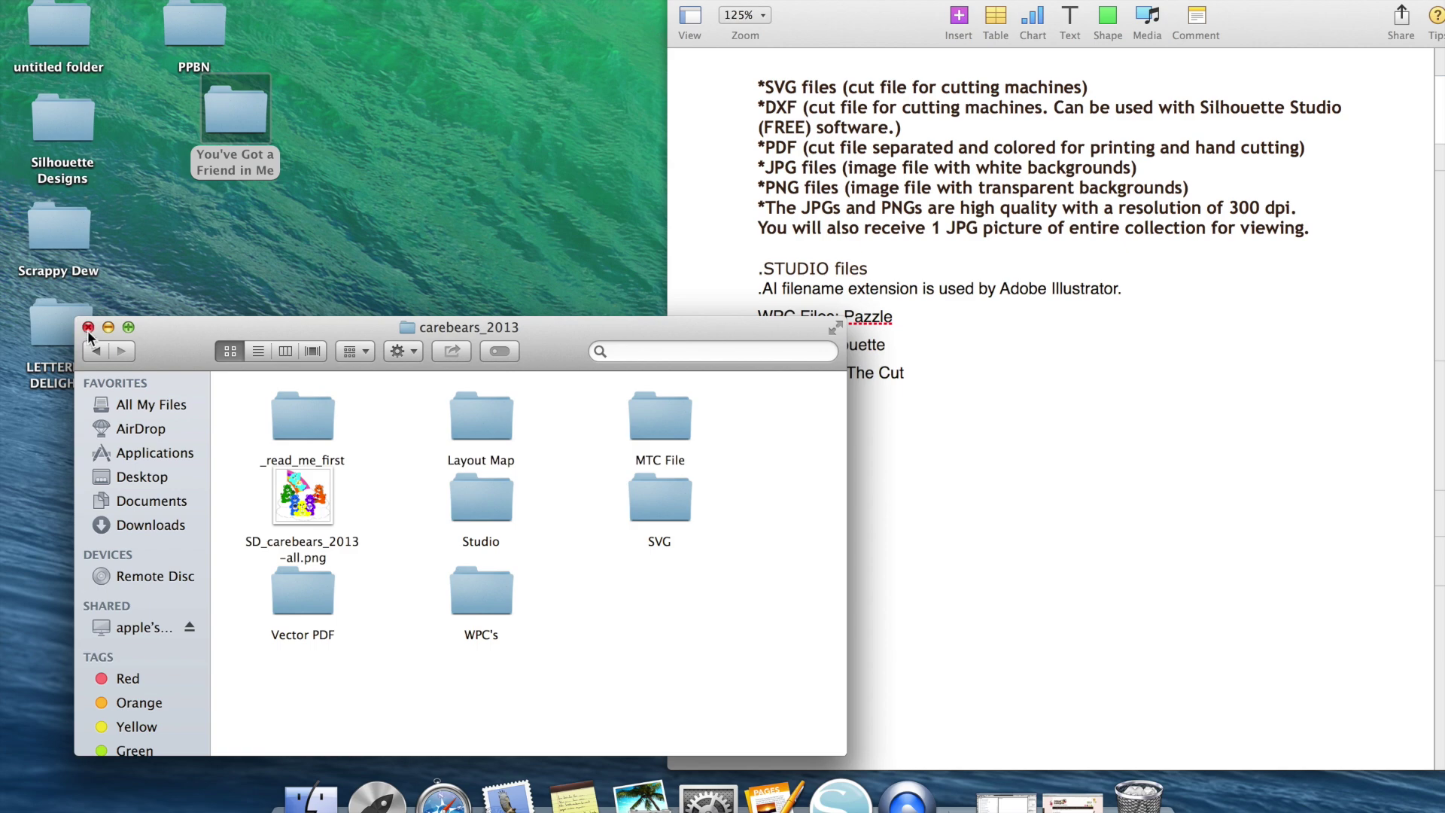
left_click(88, 329)
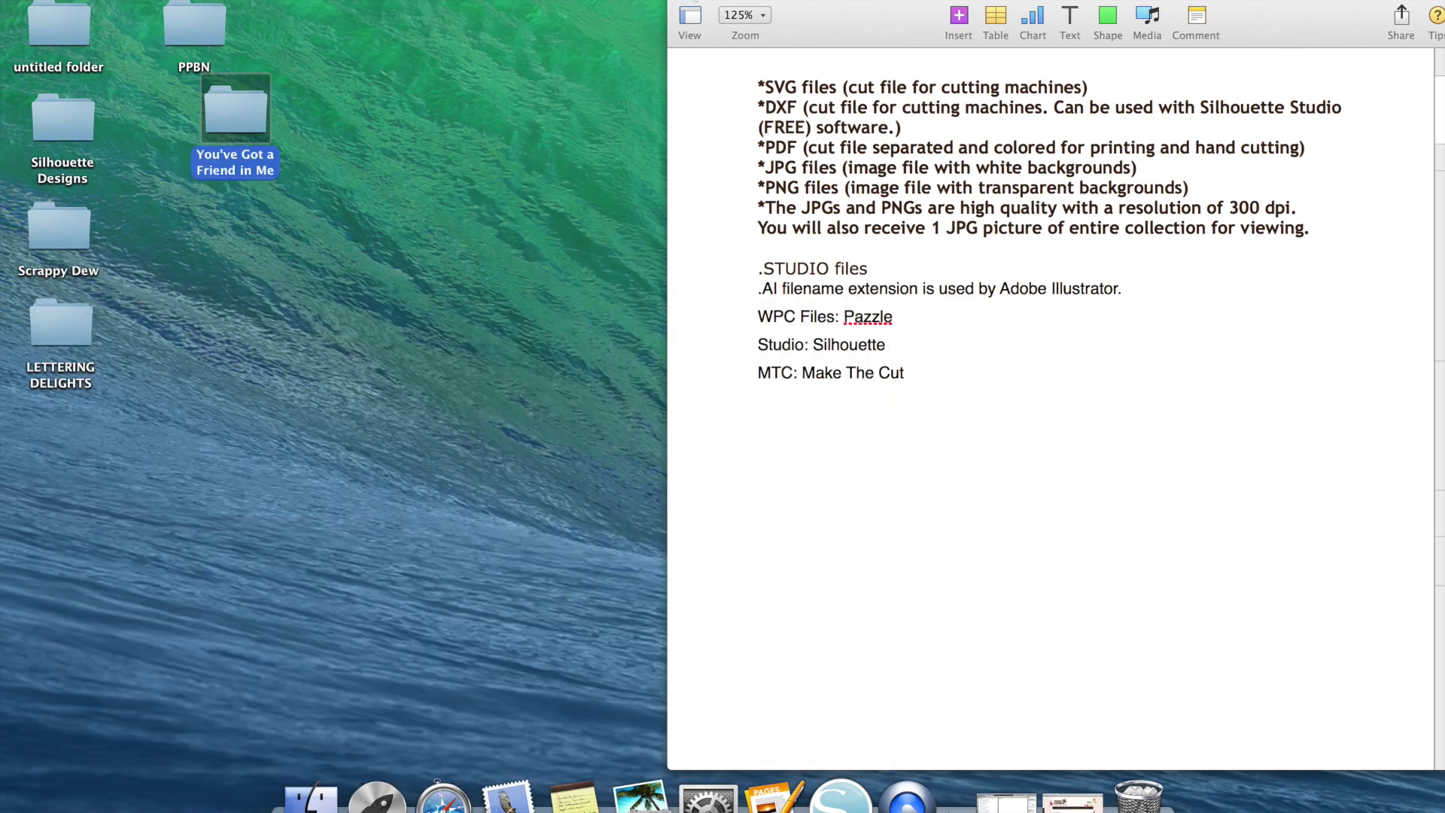
left_click(700, 2)
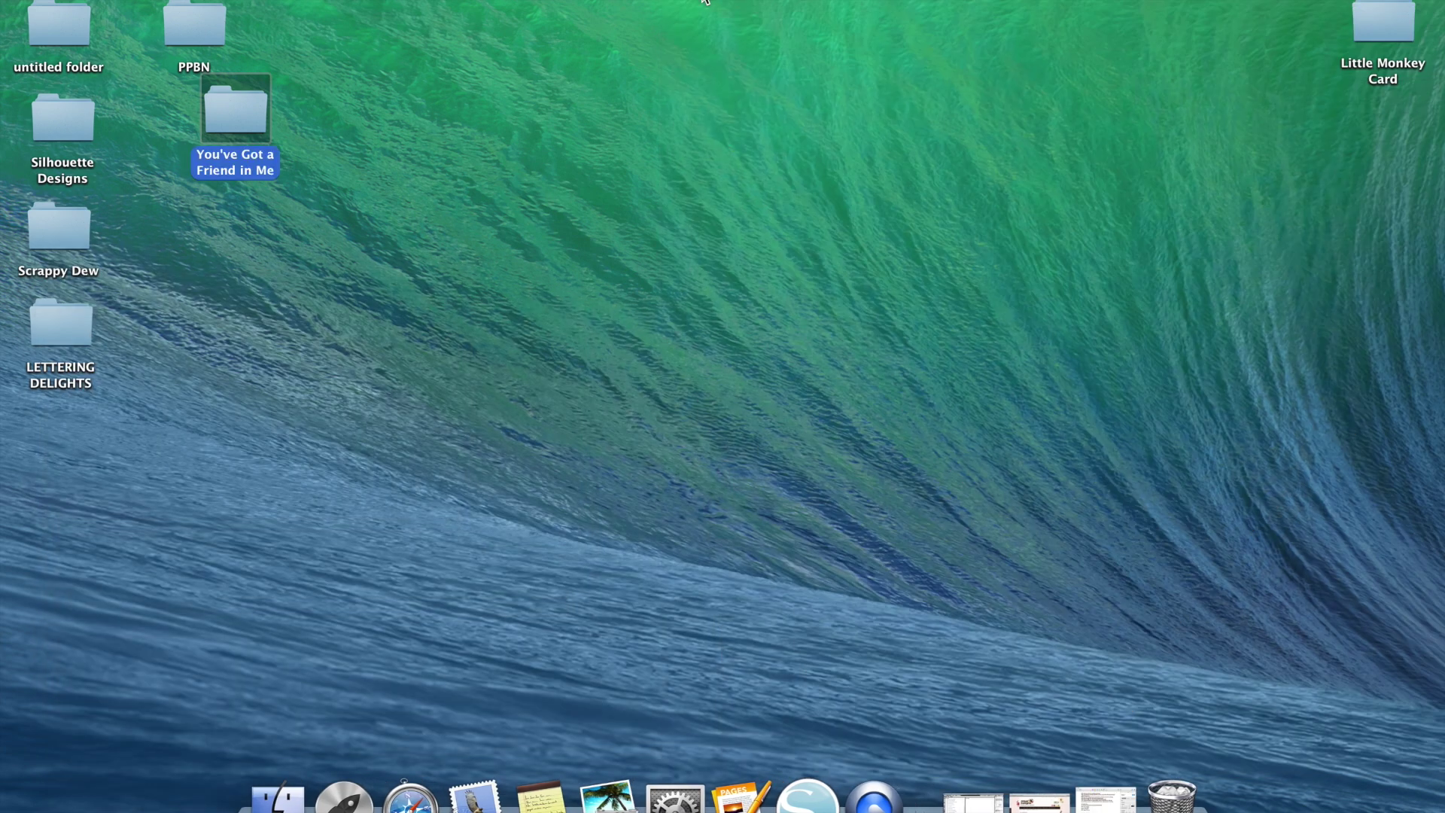
Switch to Silhouette Studio and view the blank 12x12 drawing page, returning to the library
left_click(968, 806)
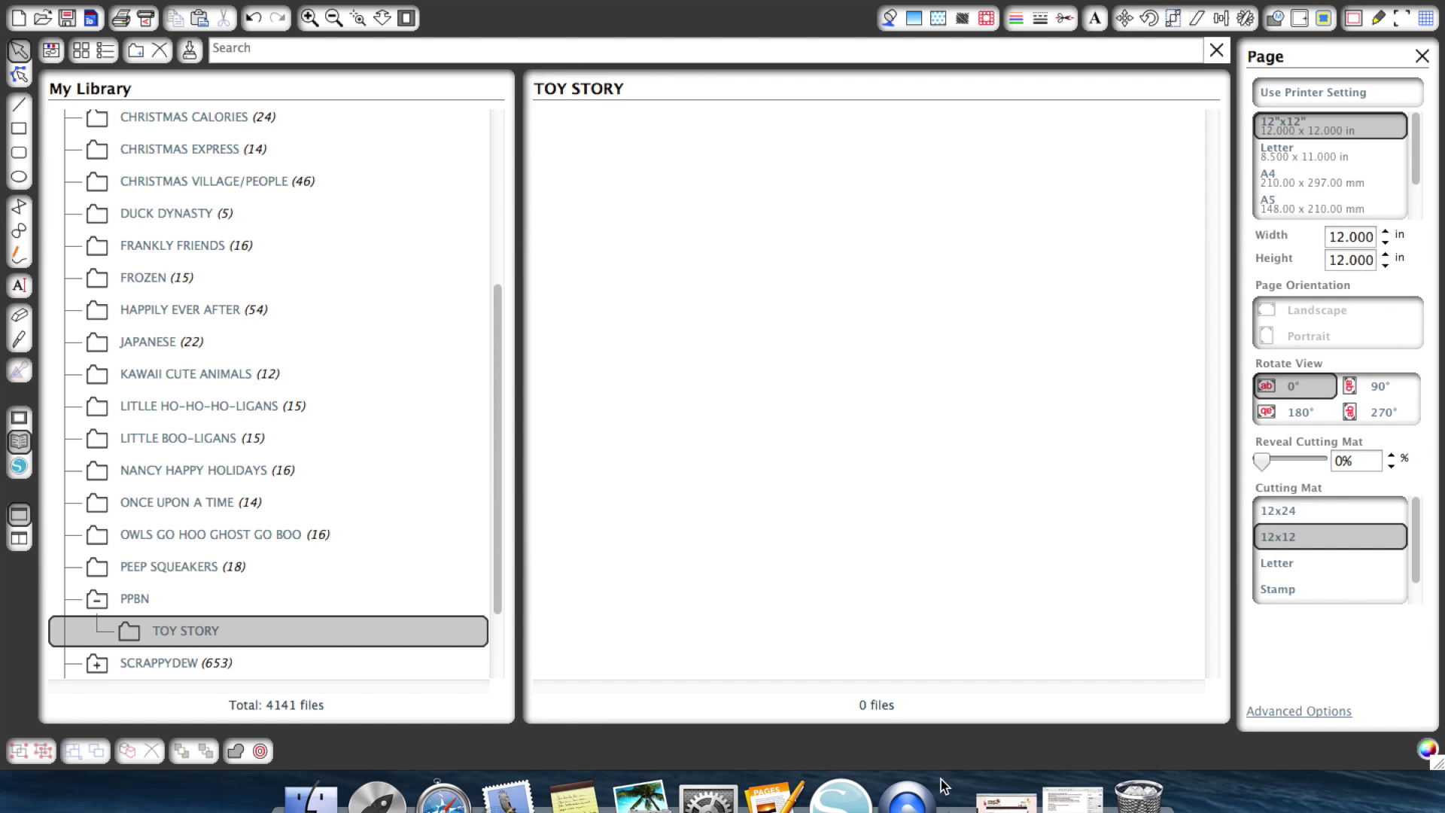
left_click(20, 420)
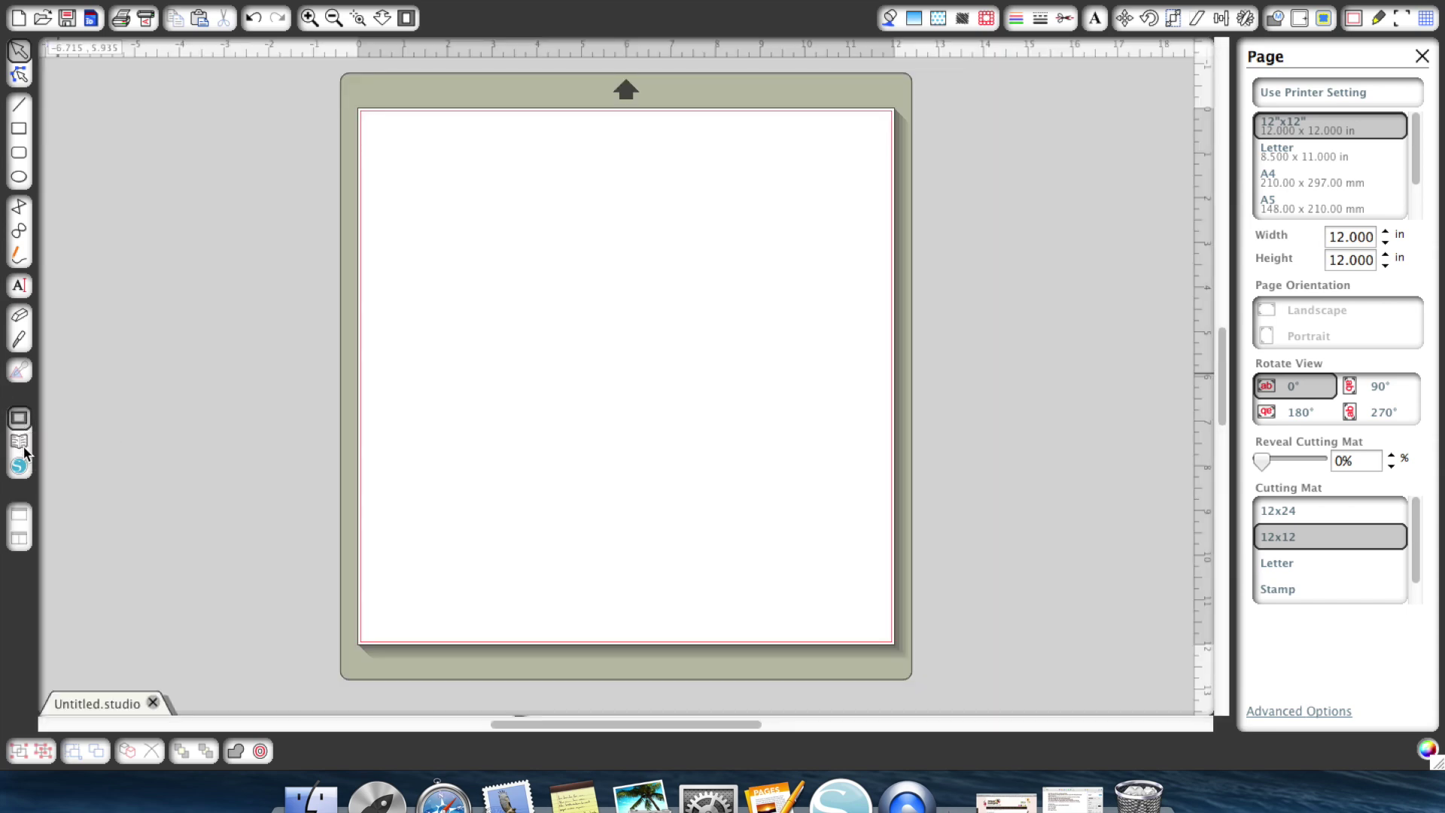
left_click(24, 450)
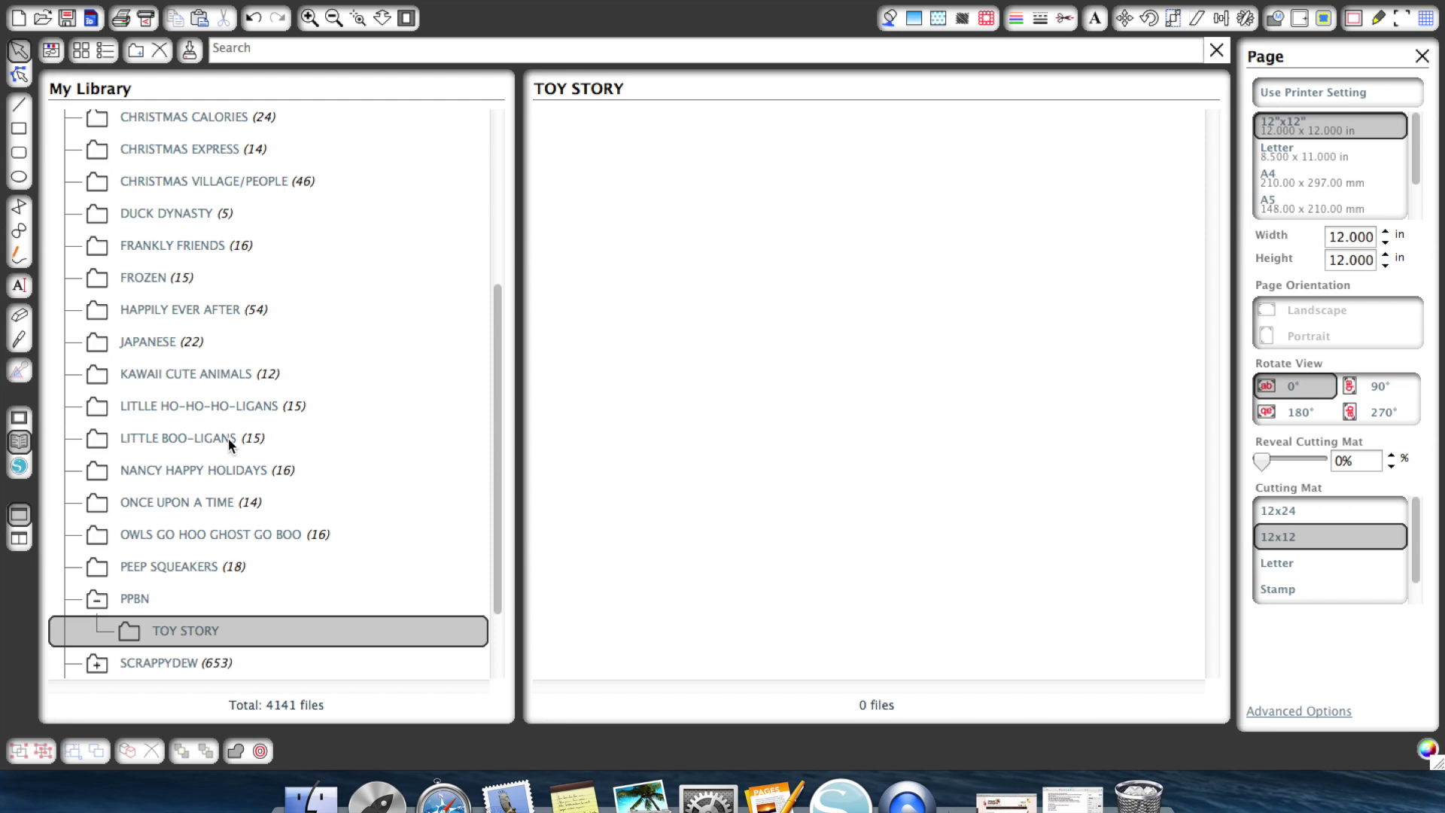
Expand the SCRAPPYDEW folder in My Library and view the designs in its CAREBEARS subfolder
scroll(229, 437, "up", 5)
scroll(230, 440, "down", 7)
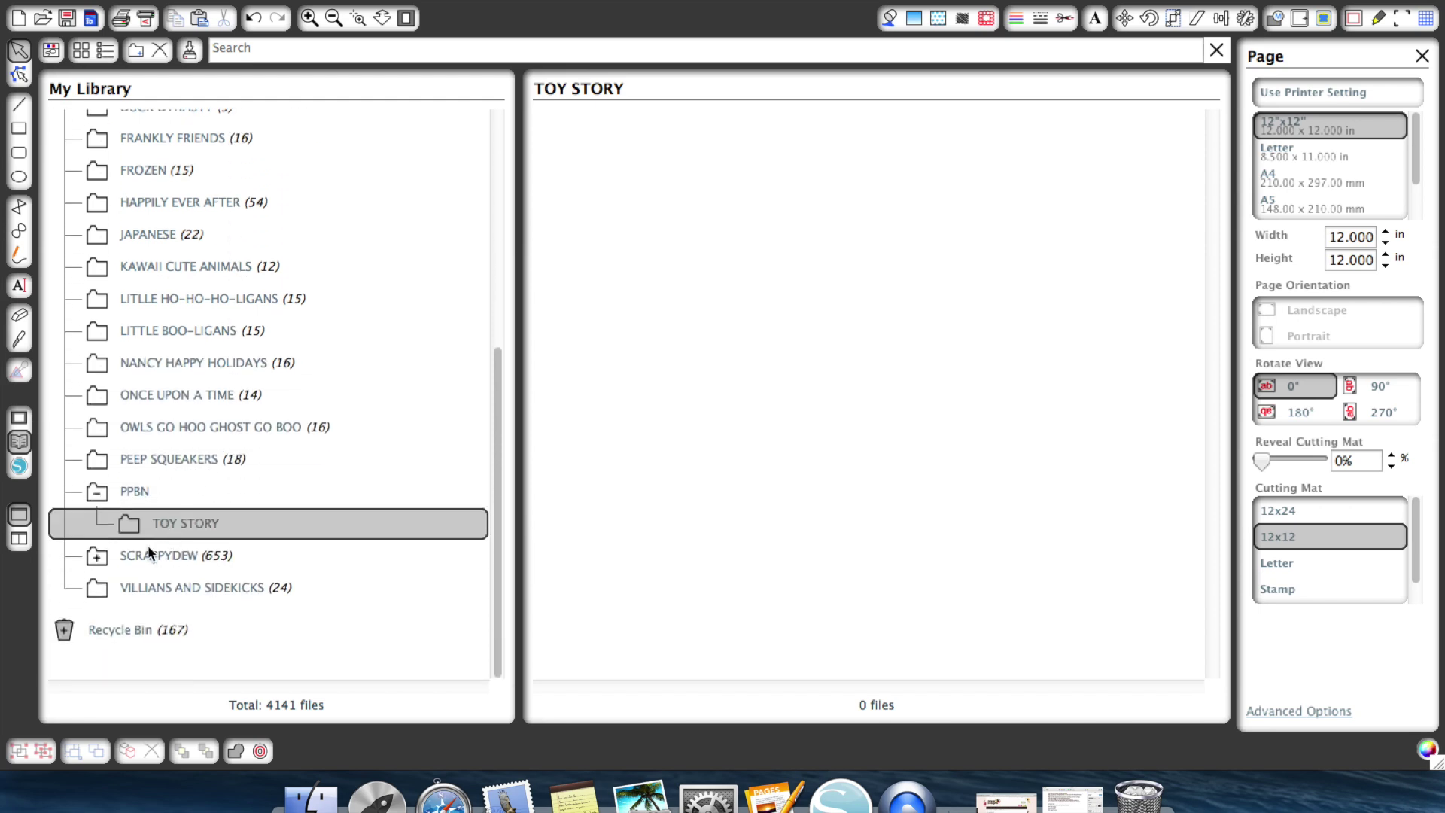
left_click(97, 557)
scroll(169, 611, "down", 10)
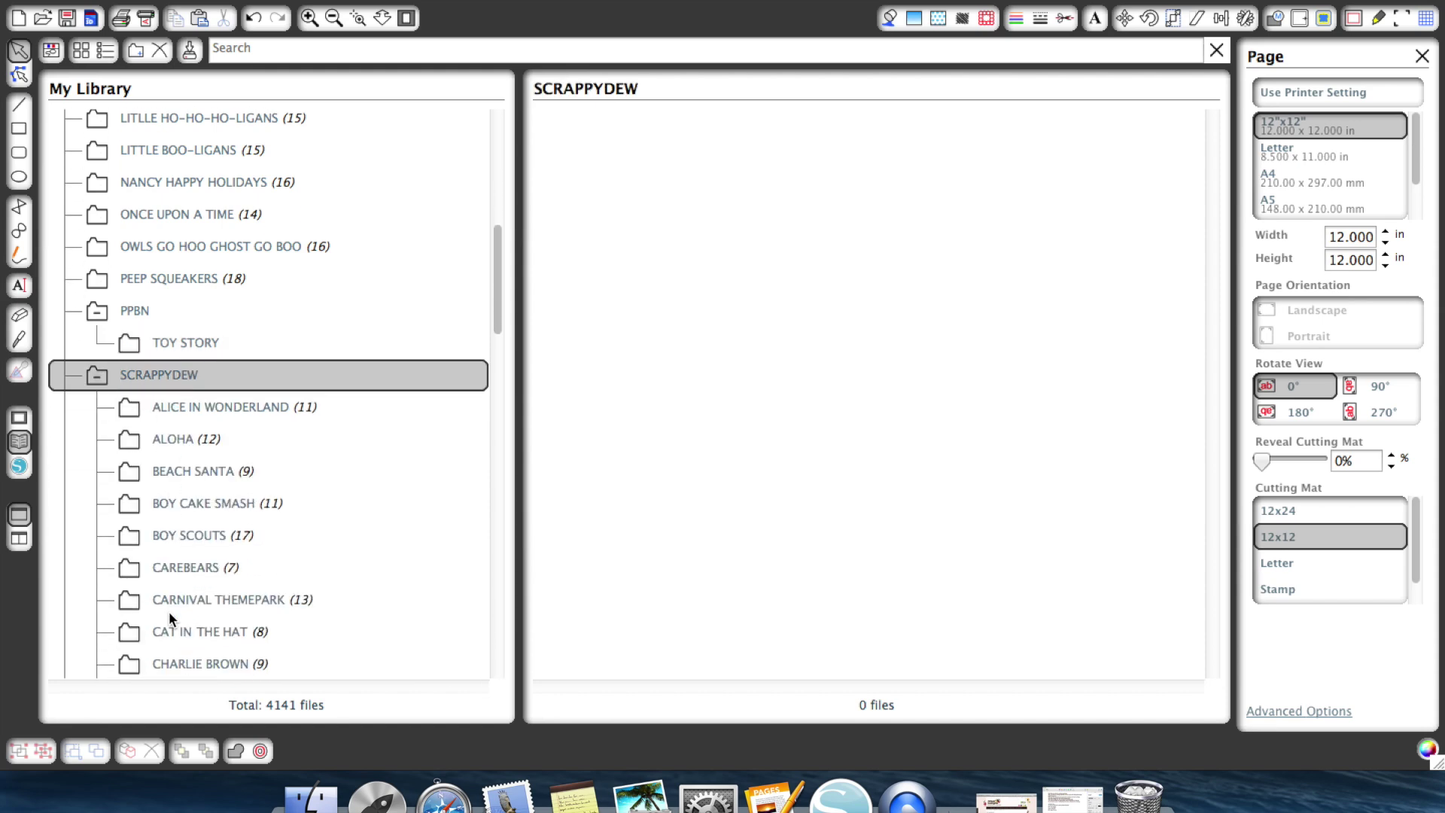
scroll(169, 611, "down", 7)
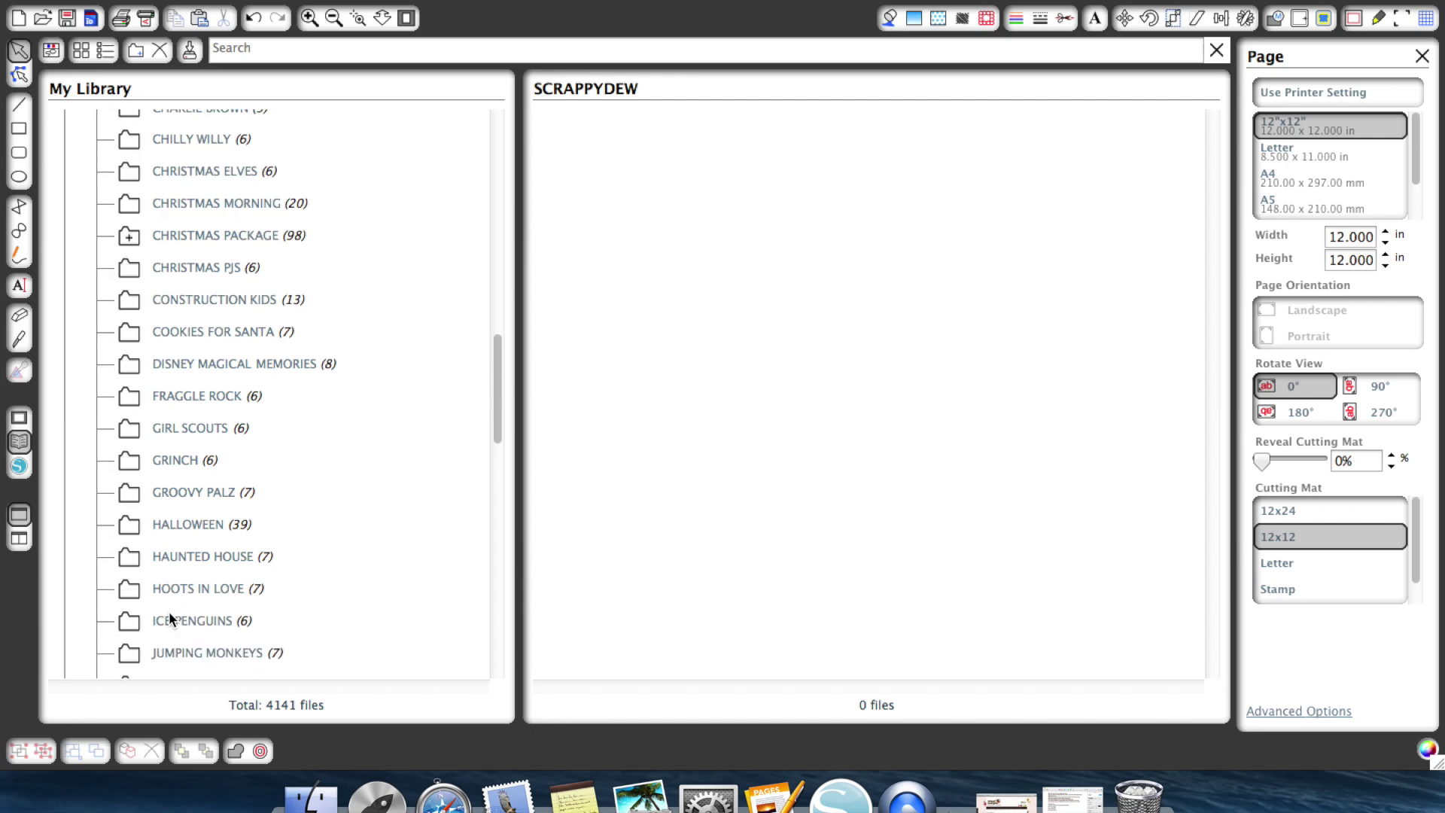
scroll(169, 597, "down", 3)
scroll(168, 597, "up", 9)
left_click(199, 300)
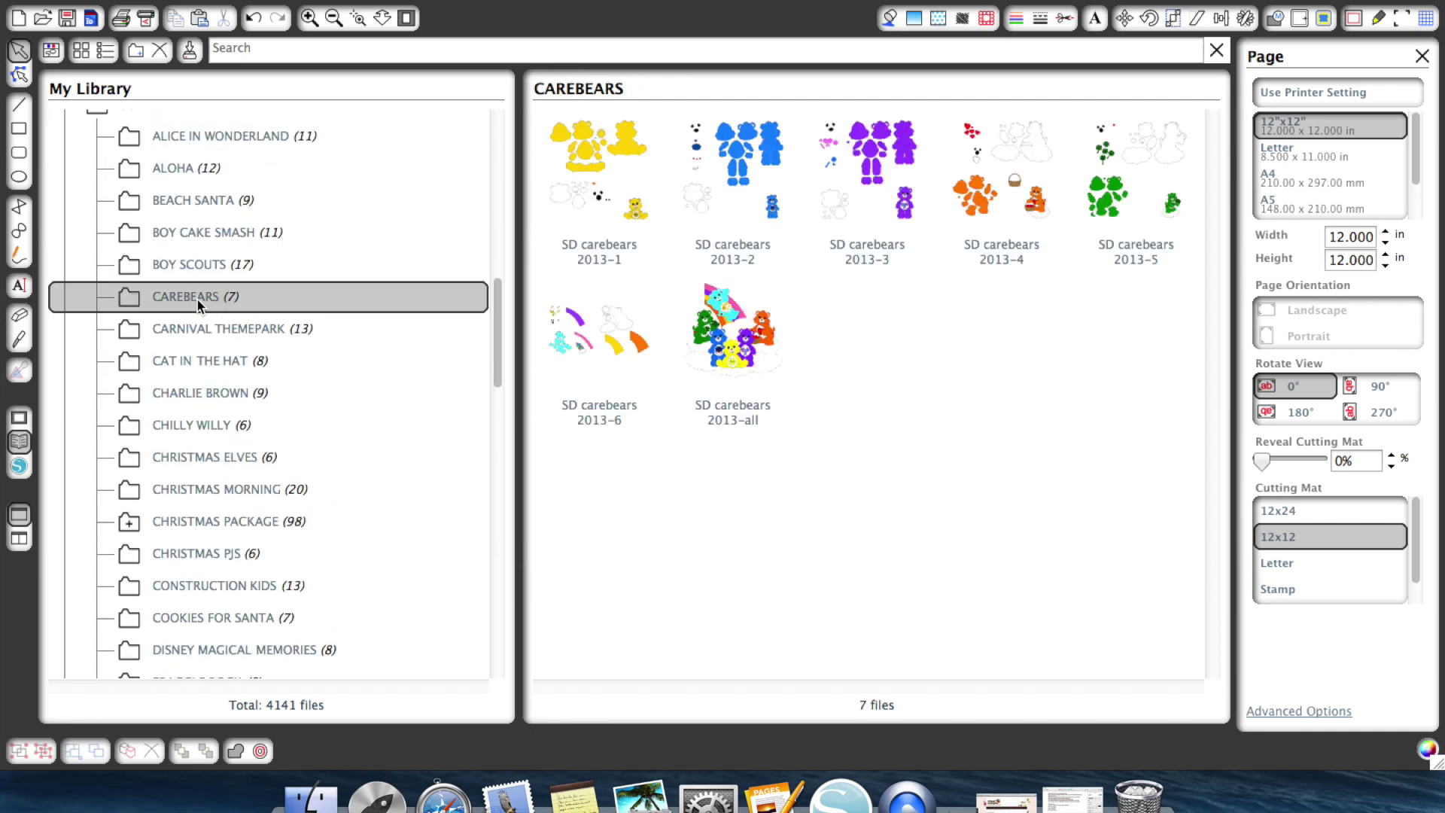
scroll(197, 300, "up", 8)
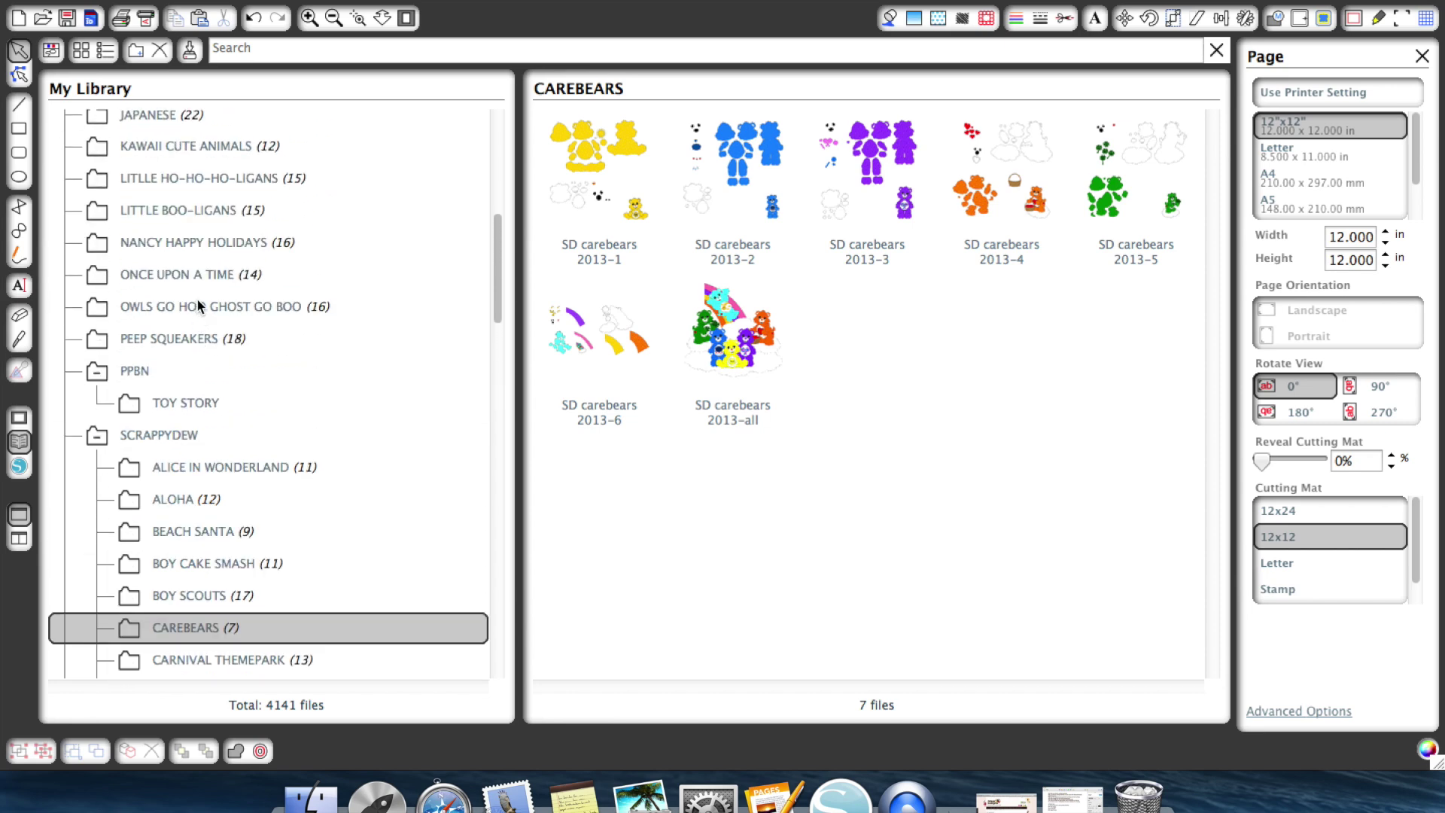
Select the TOY STORY subfolder of PPBN and move the Silhouette Studio window down to uncover the desktop folders
left_click(137, 386)
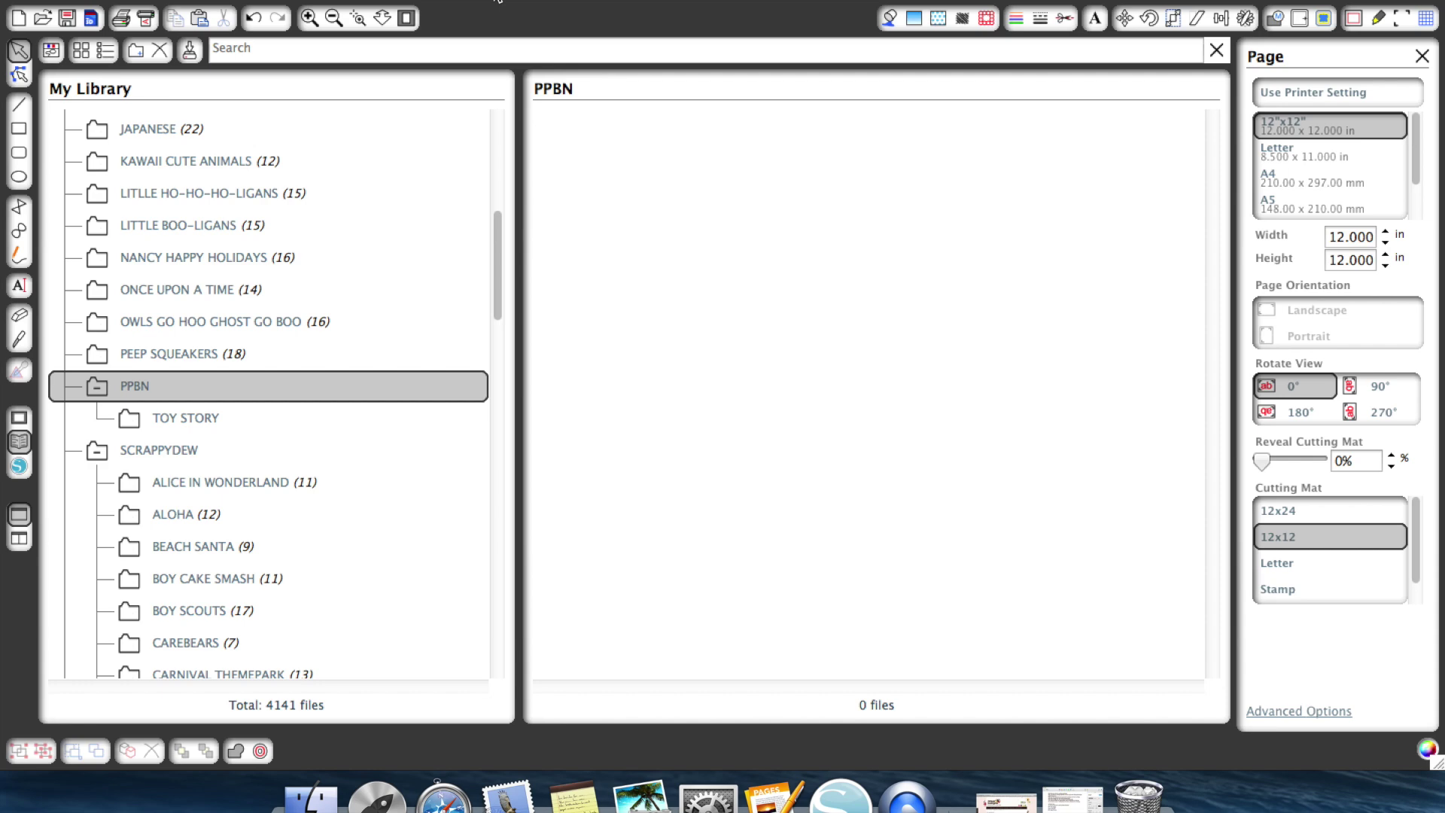
mouse_move(497, 2)
left_mouse_down()
mouse_move(506, 90)
mouse_move(536, 143)
mouse_move(498, 9)
left_mouse_up()
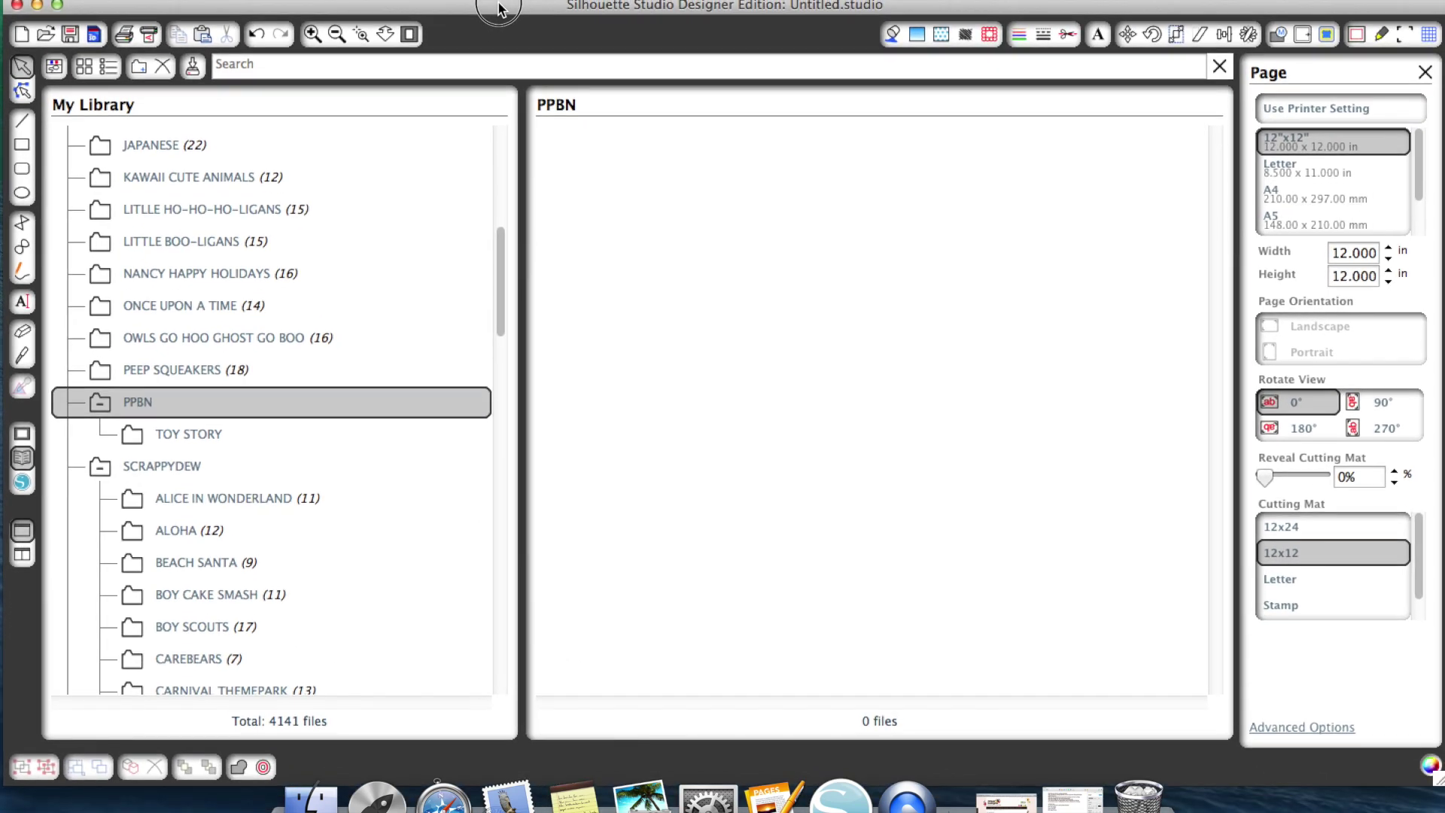
left_click(198, 437)
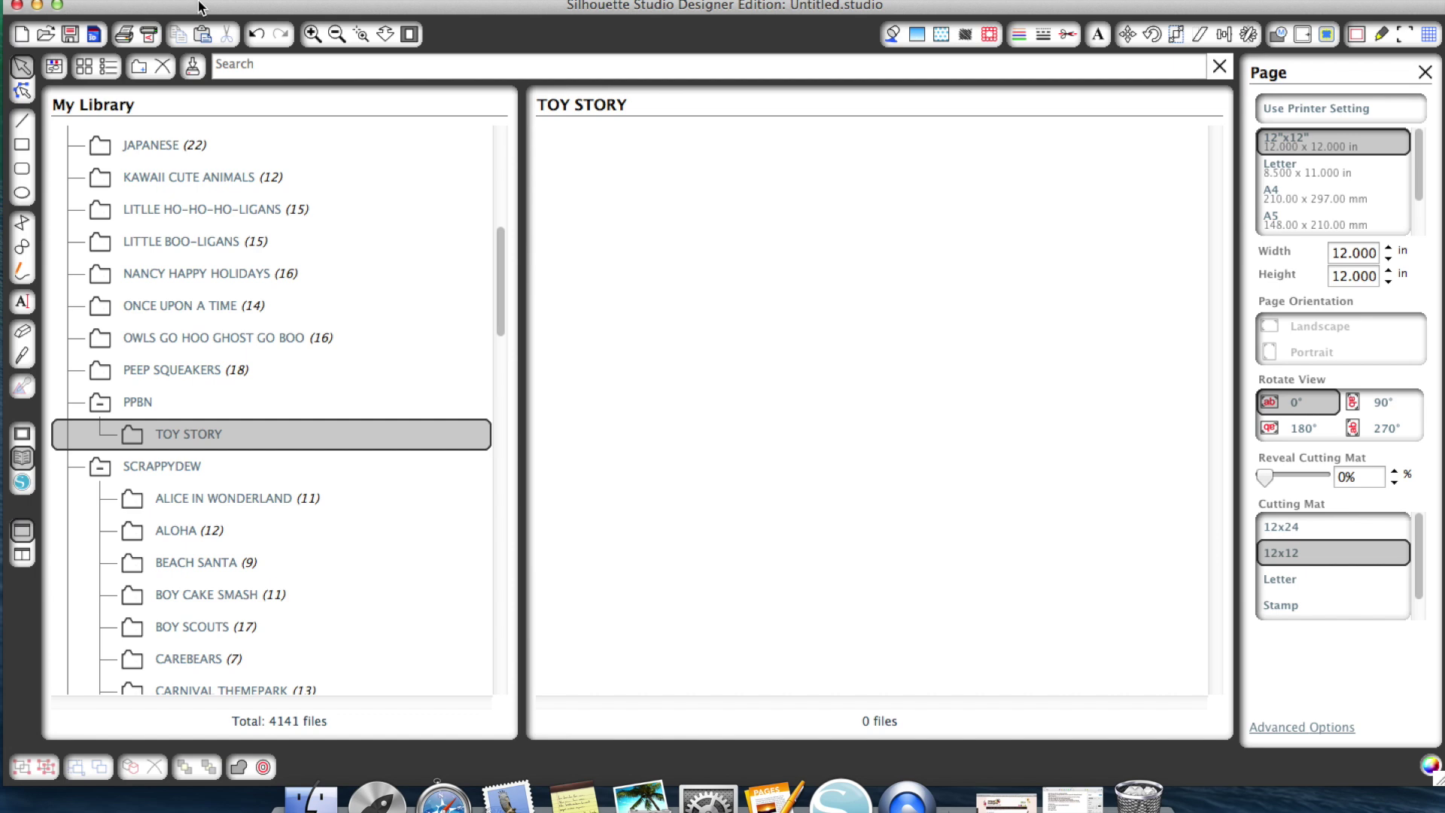
left_click_drag(247, 10, 316, 34)
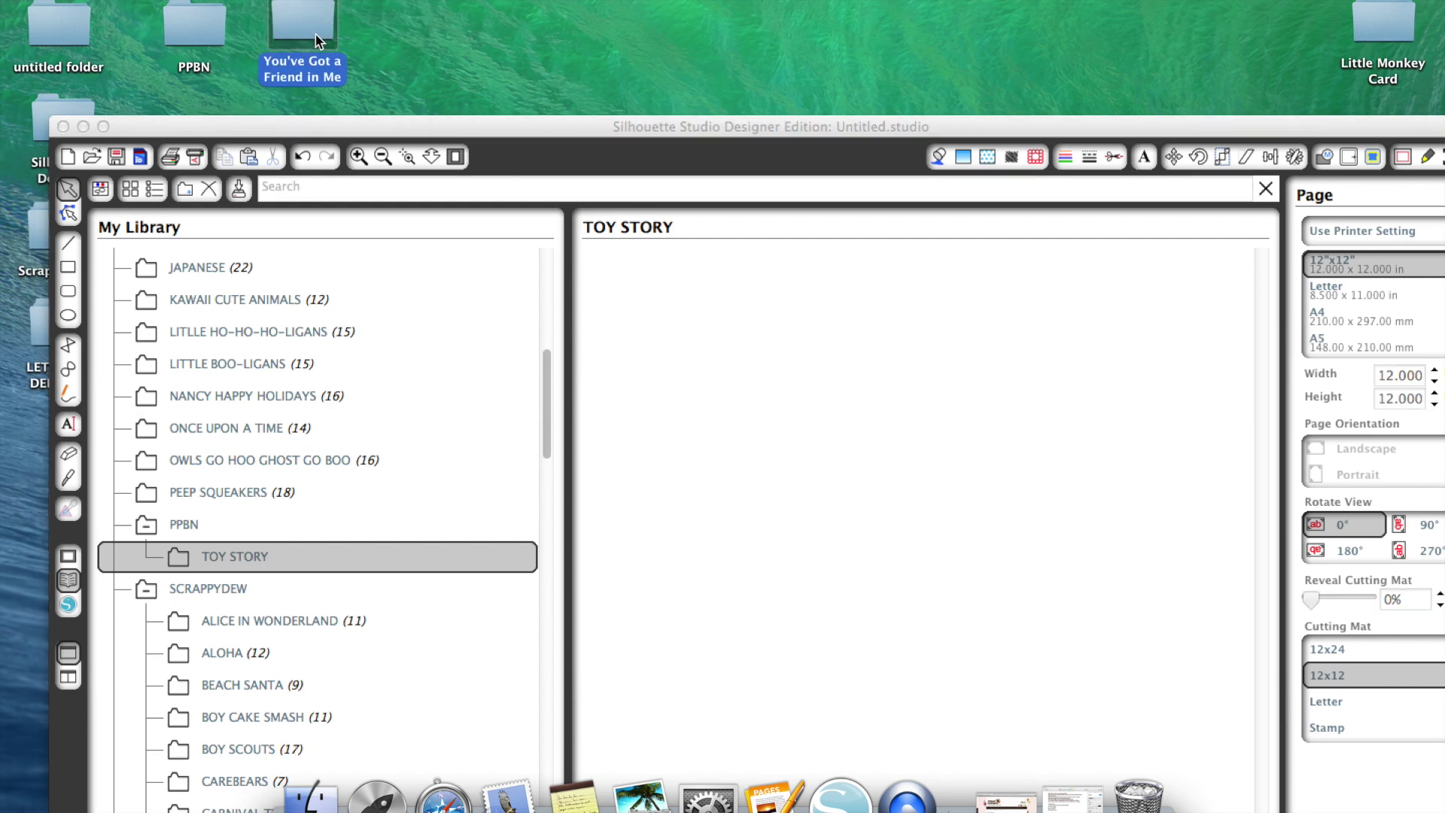
Add woody.svg from the Woody folder in You've Got a Friend in Me to the TOY STORY library folder
double_click(315, 37)
left_click(223, 186)
double_click(224, 186)
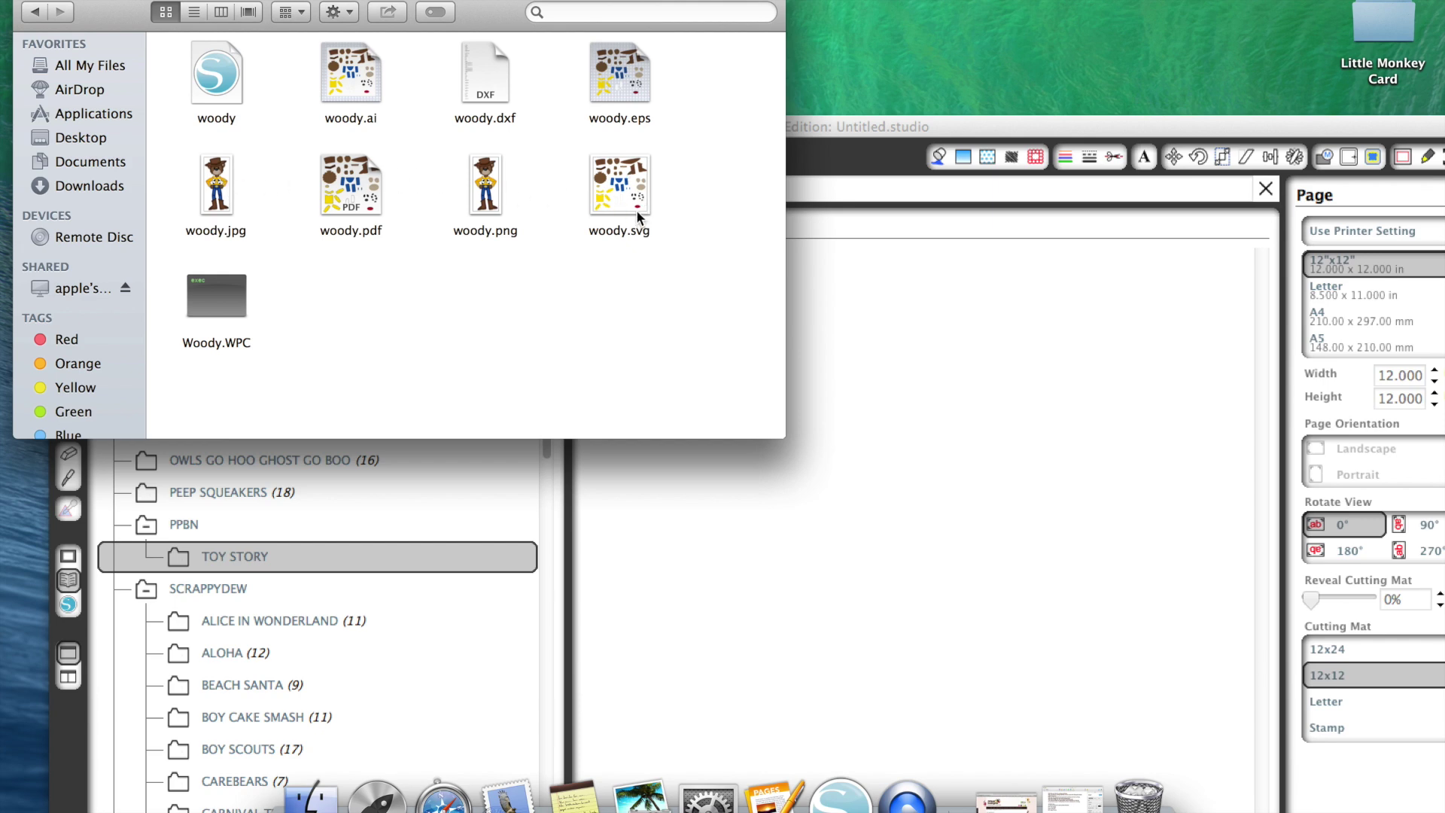
left_click_drag(623, 194, 952, 393)
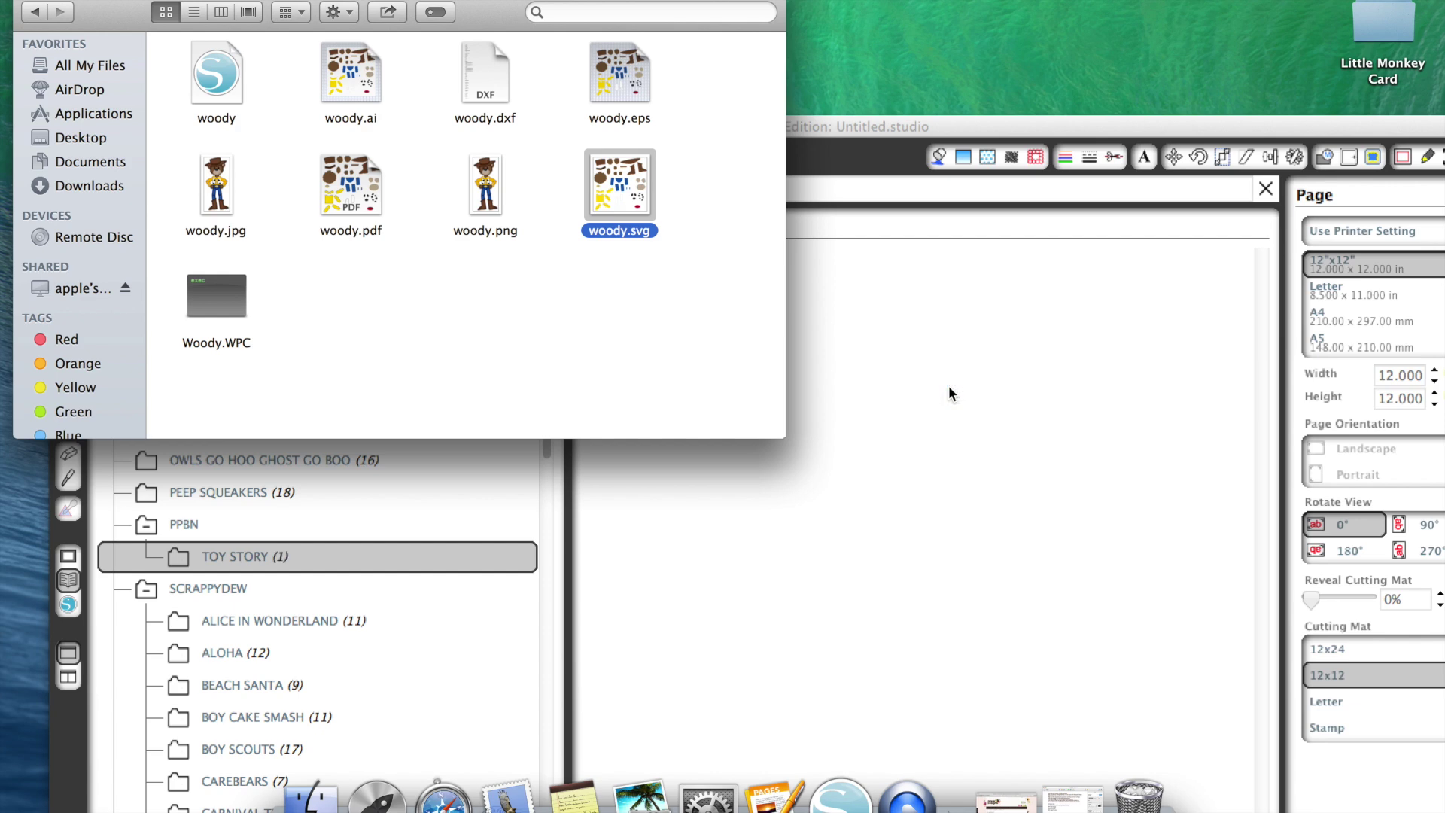
left_click(903, 130)
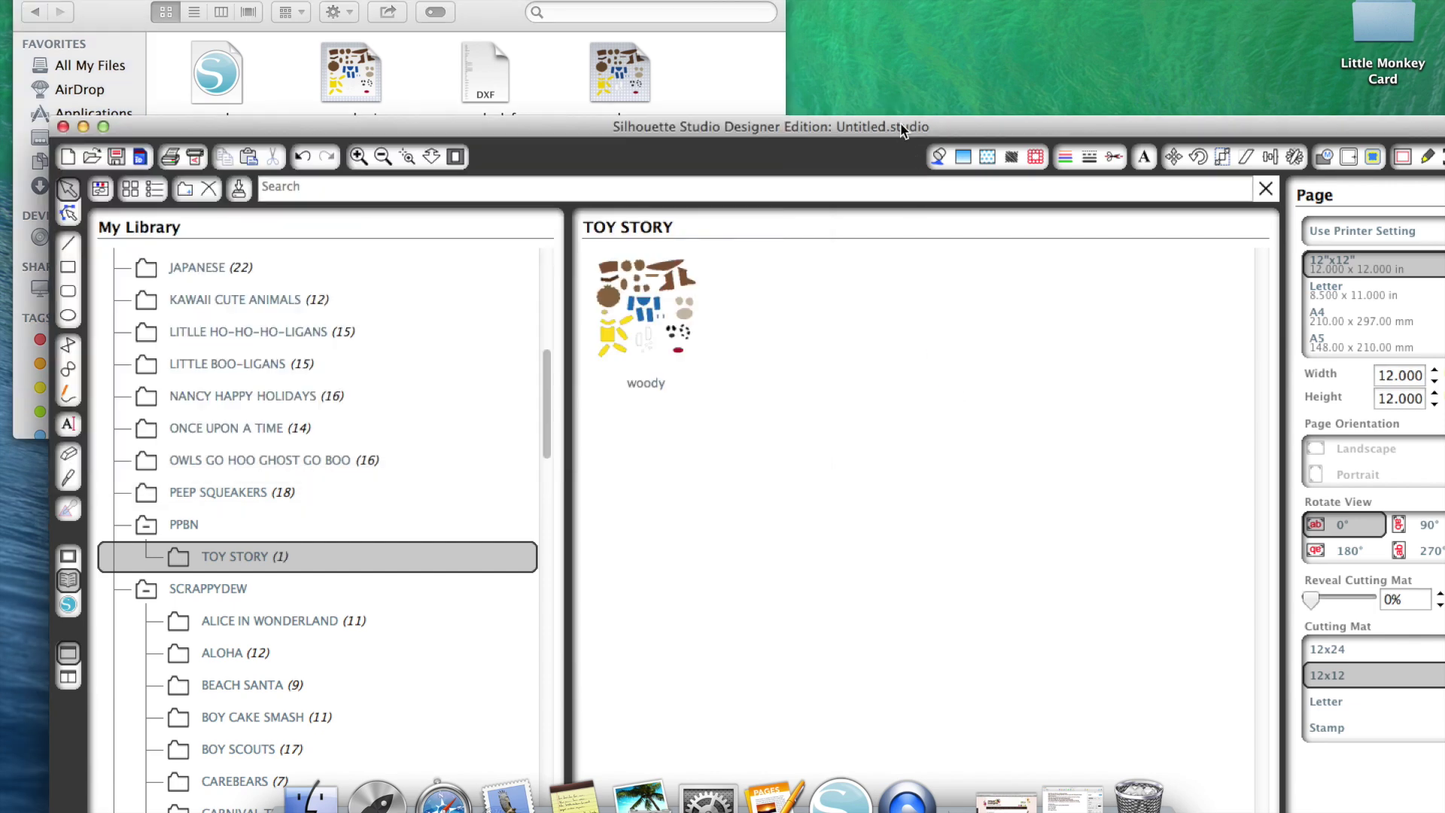
Delete the woody design from the TOY STORY library folder
left_click(659, 308)
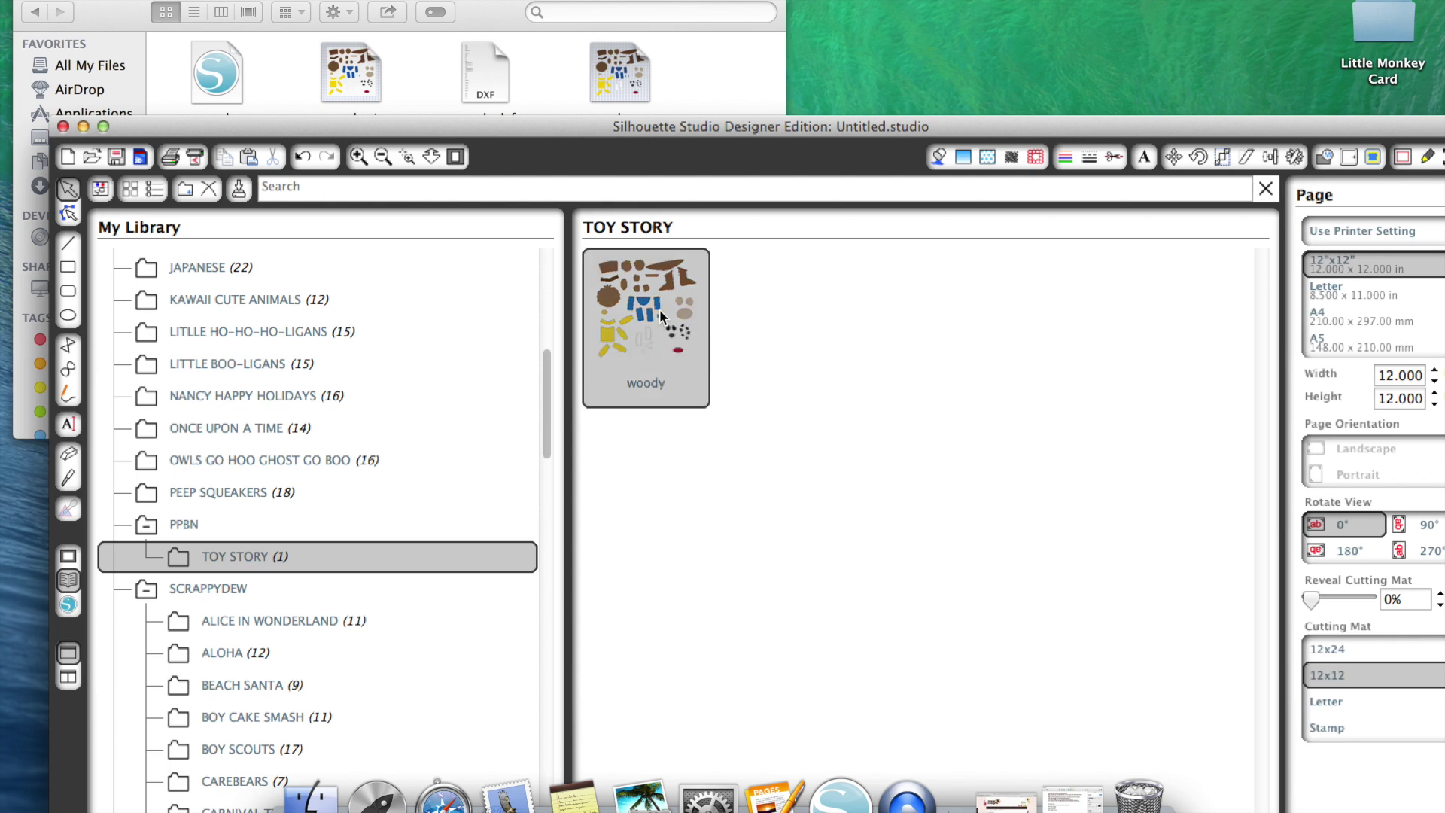
left_click(207, 190)
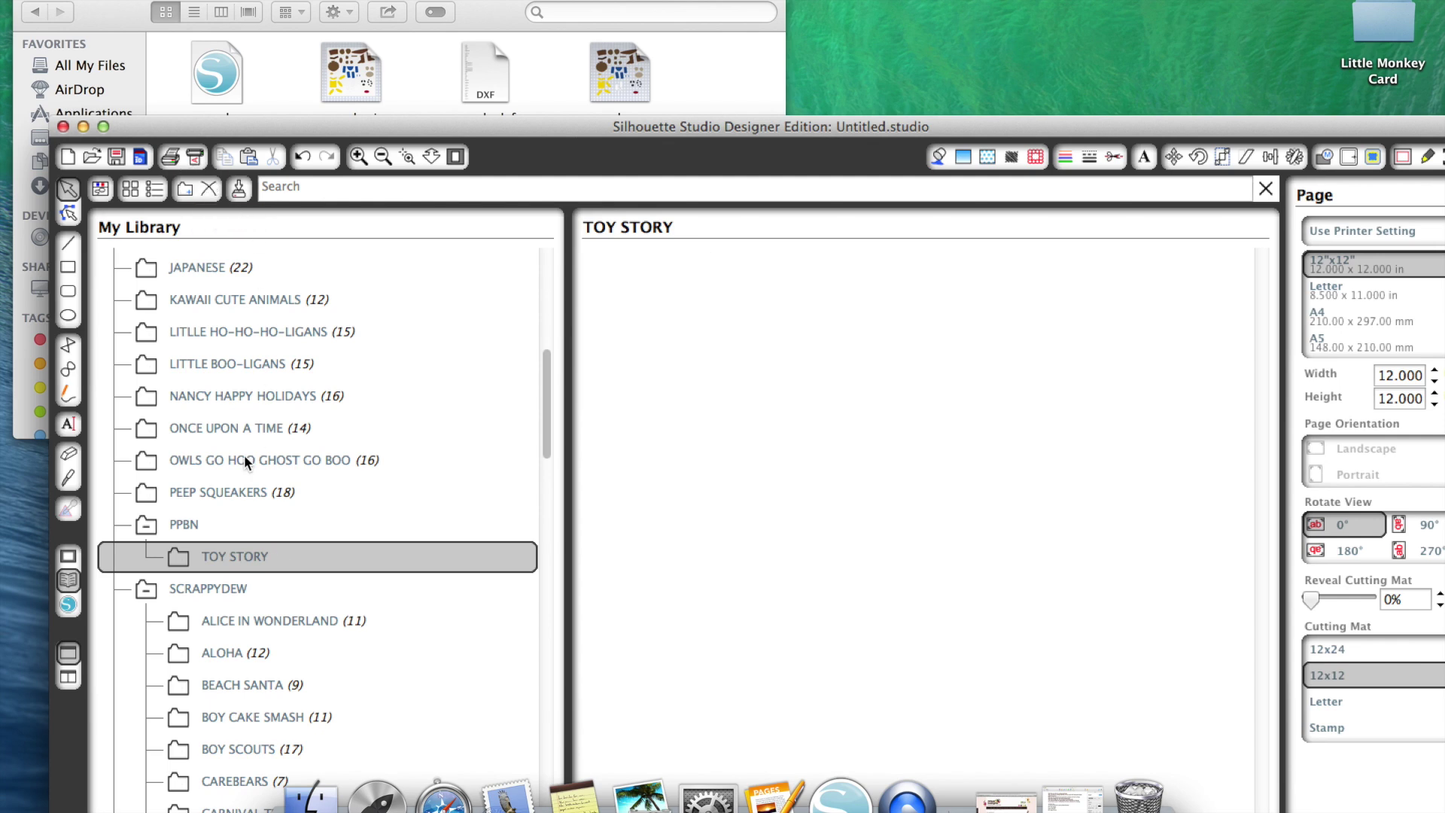
Import woody.svg into the library from the desktop's You've Got a Friend in Me > Woody folder
left_click(237, 563)
left_click(207, 2)
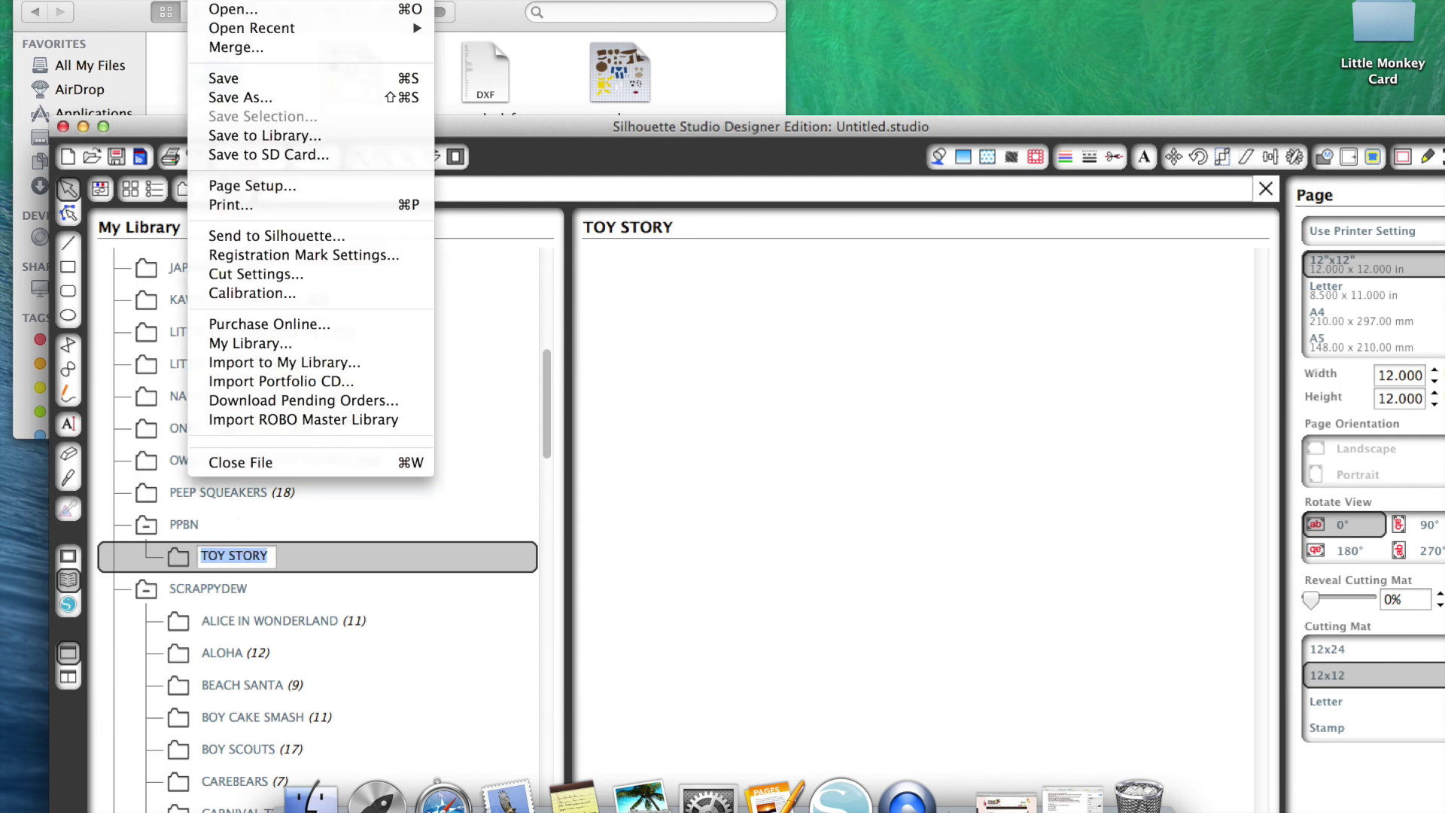
mouse_move(298, 373)
left_mouse_down()
mouse_move(307, 331)
mouse_move(306, 363)
left_mouse_up()
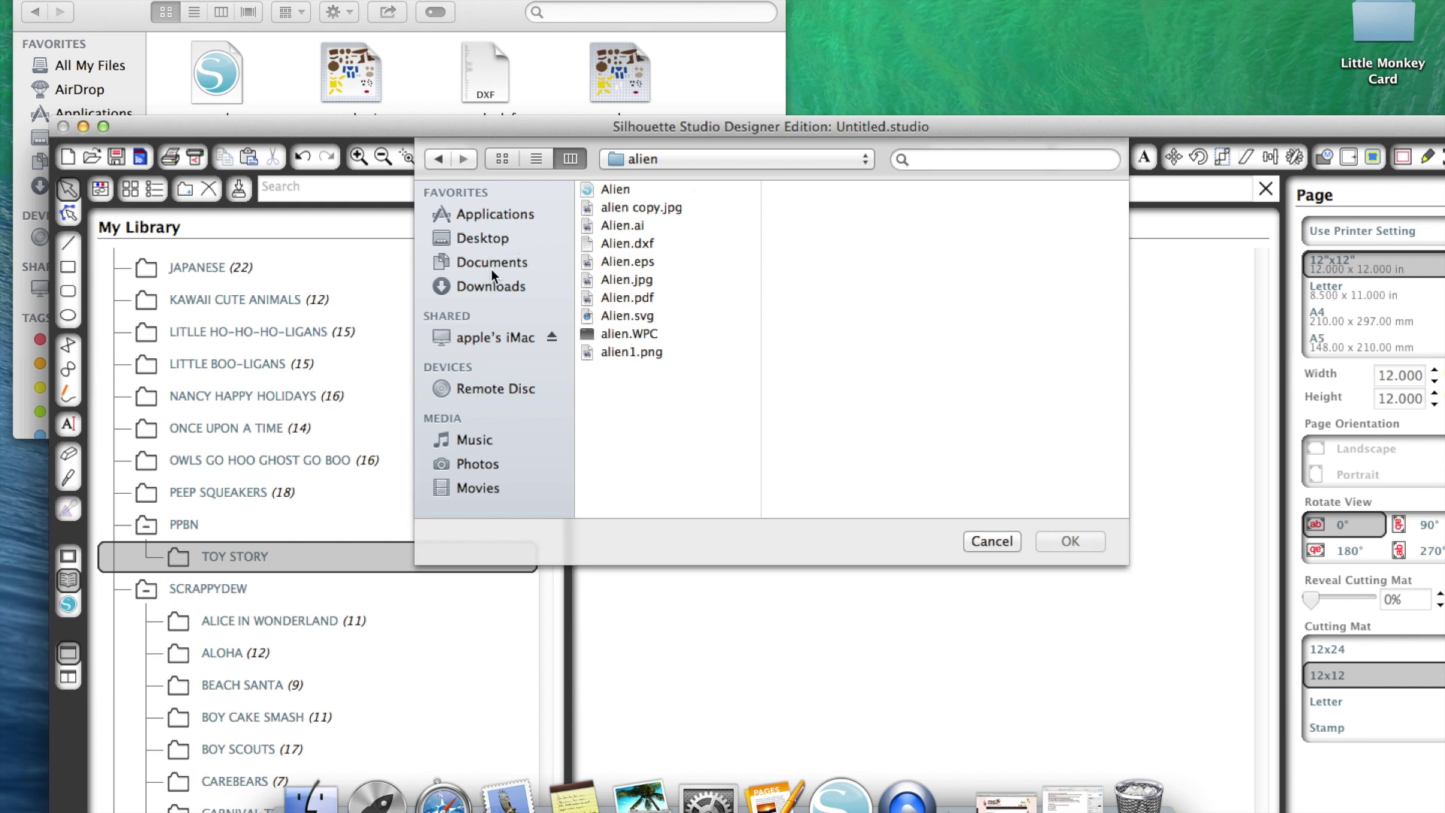
left_click(491, 240)
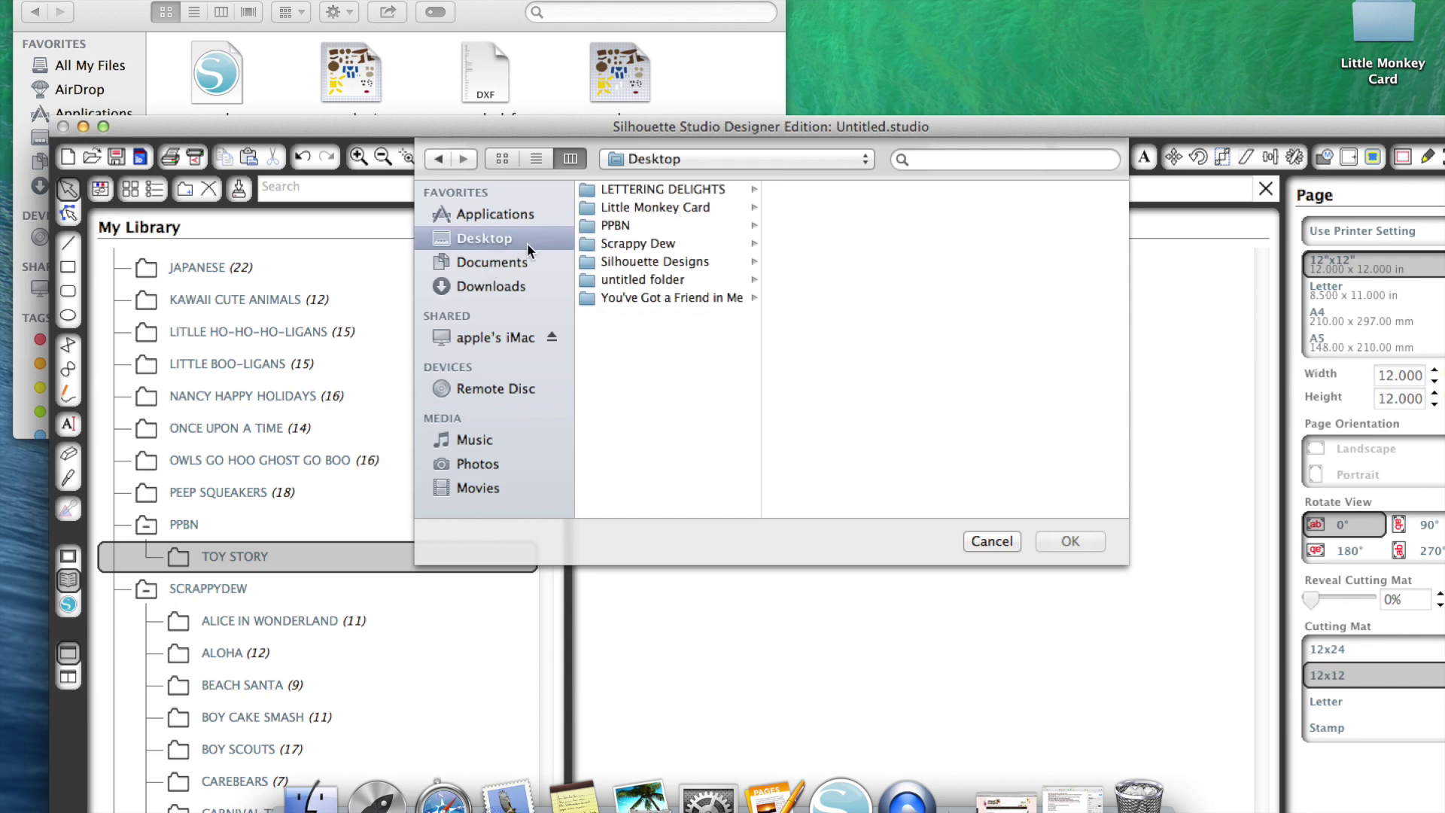
left_click(666, 298)
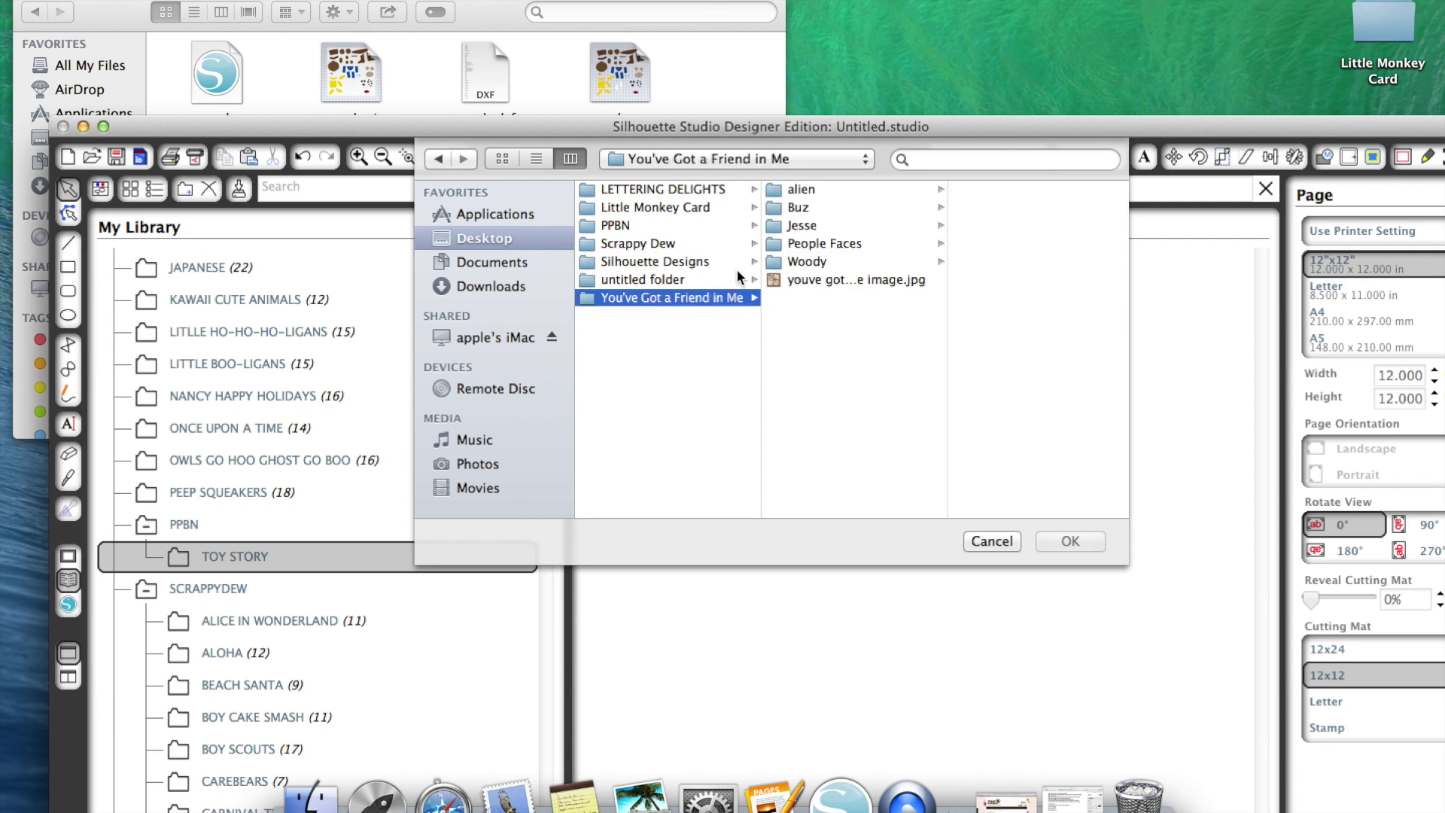
left_click(819, 265)
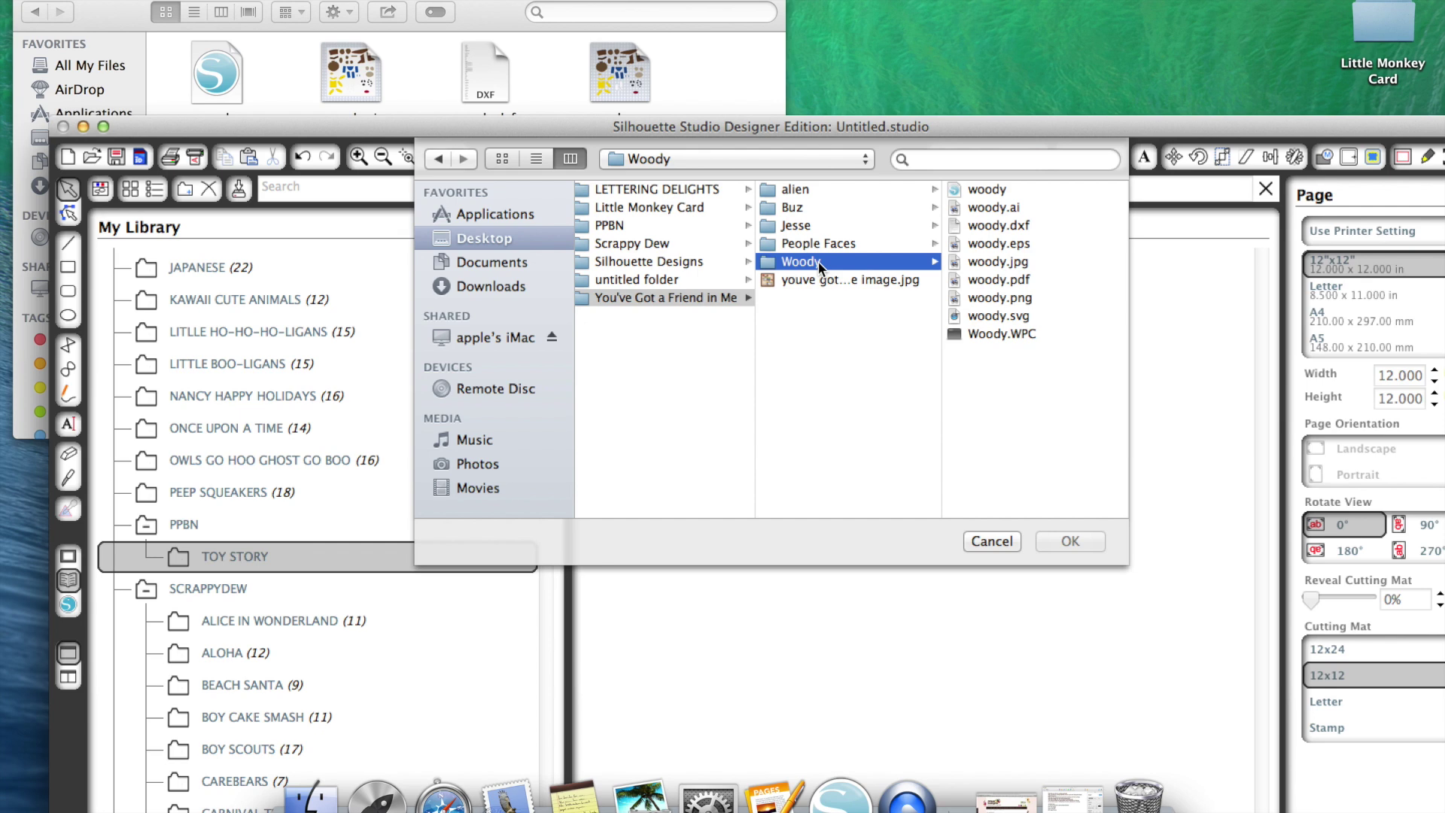
left_click(1018, 316)
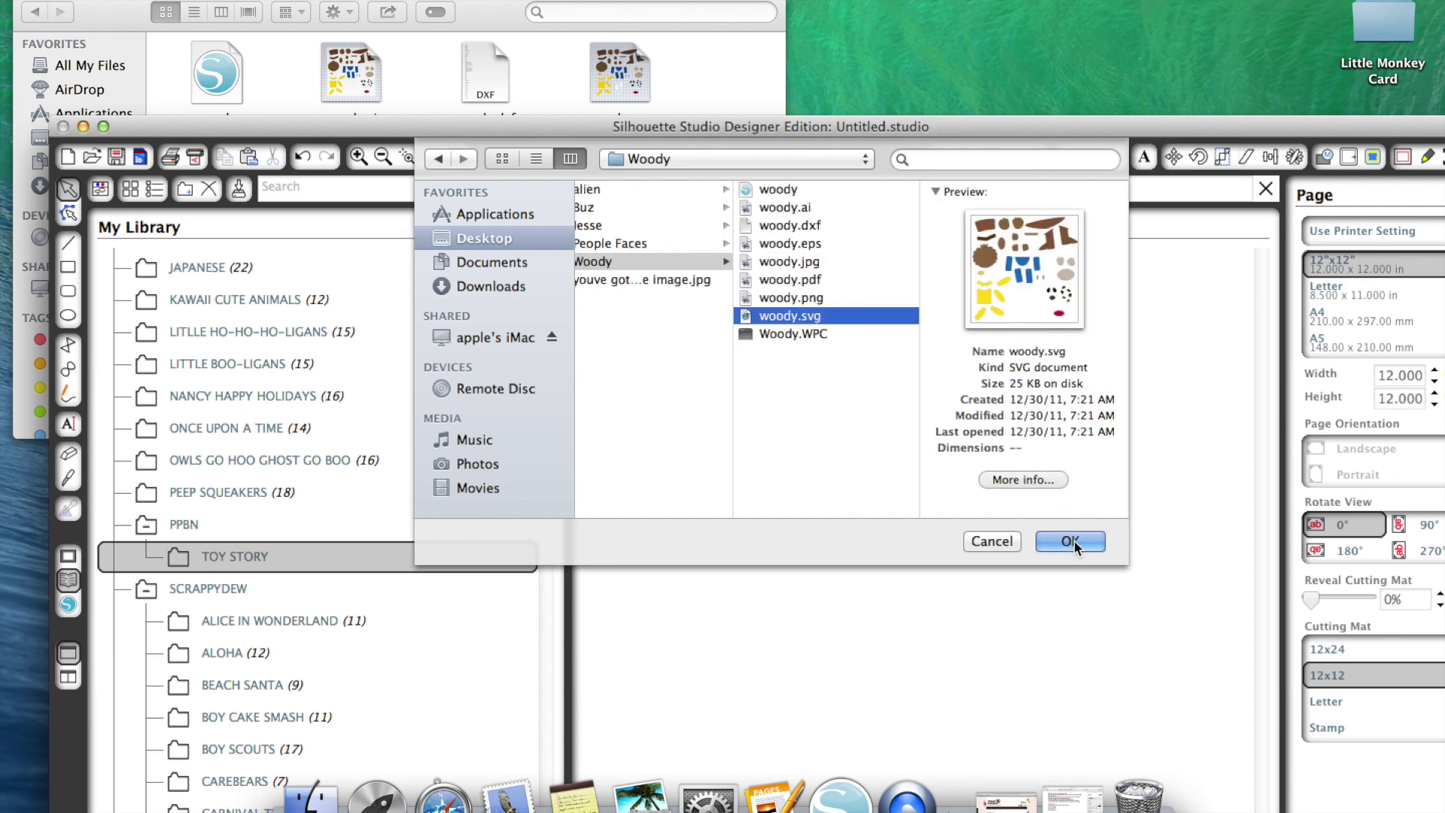
left_click(1070, 541)
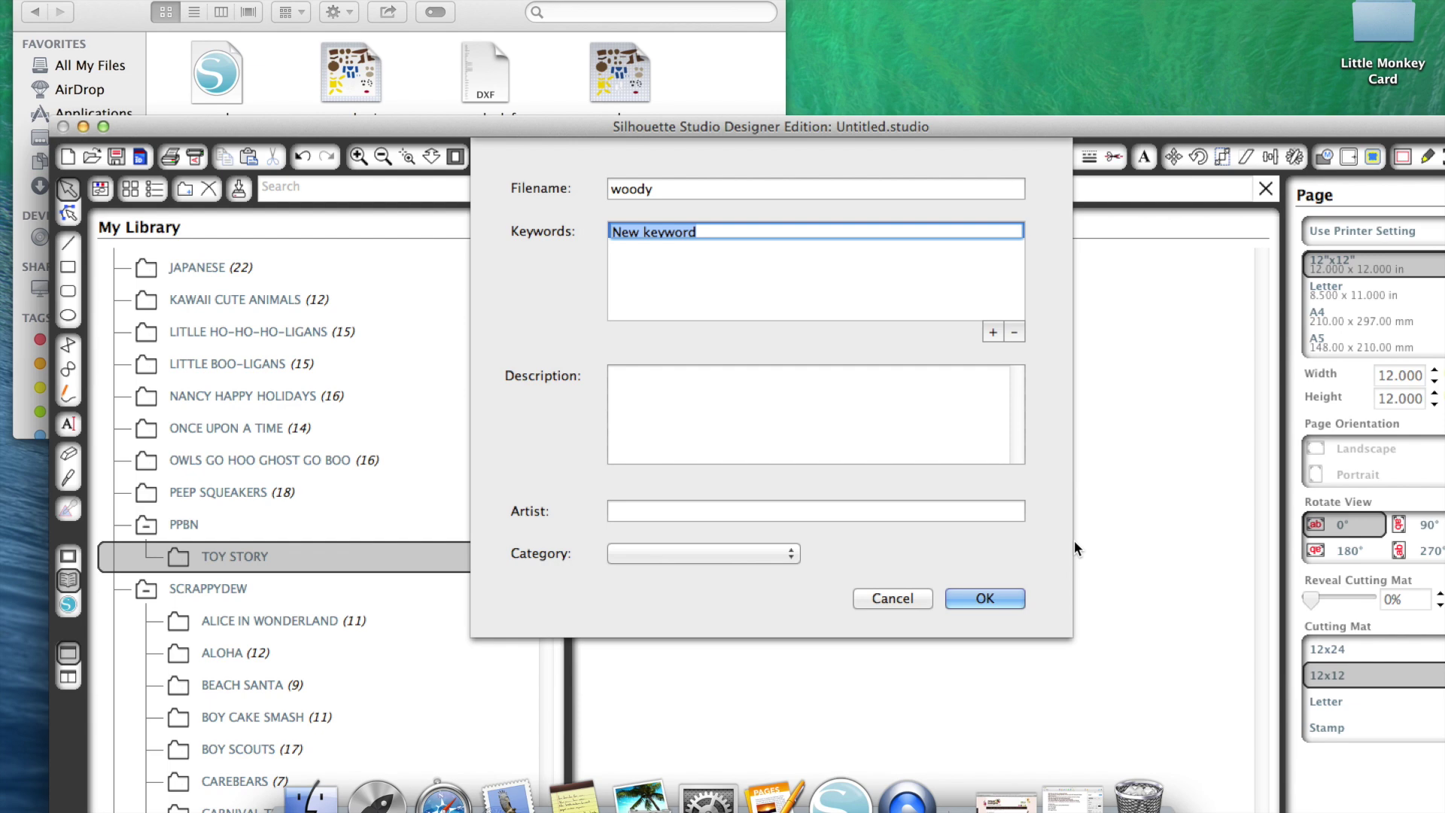
Give the imported woody design the keywords "toy story, woody, disney" and complete the import
type("toy")
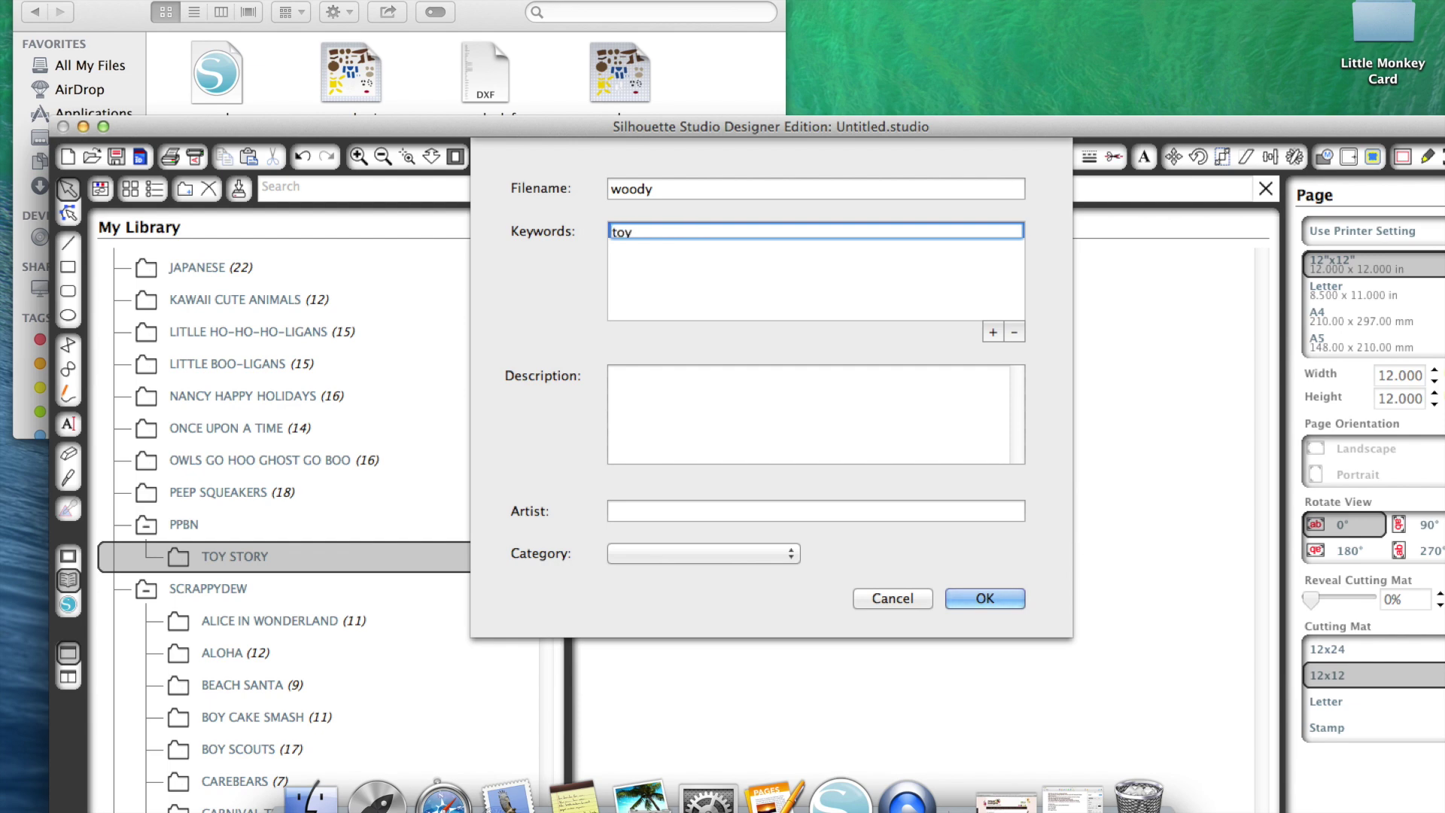
type(" story, woody, disney,")
left_click(983, 597)
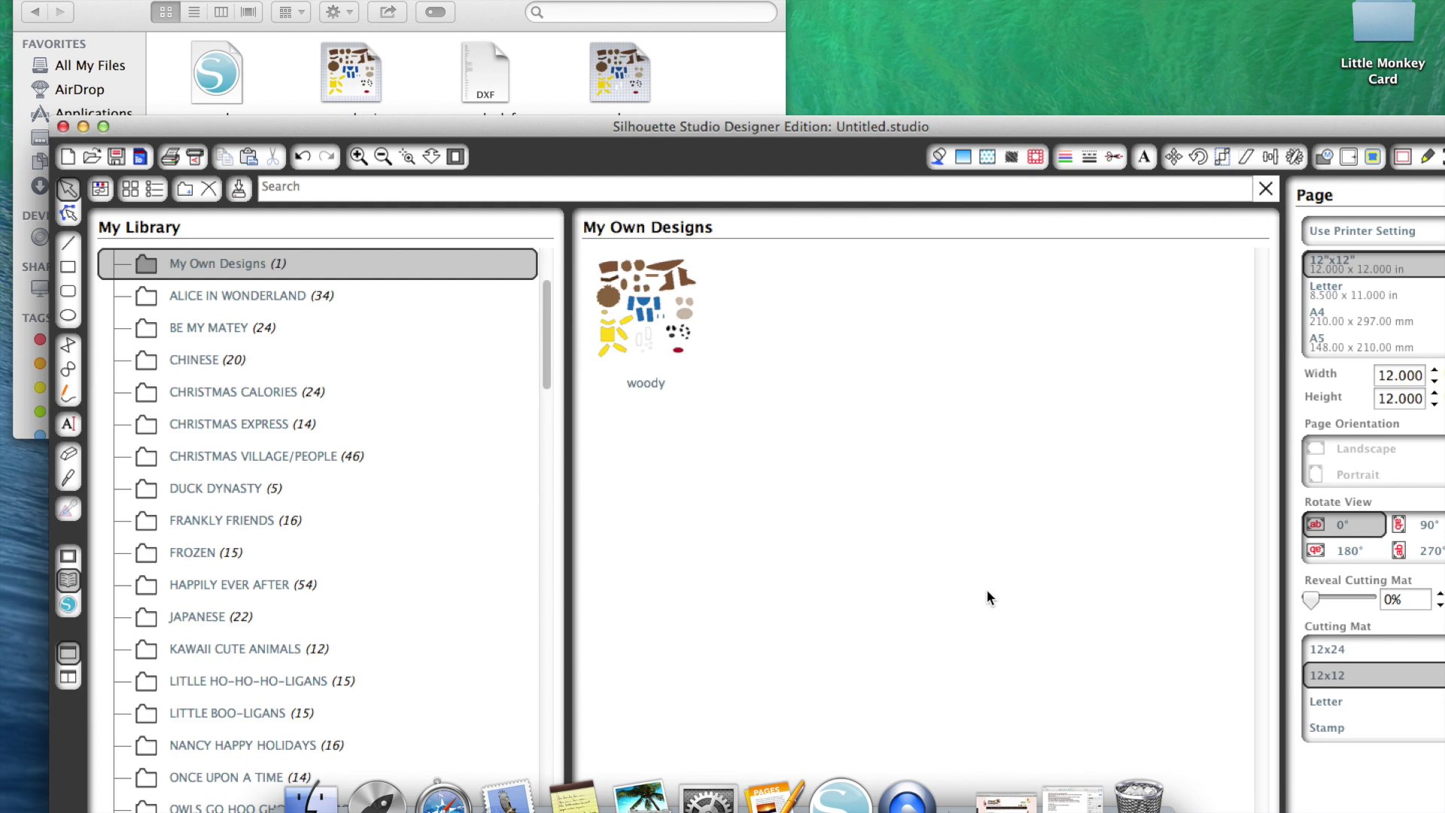
Search My Library for the keyword "disney"
scroll(196, 351, "up", 2)
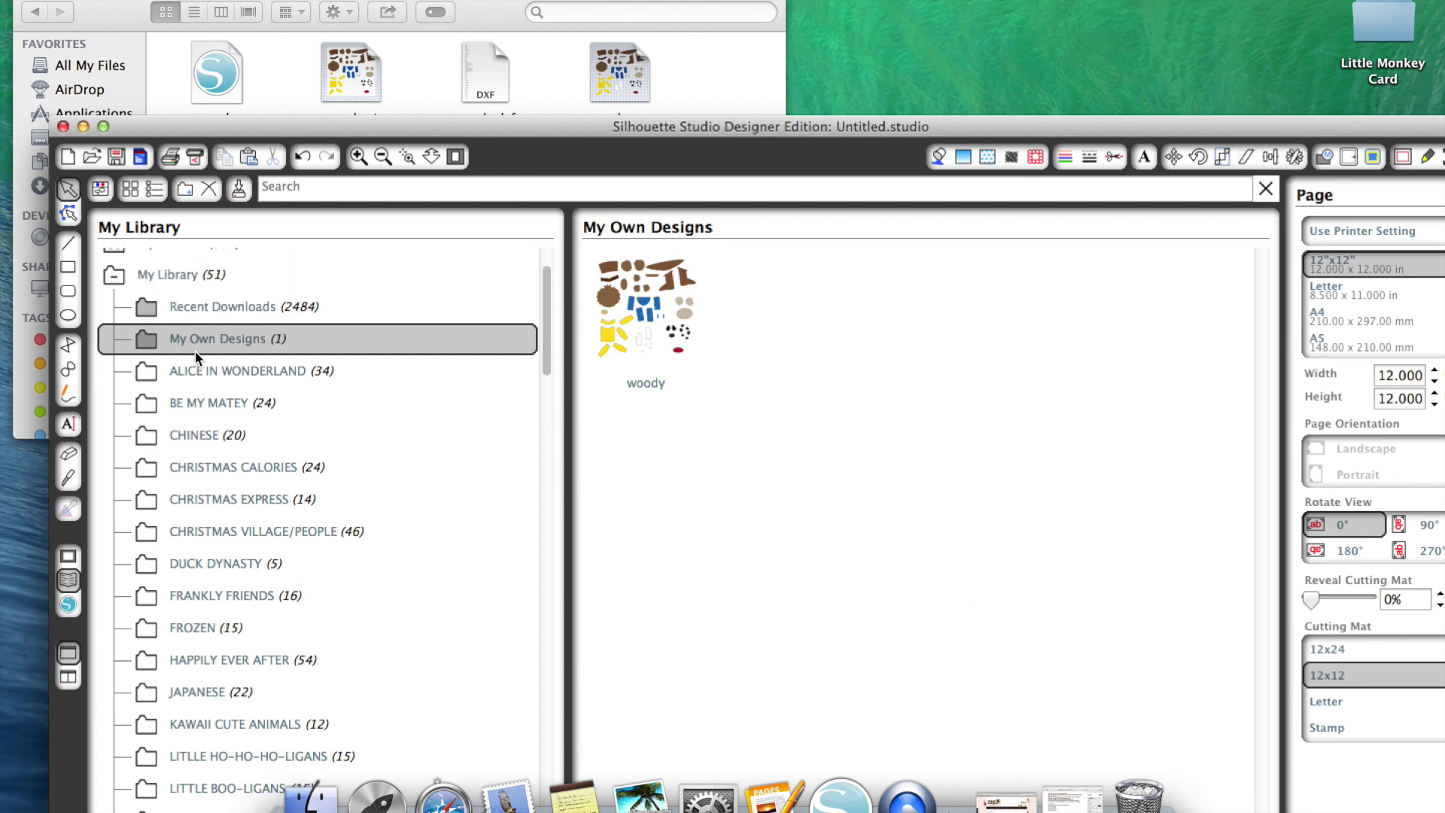
left_click(169, 276)
left_click(326, 193)
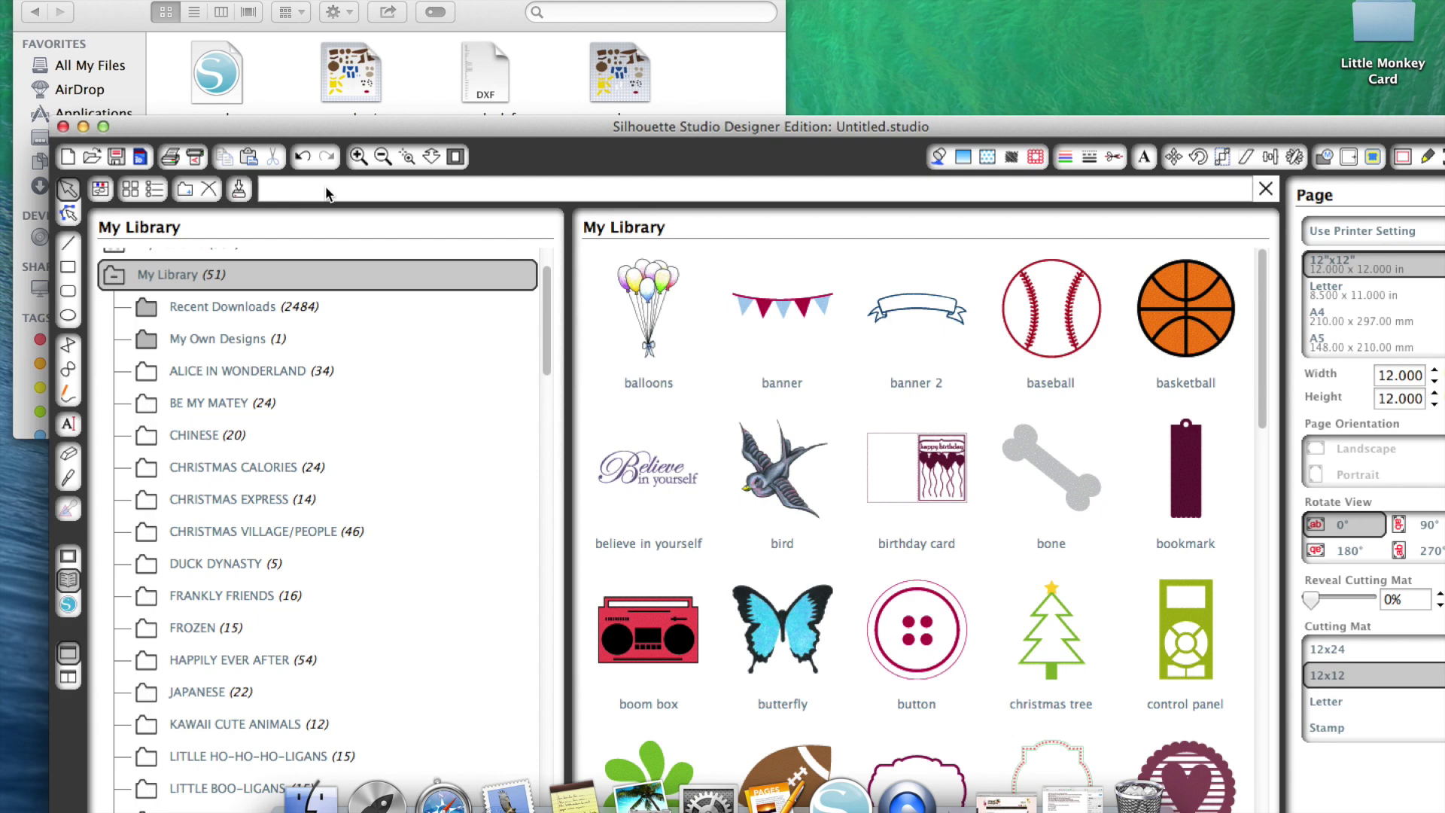
type("disney")
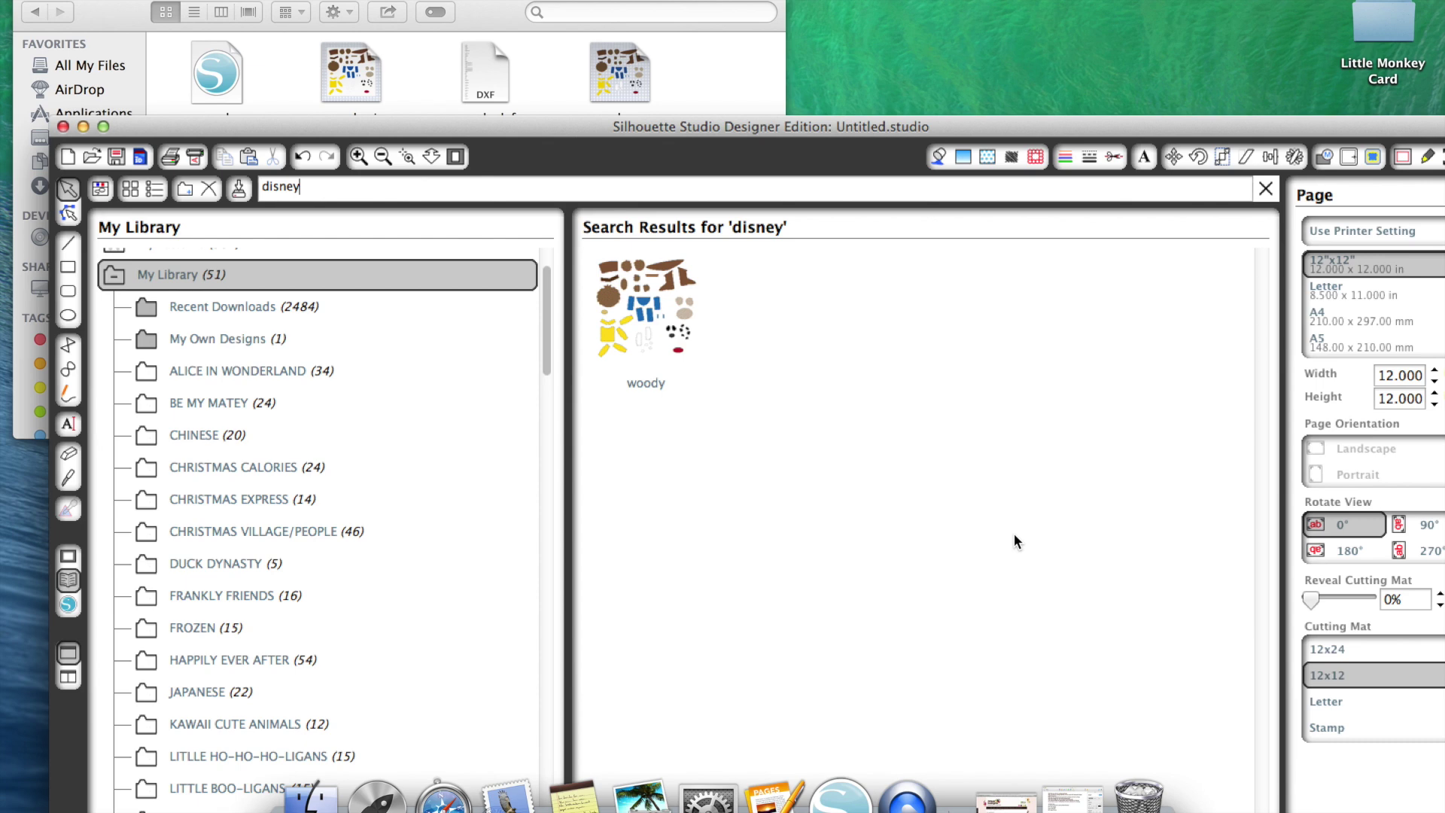
Check the PPBN folder and its TOY STORY subfolder for the imported woody design
scroll(228, 533, "down", 10)
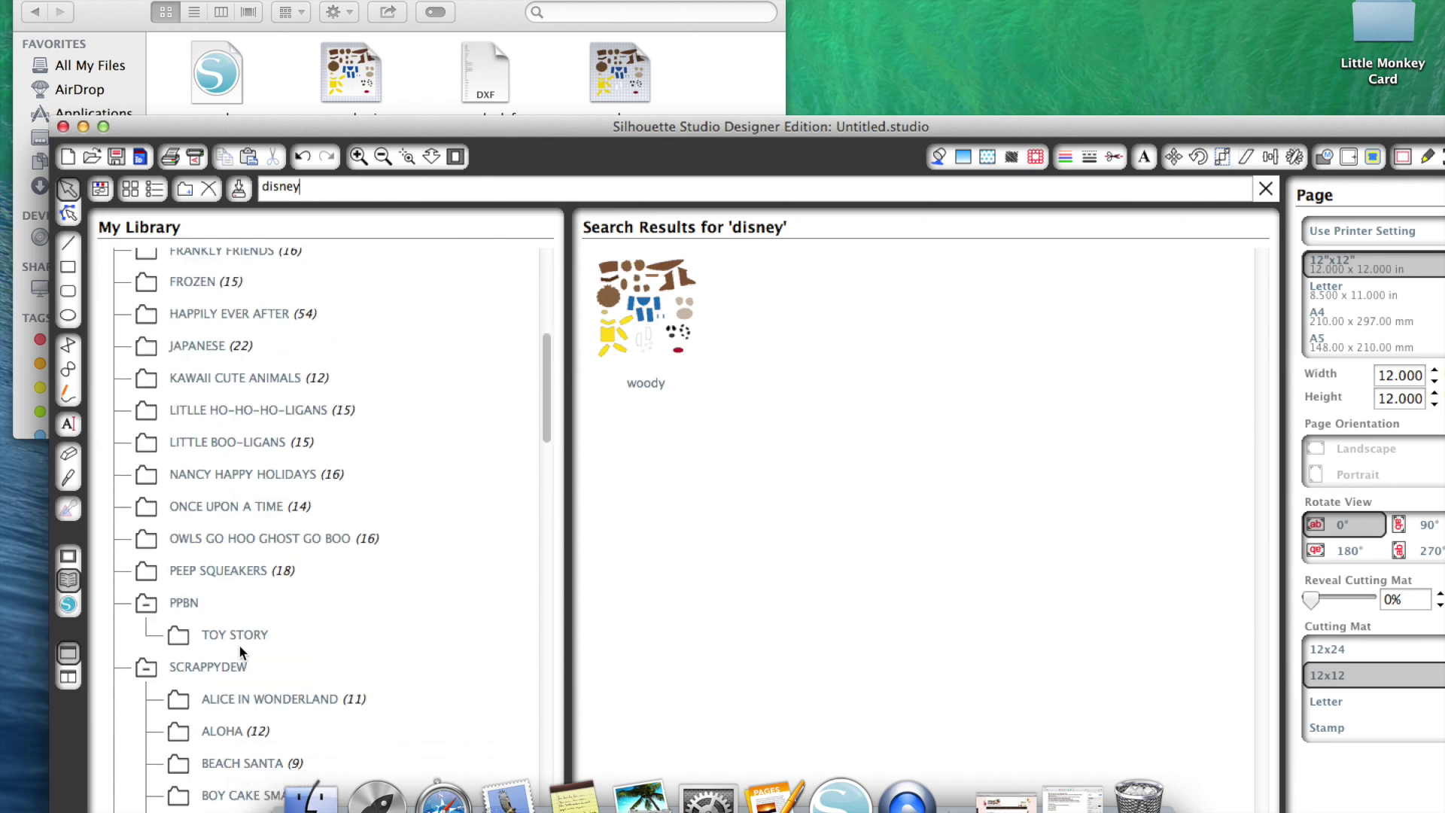
left_click(238, 641)
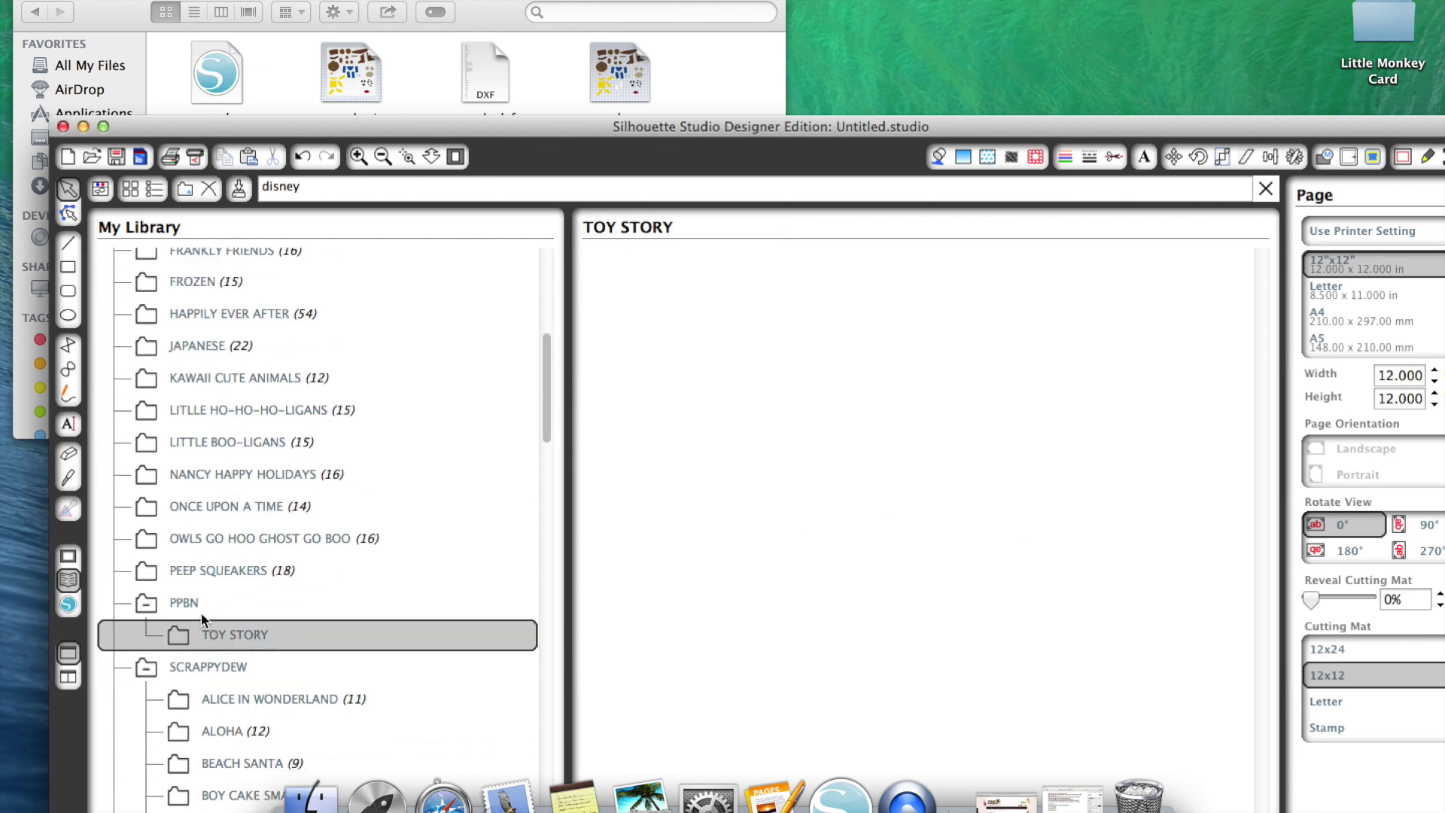
left_click(194, 603)
left_click(220, 641)
scroll(380, 310, "up", 12)
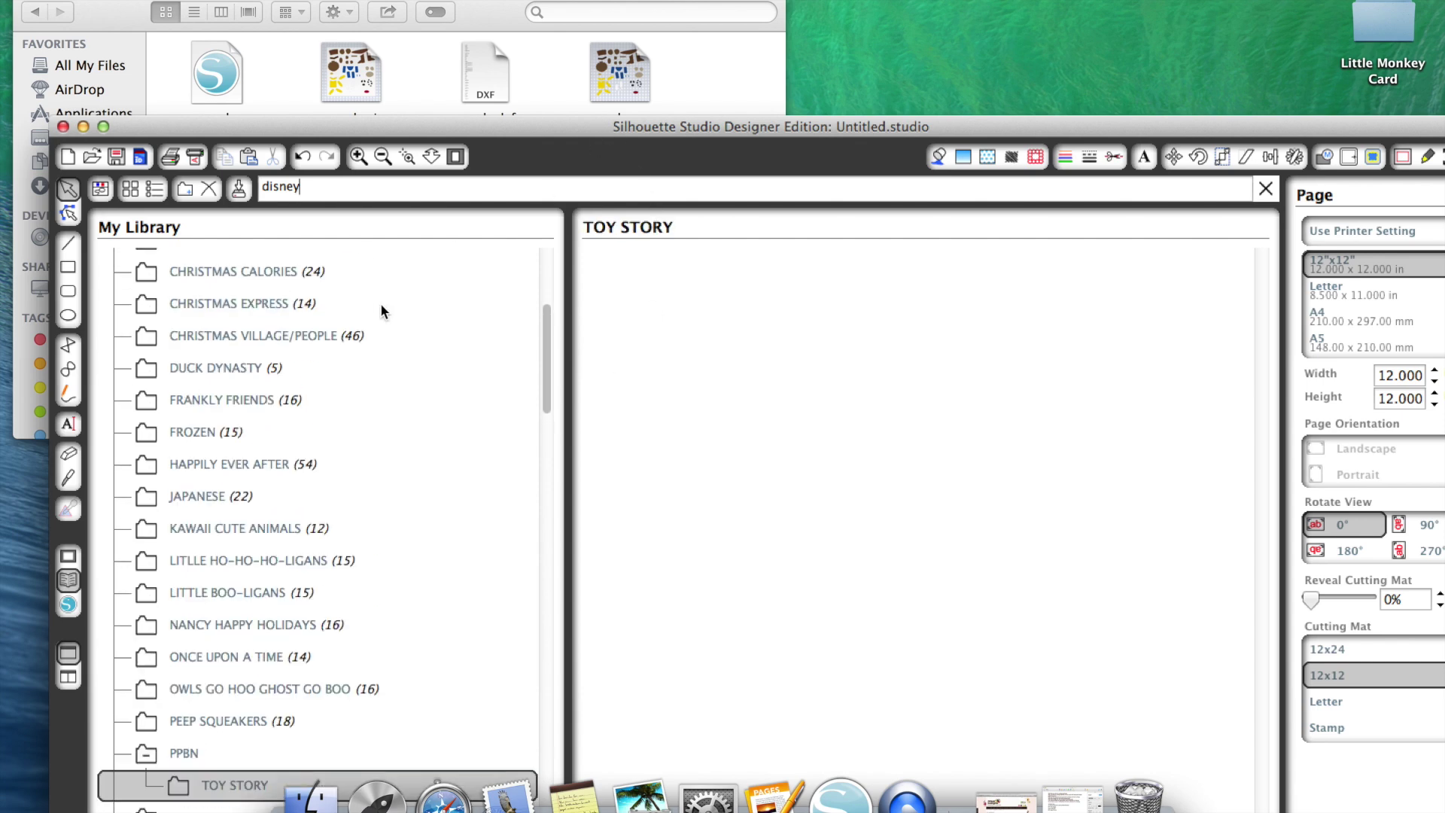
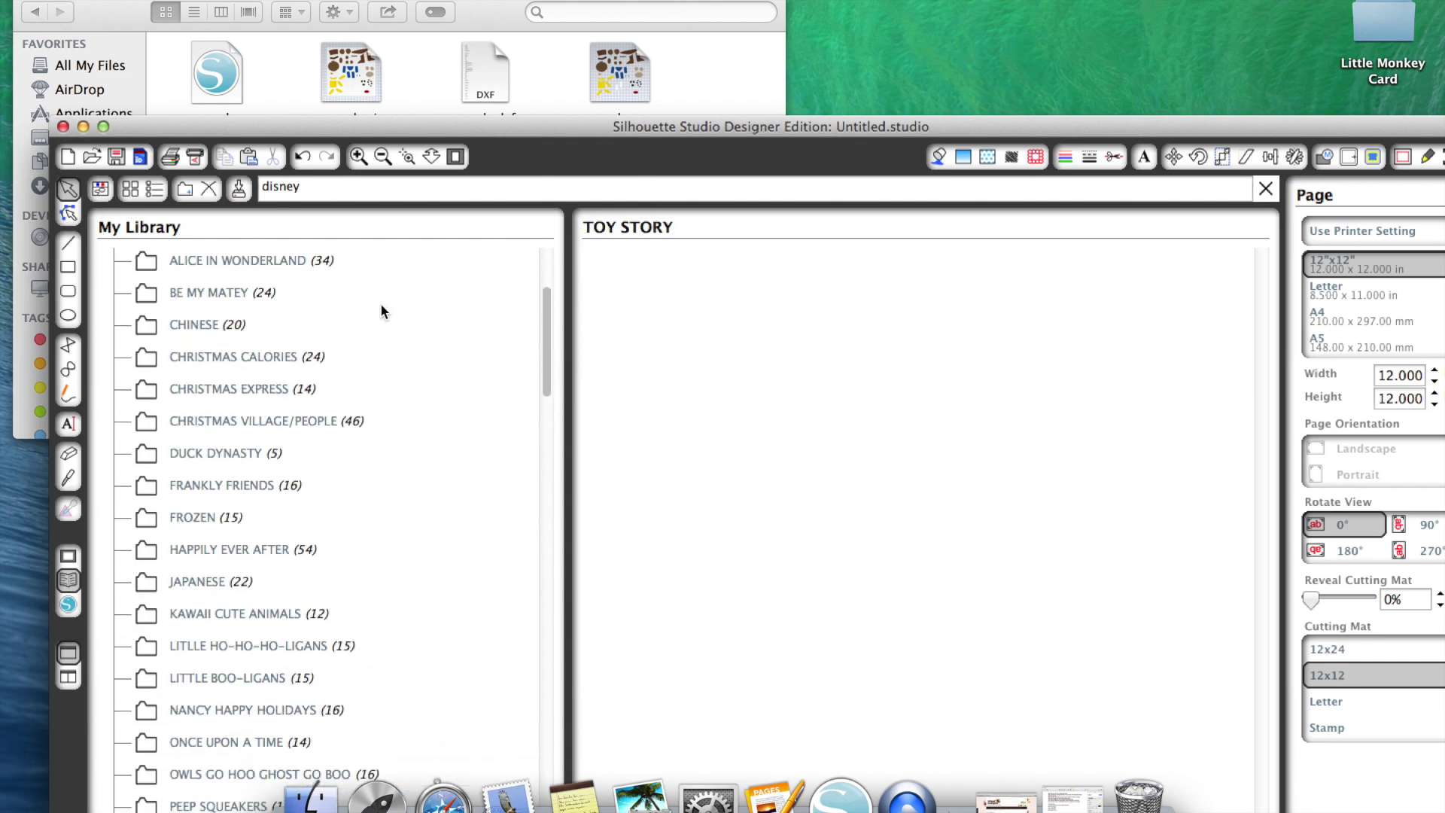
scroll(380, 310, "down", 3)
scroll(381, 311, "up", 10)
scroll(381, 311, "up", 3)
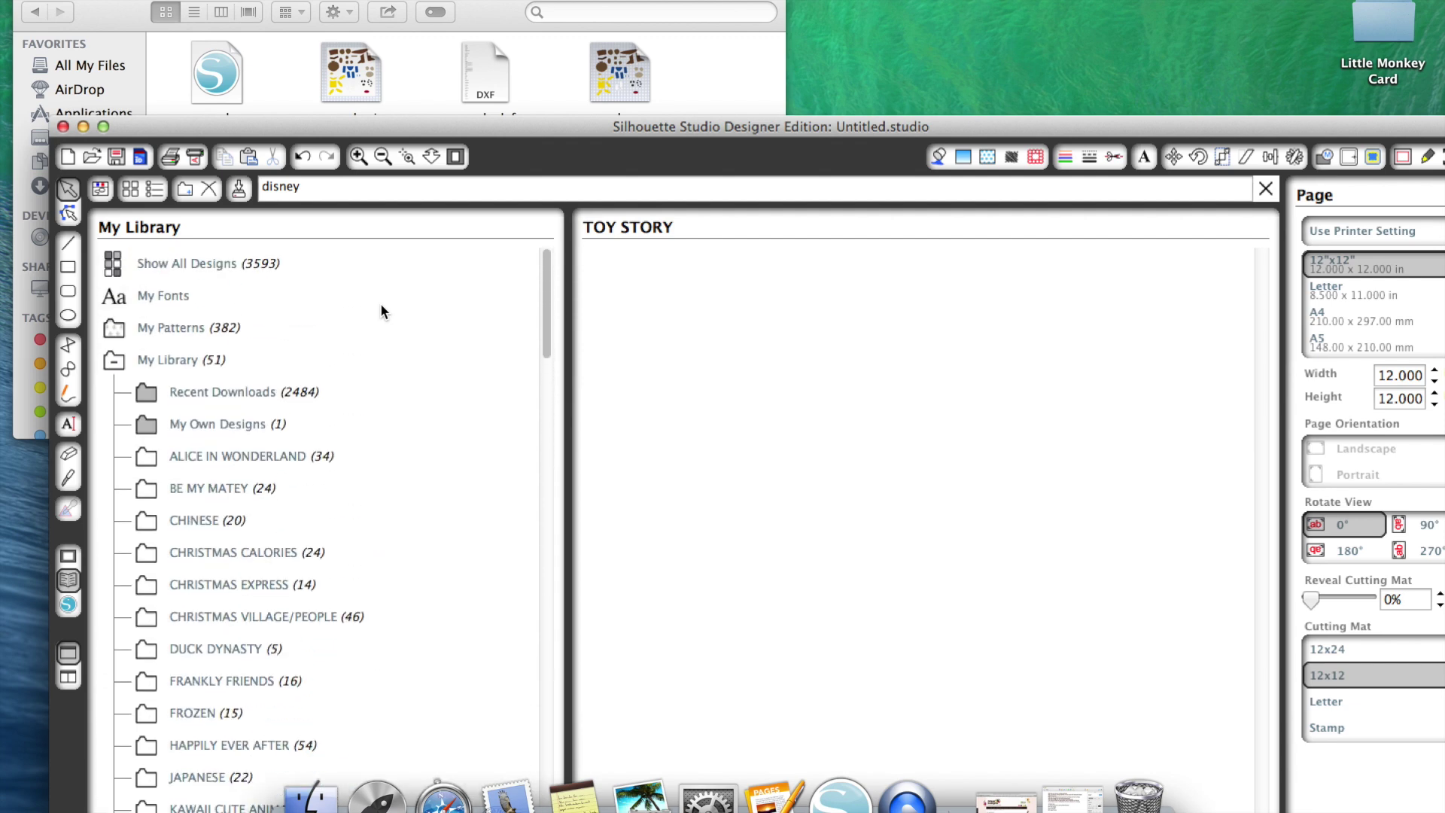
Look for the imported woody design among the main My Library designs and in My Own Designs
left_click(186, 358)
scroll(833, 382, "down", 3)
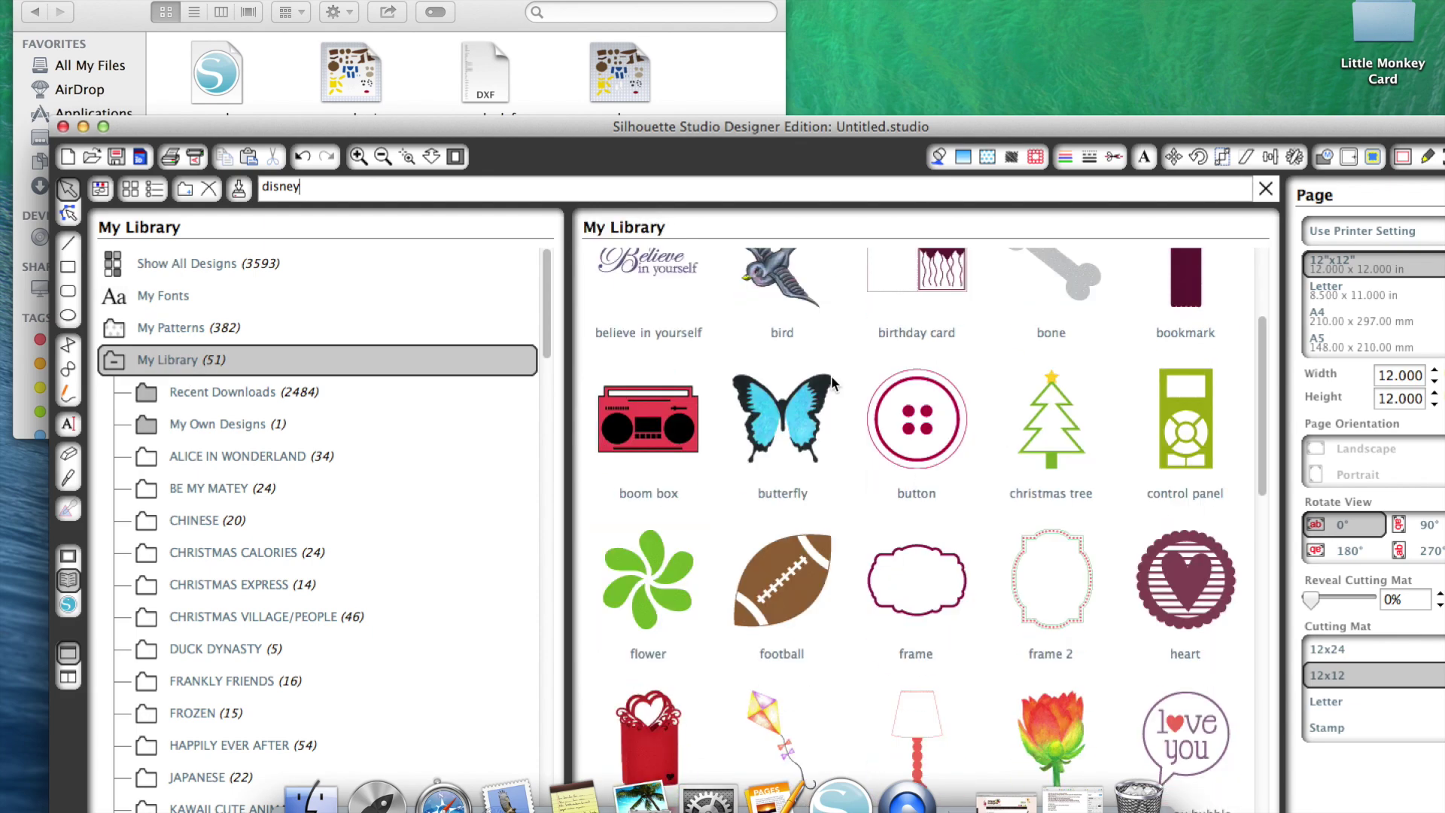
scroll(834, 382, "down", 10)
scroll(354, 435, "down", 3)
scroll(290, 396, "up", 4)
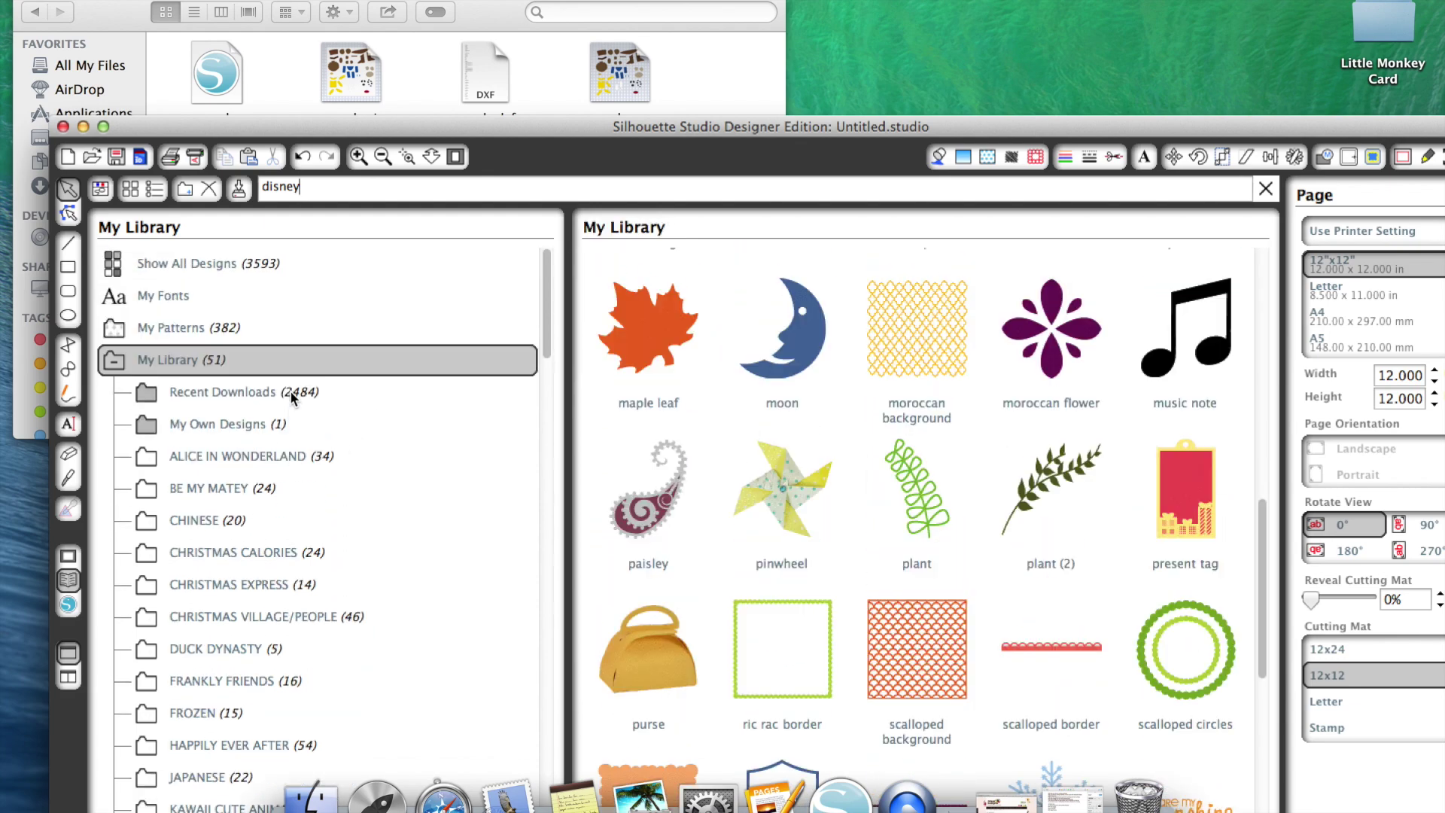
left_click(260, 423)
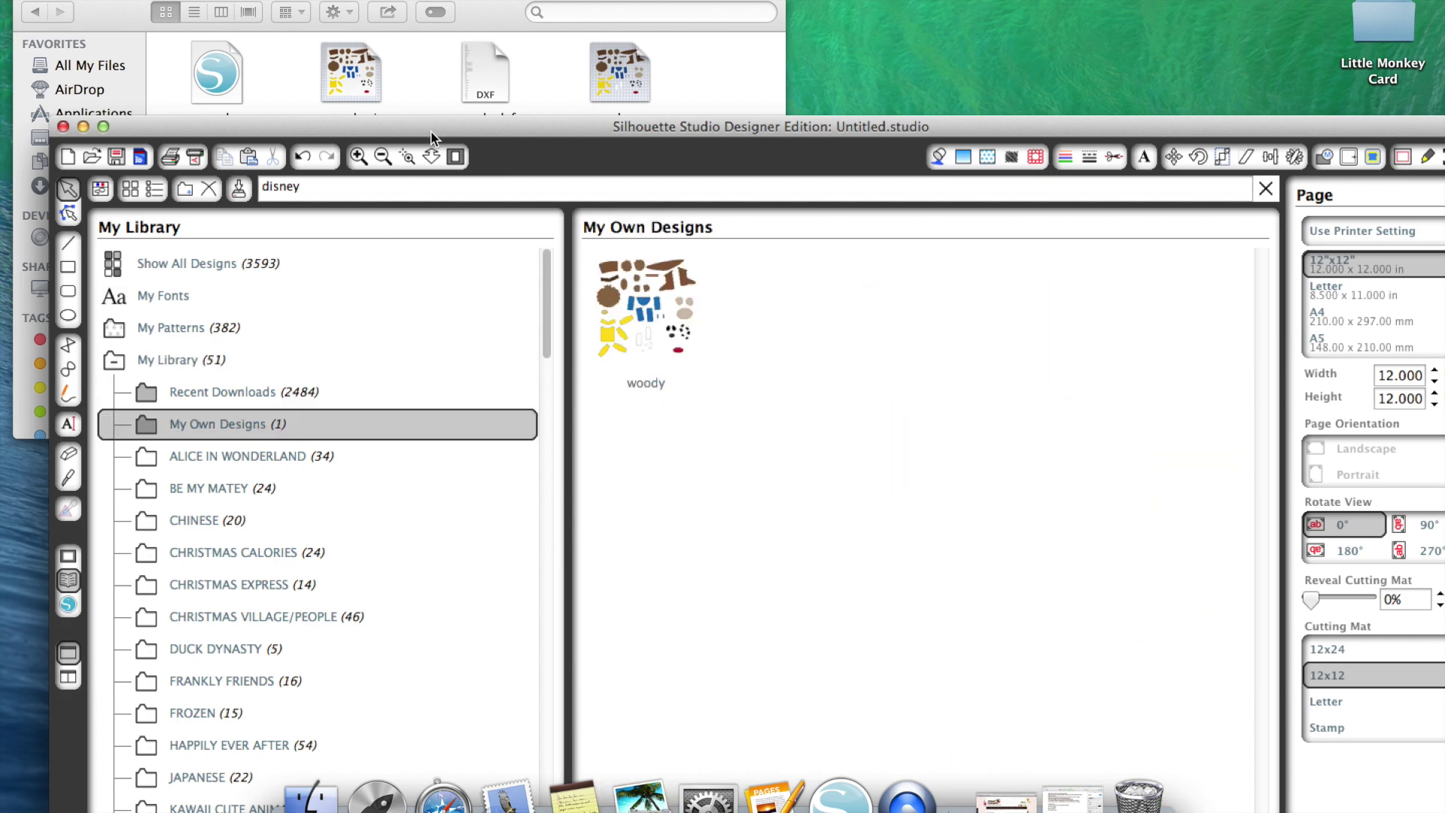
Move the window back up, transfer woody from My Own Designs to the TOY STORY folder, and view that folder
left_click_drag(436, 134, 385, 24)
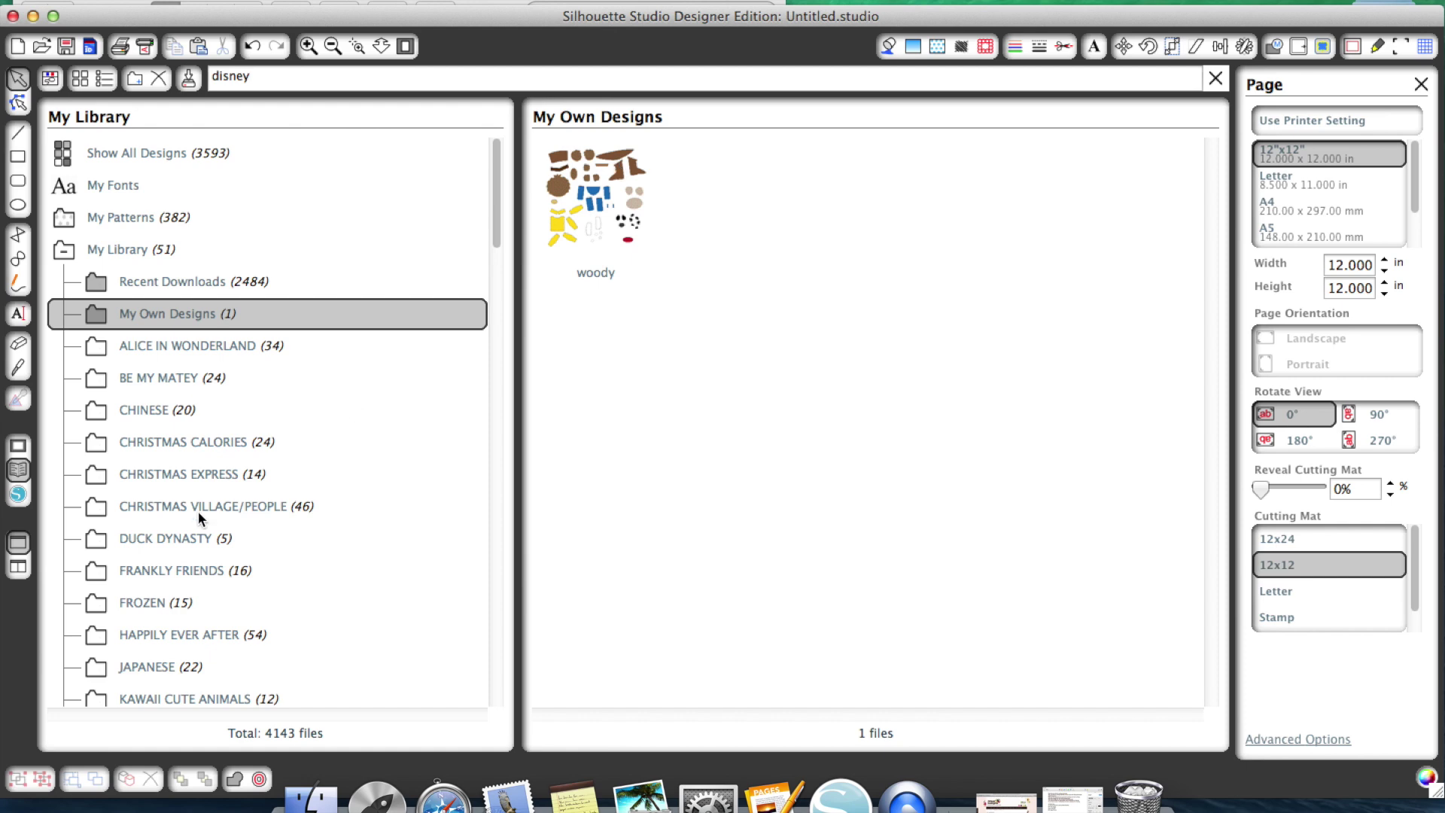
scroll(197, 511, "down", 8)
left_click_drag(635, 202, 246, 462)
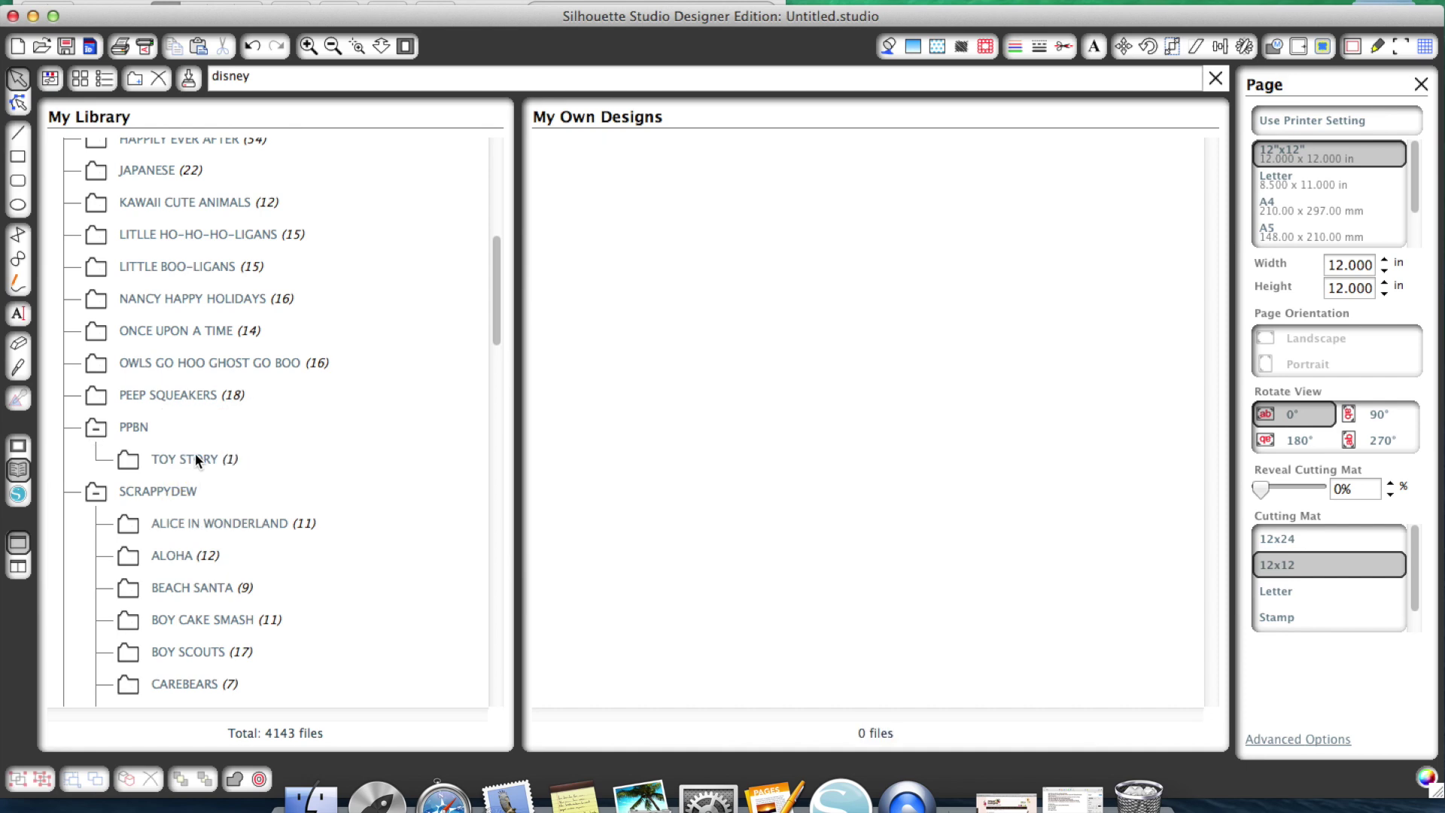
left_click(178, 460)
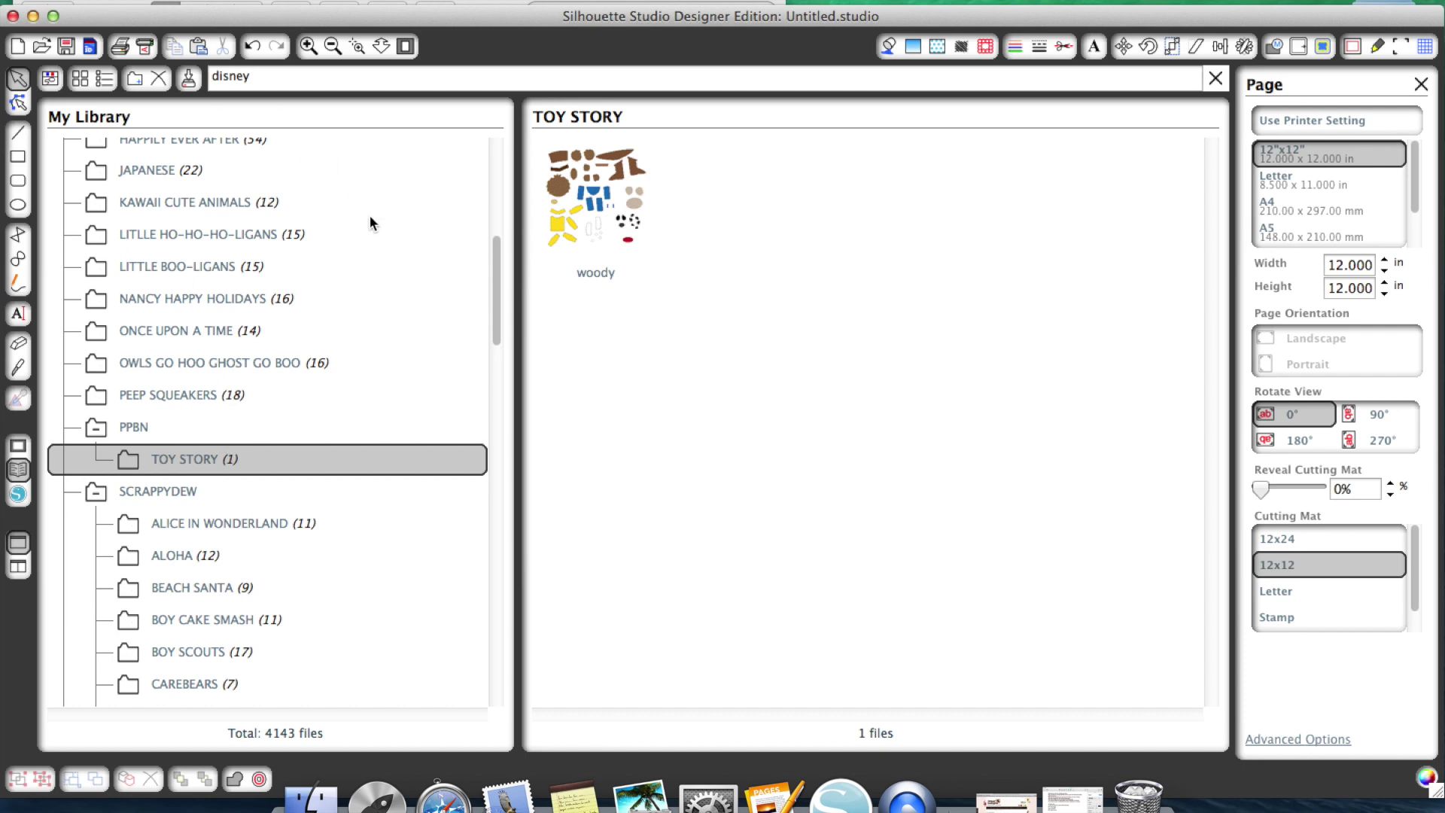
Compare the contents of My Own Designs and the TOY STORY folder to verify where woody is stored
scroll(369, 218, "up", 10)
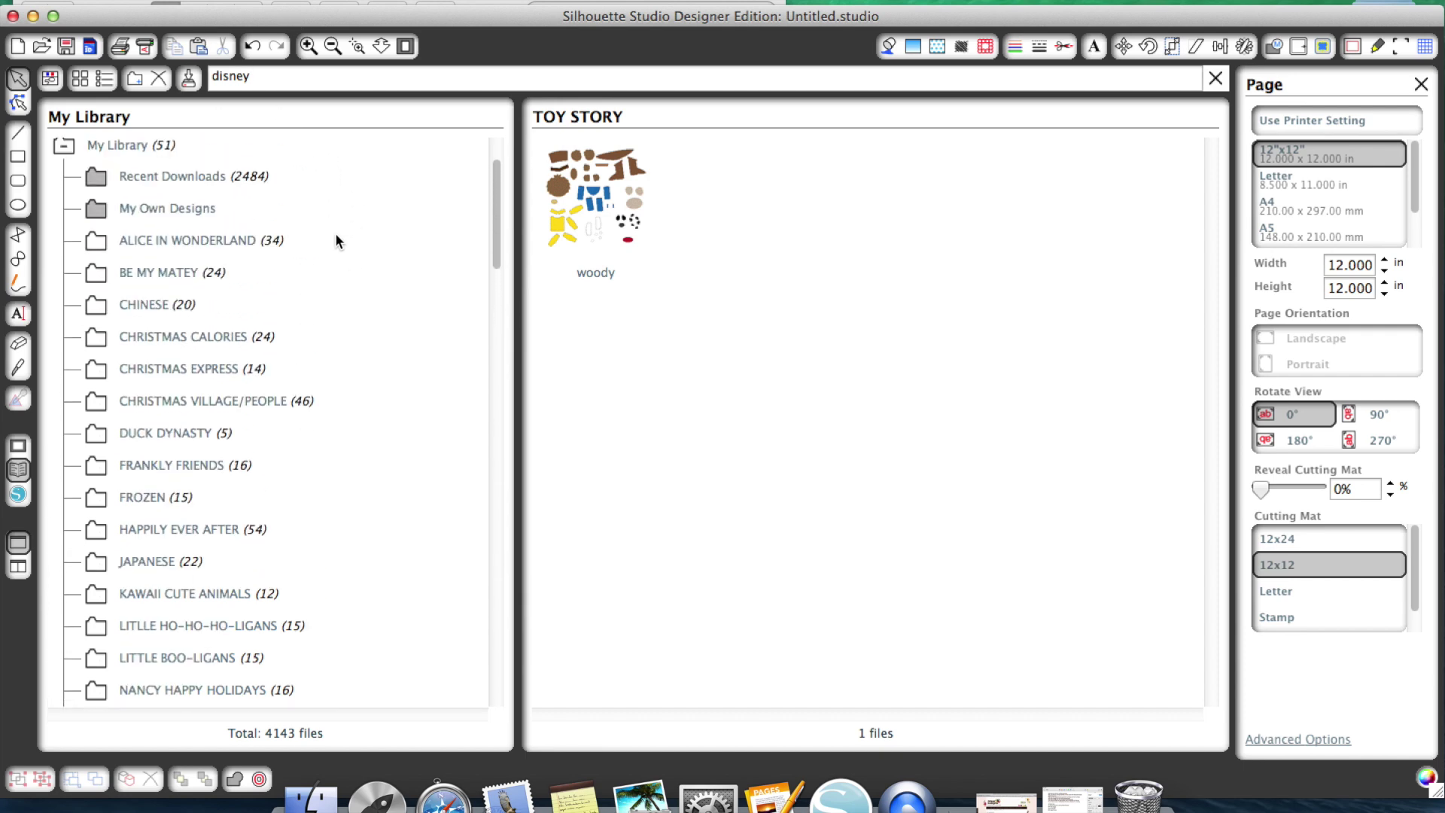
left_click(188, 208)
scroll(187, 205, "down", 2)
scroll(187, 204, "up", 3)
scroll(186, 205, "down", 10)
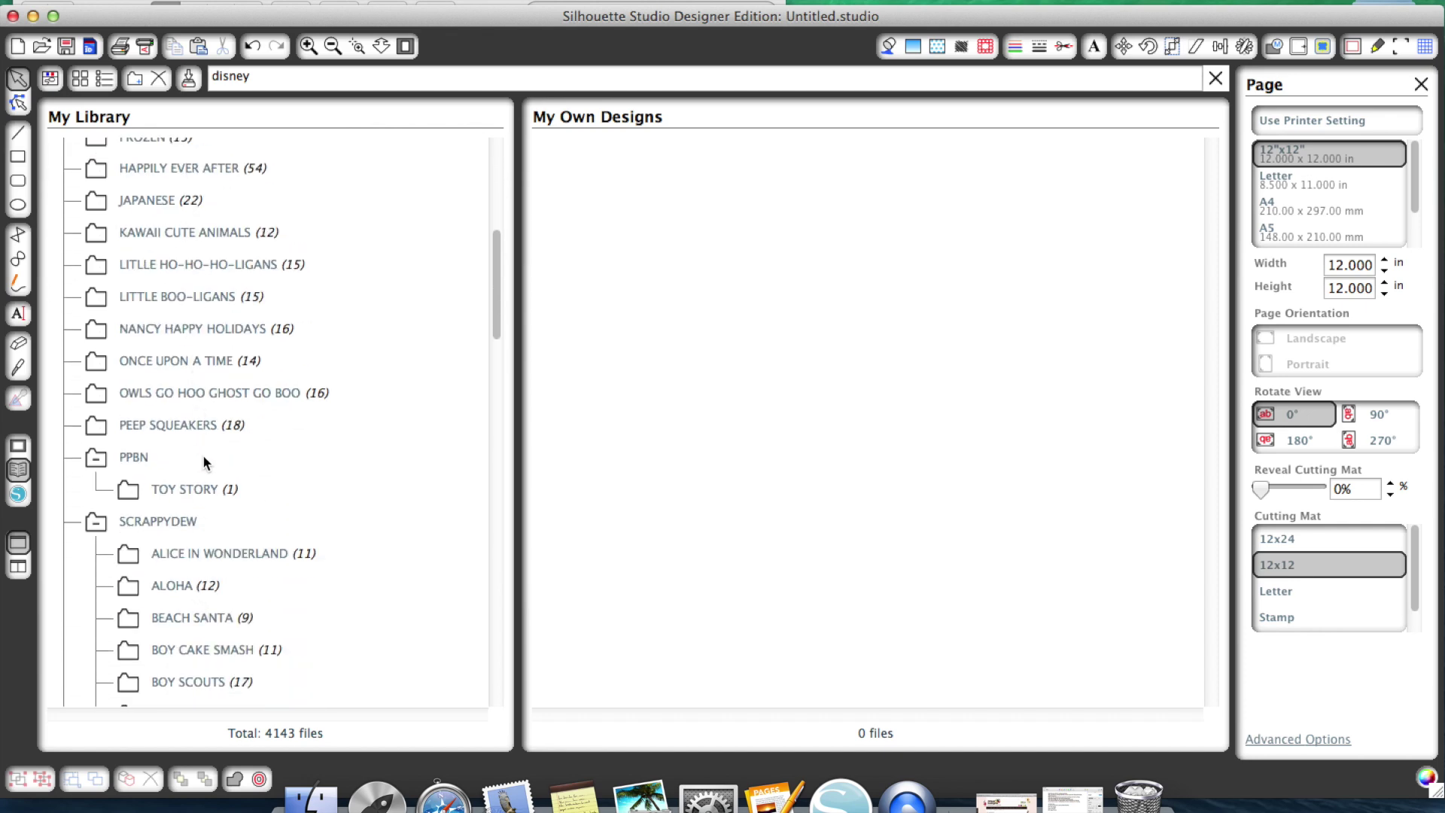
left_click(208, 499)
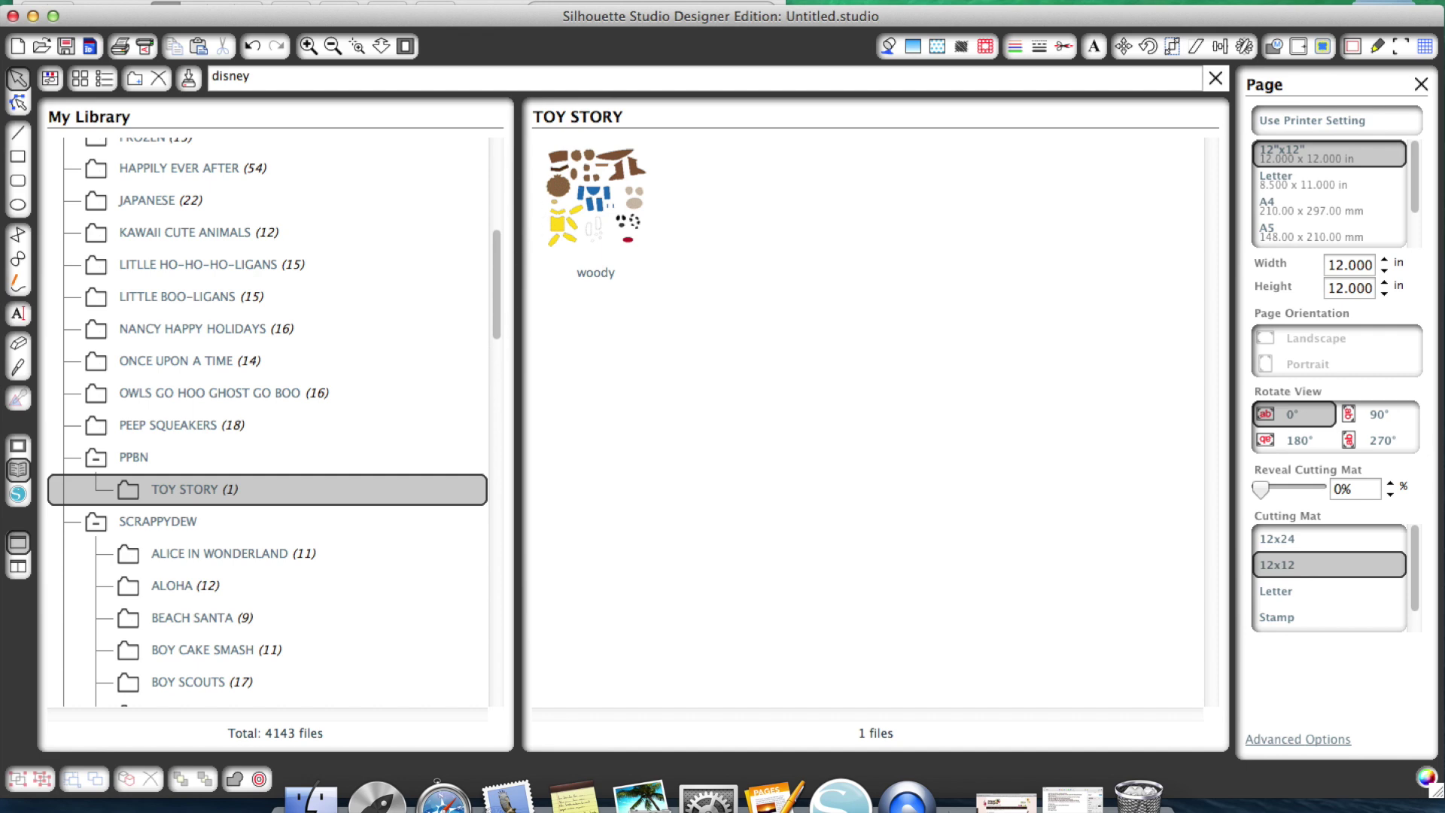
Choose Alien.svg from the alien folder of You've Got a Friend in Me for import into the library
left_click(207, 0)
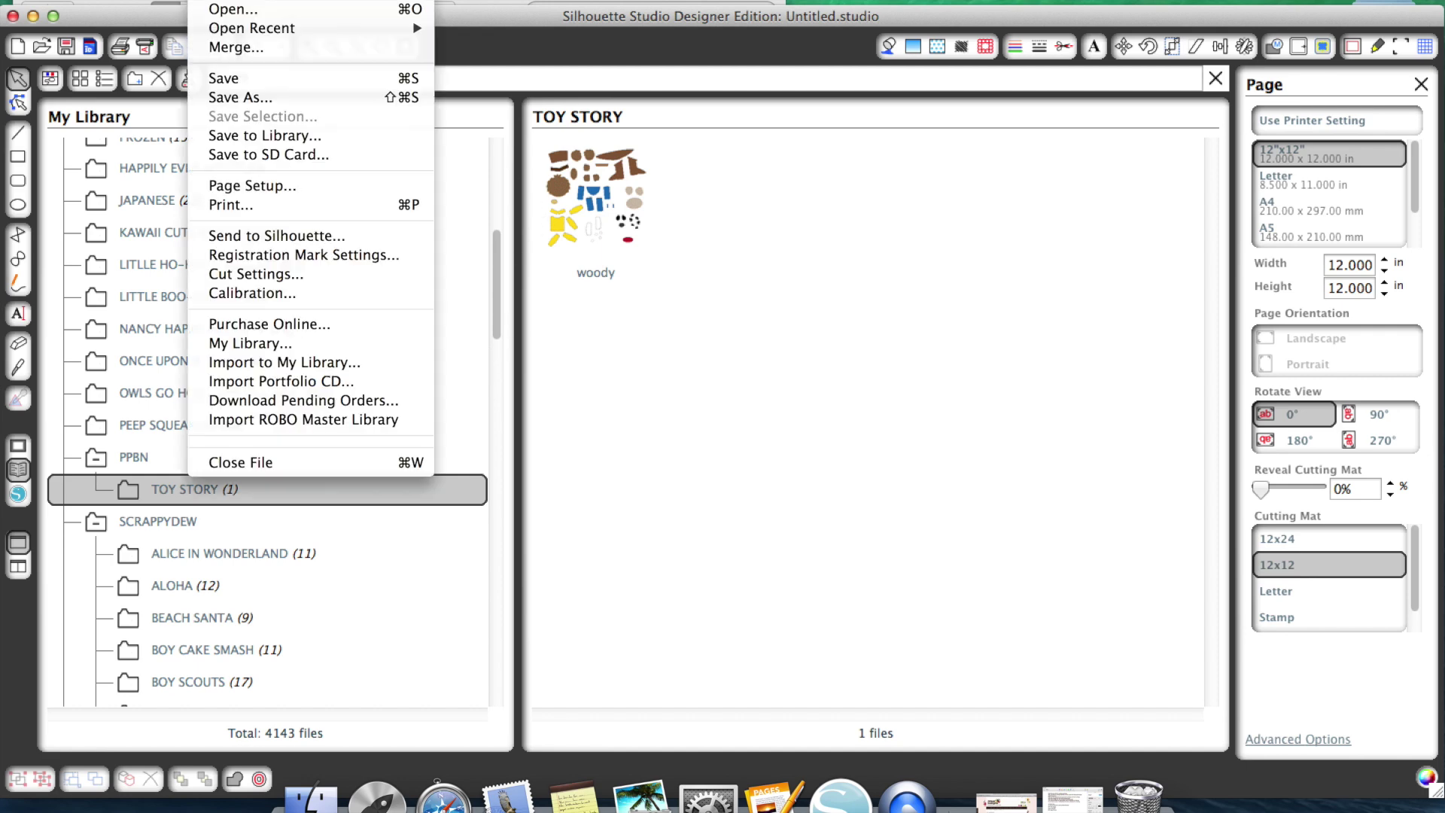
left_click(255, 363)
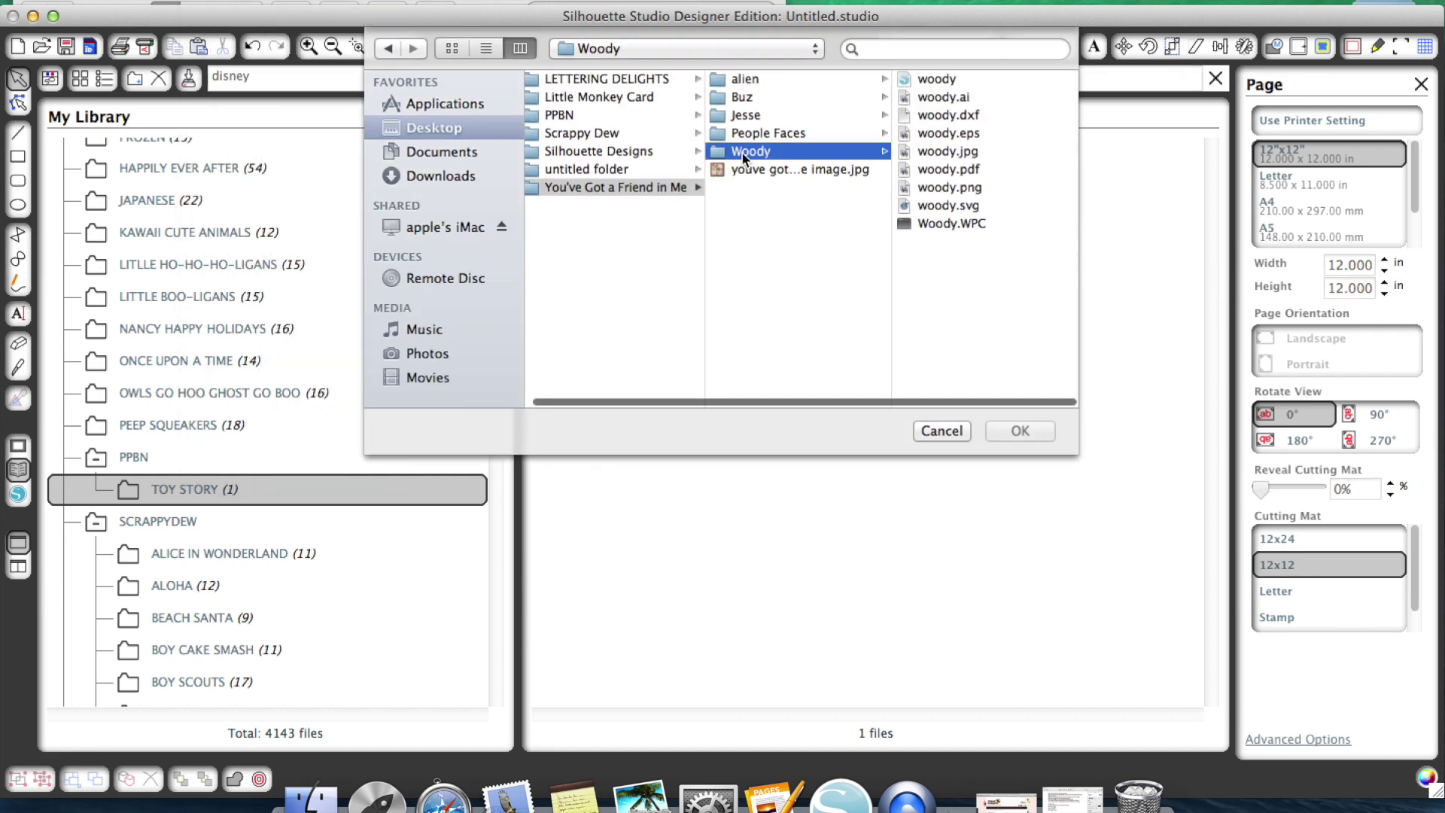
left_click(745, 80)
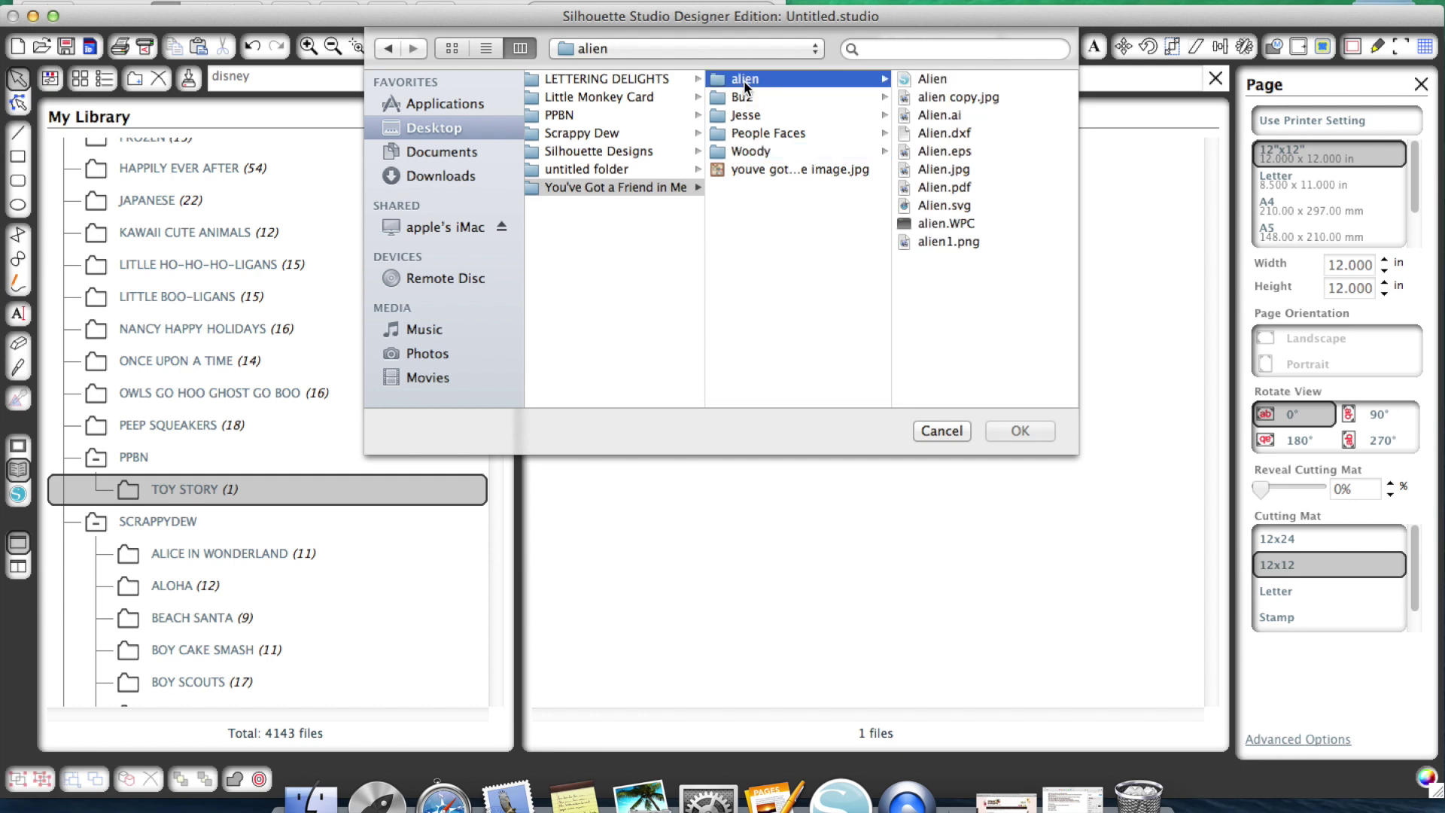
left_click(946, 206)
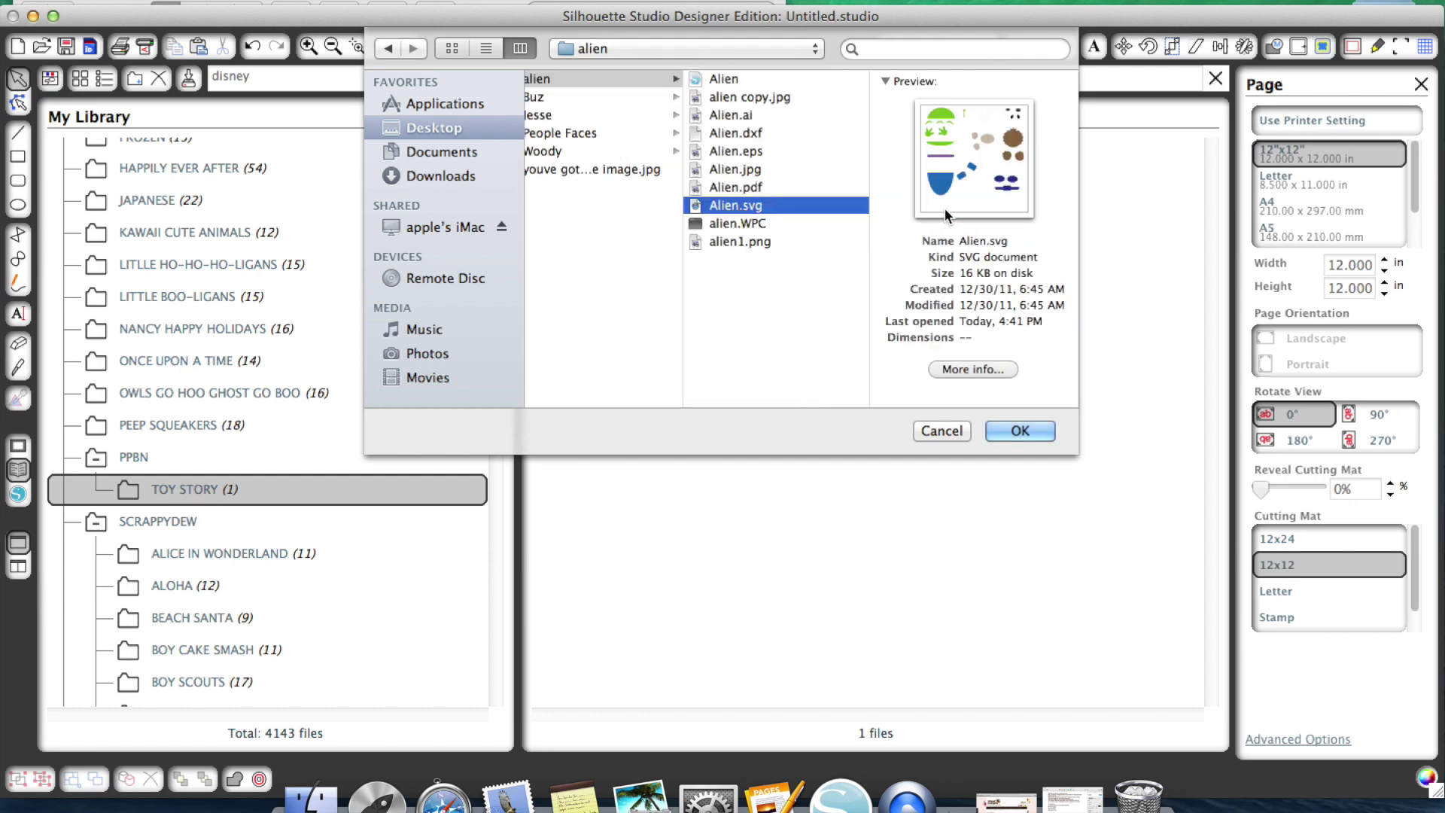
left_click(1019, 432)
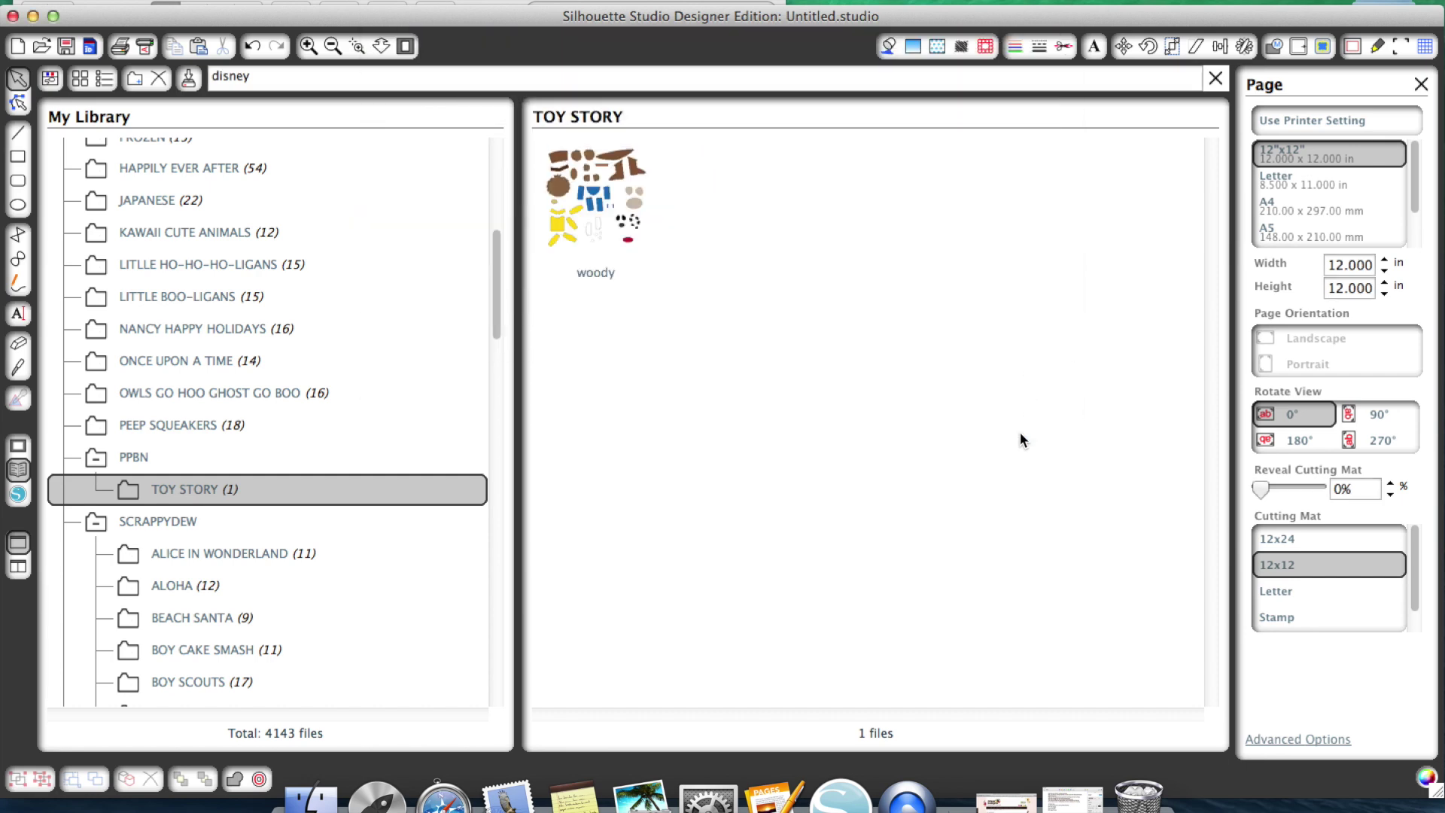
Give the Alien SVG design the keywords alien, toy story, disney and complete its import
key("BackSpace")
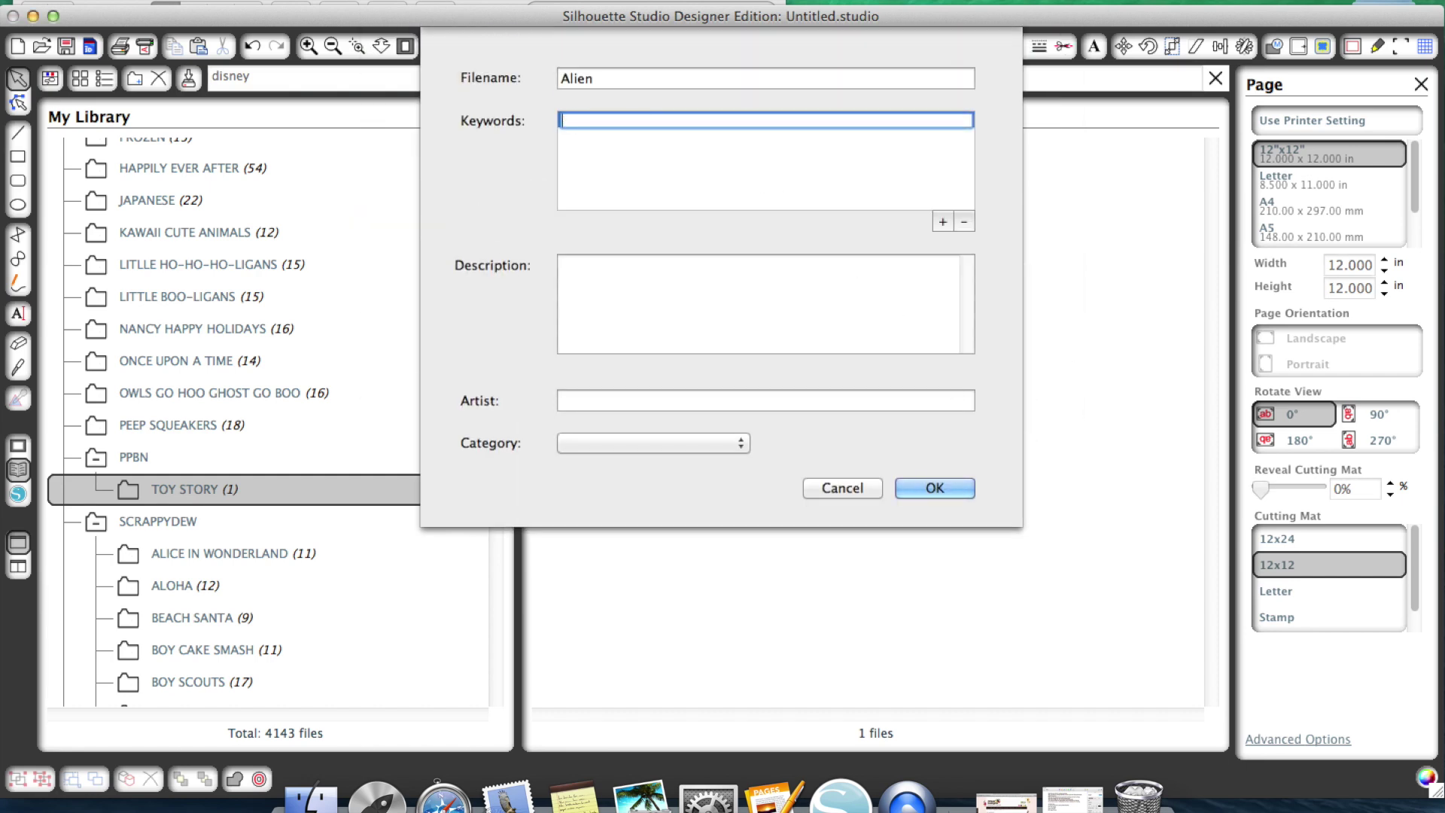
type("alien, toy story, disney")
left_click(929, 493)
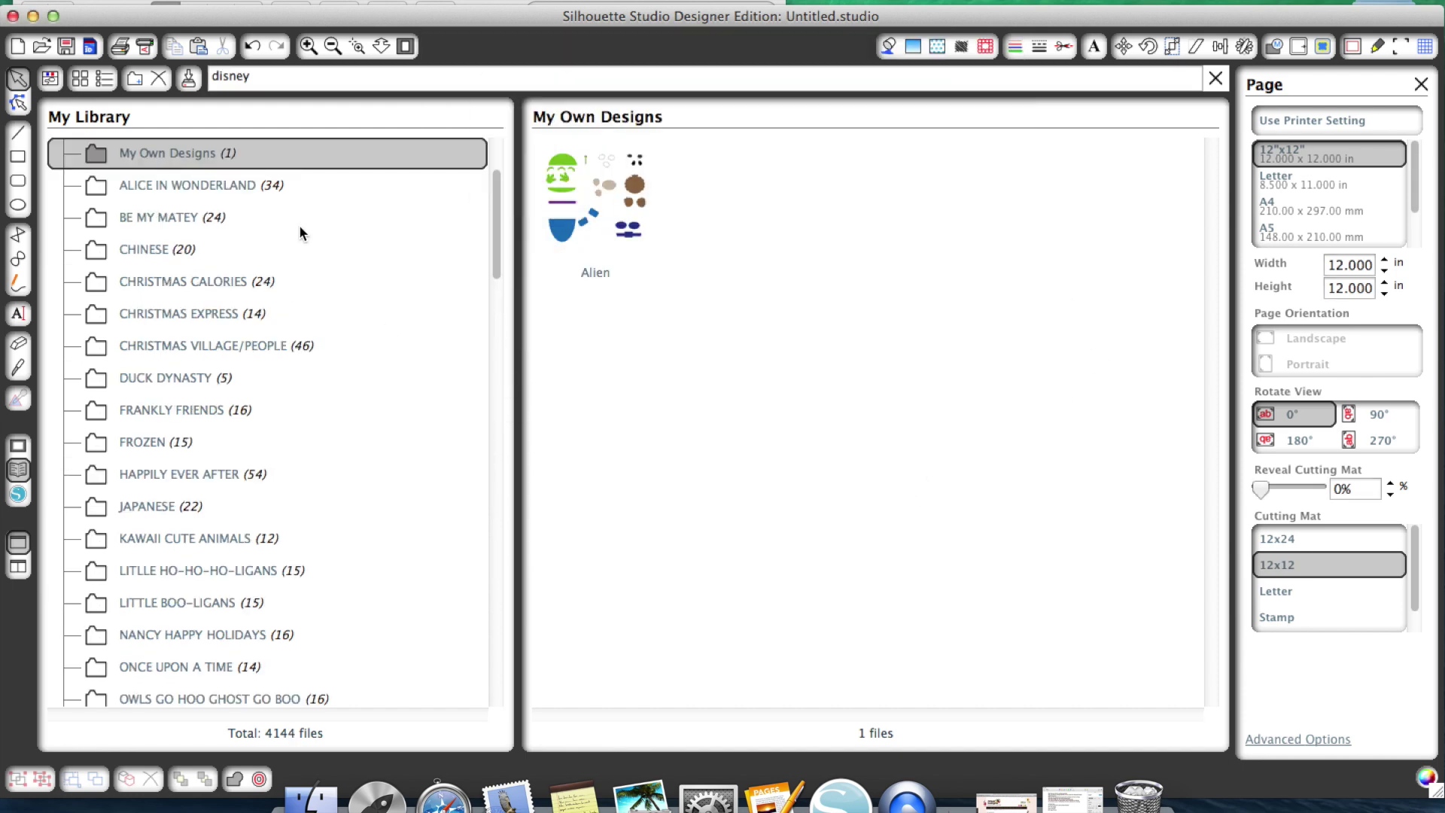
Move the Alien design from My Own Designs into the TOY STORY folder under PPBN, and open that folder
scroll(299, 232, "up", 2)
scroll(203, 339, "down", 10)
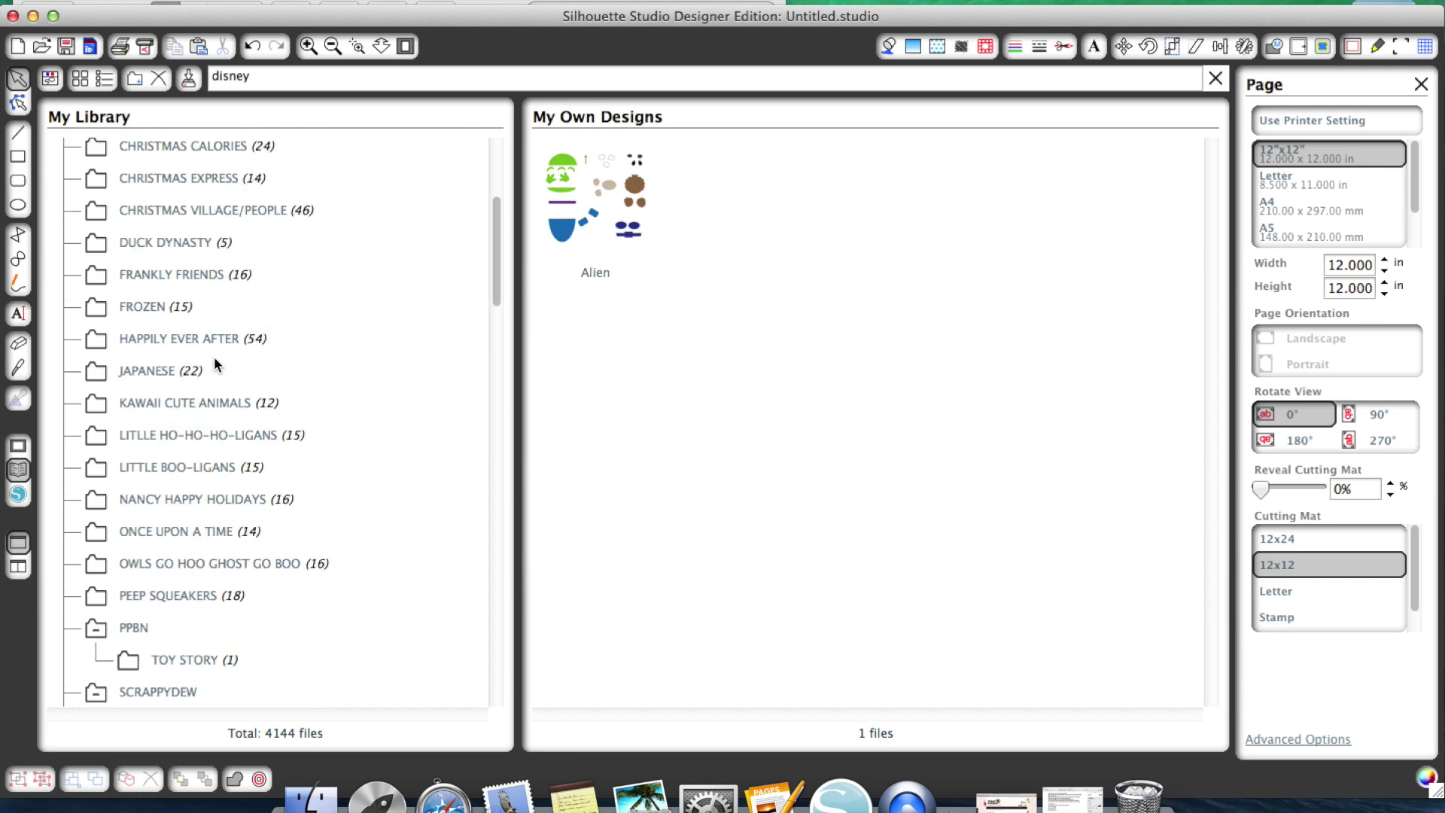
left_click_drag(595, 215, 229, 430)
left_click(199, 420)
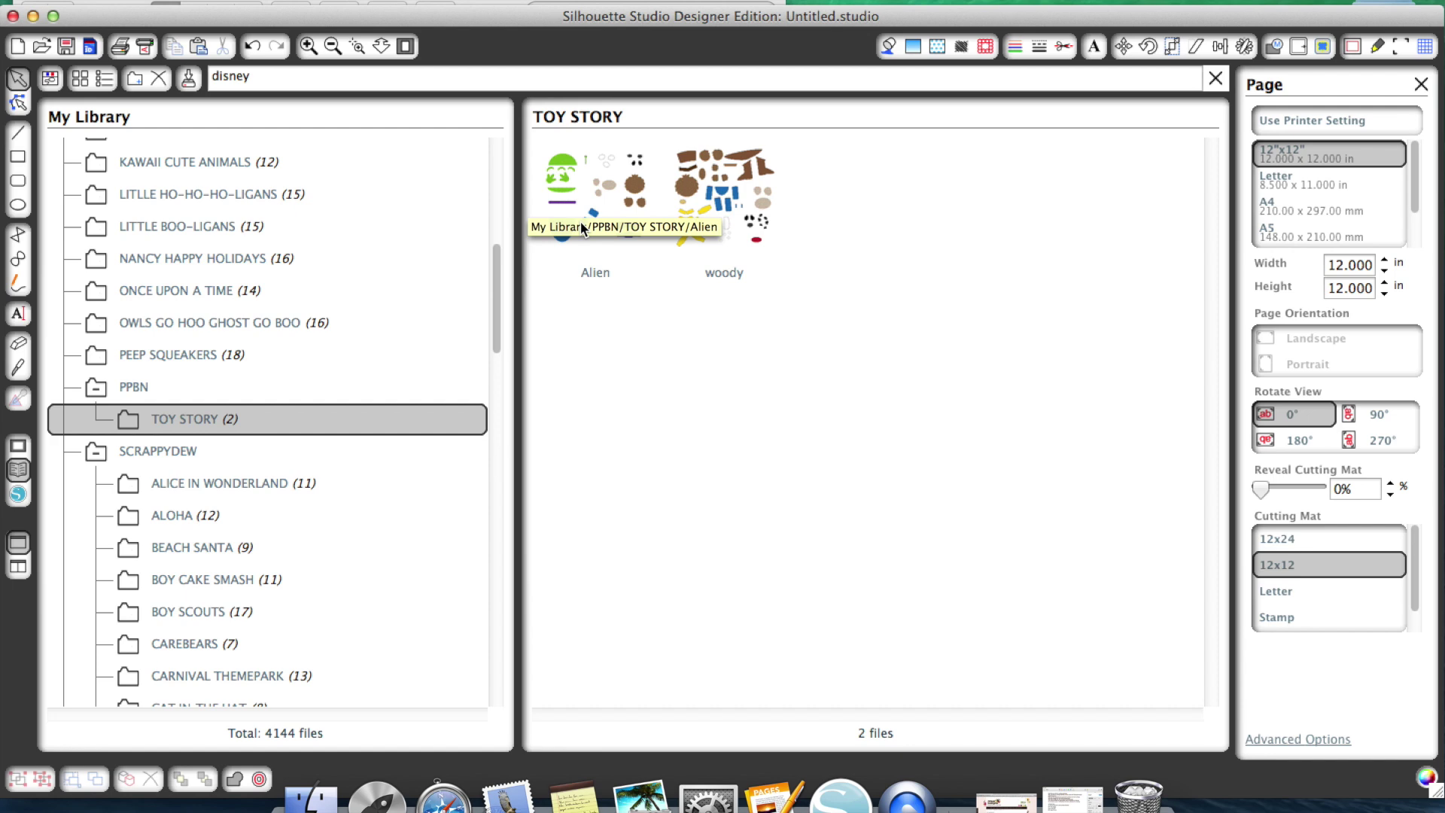
Switch to Finder to look over the woody file formats and return to the TOY STORY library folder
left_click(496, 1)
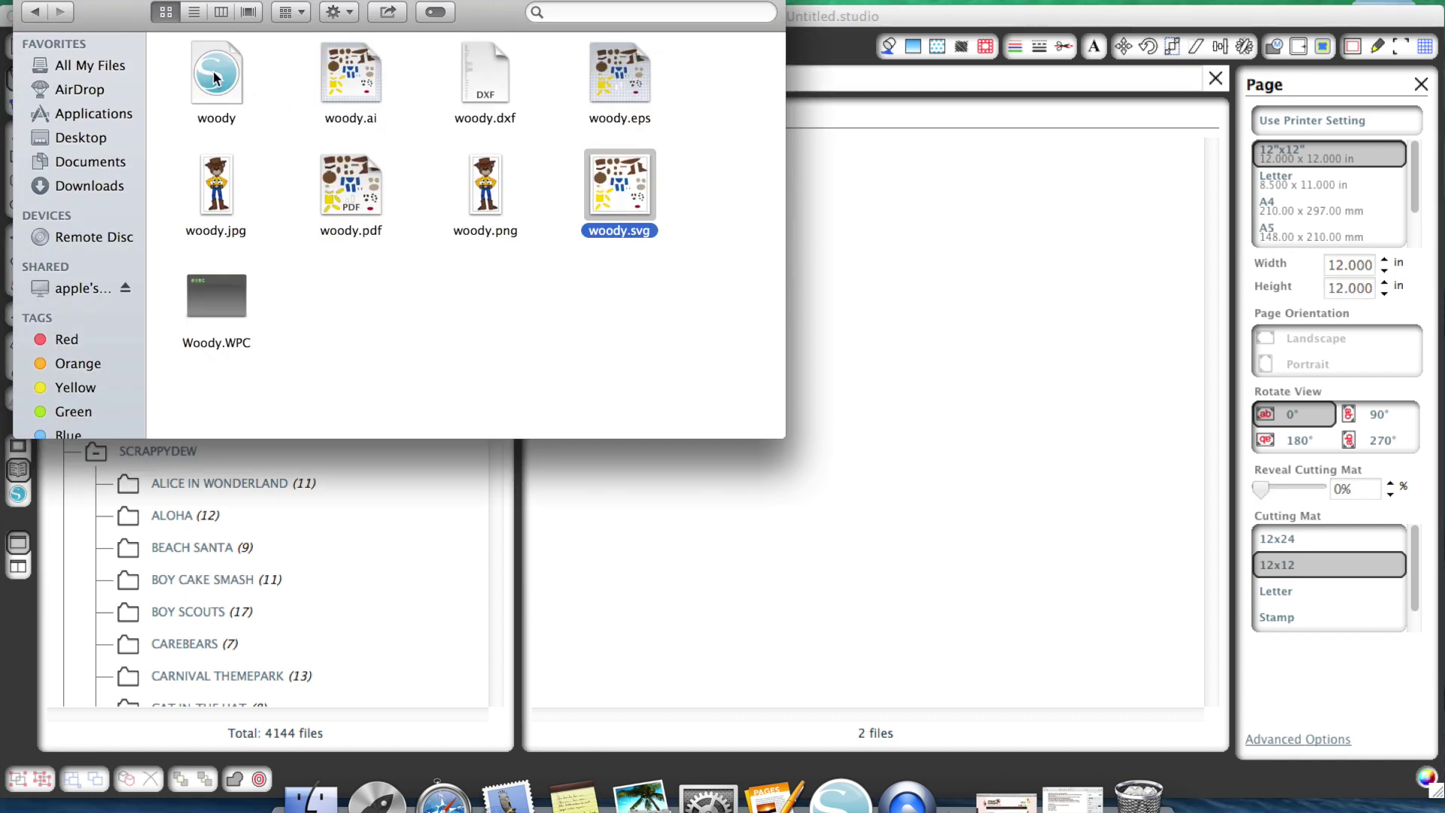
left_click(933, 21)
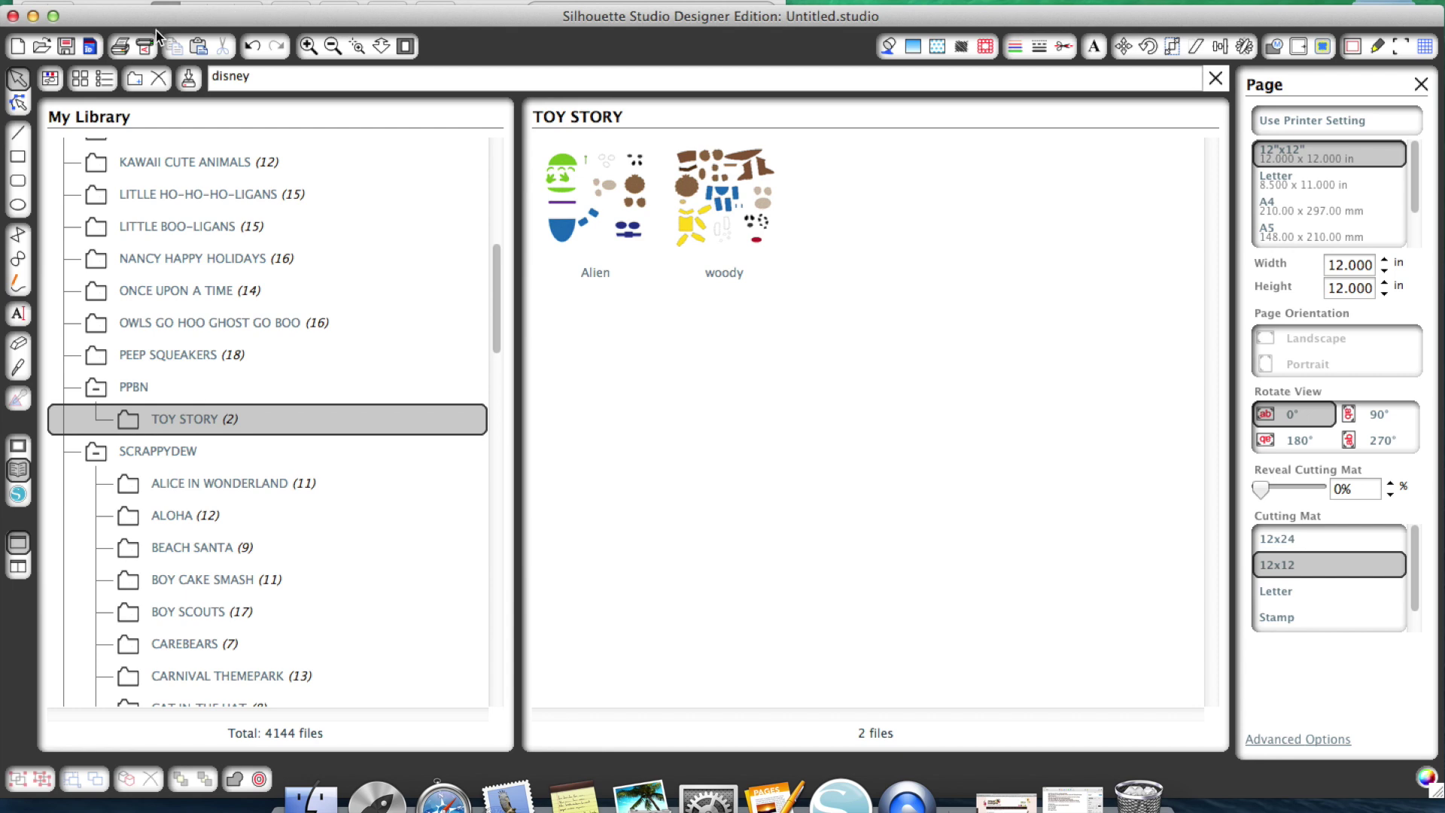
left_click(179, 3)
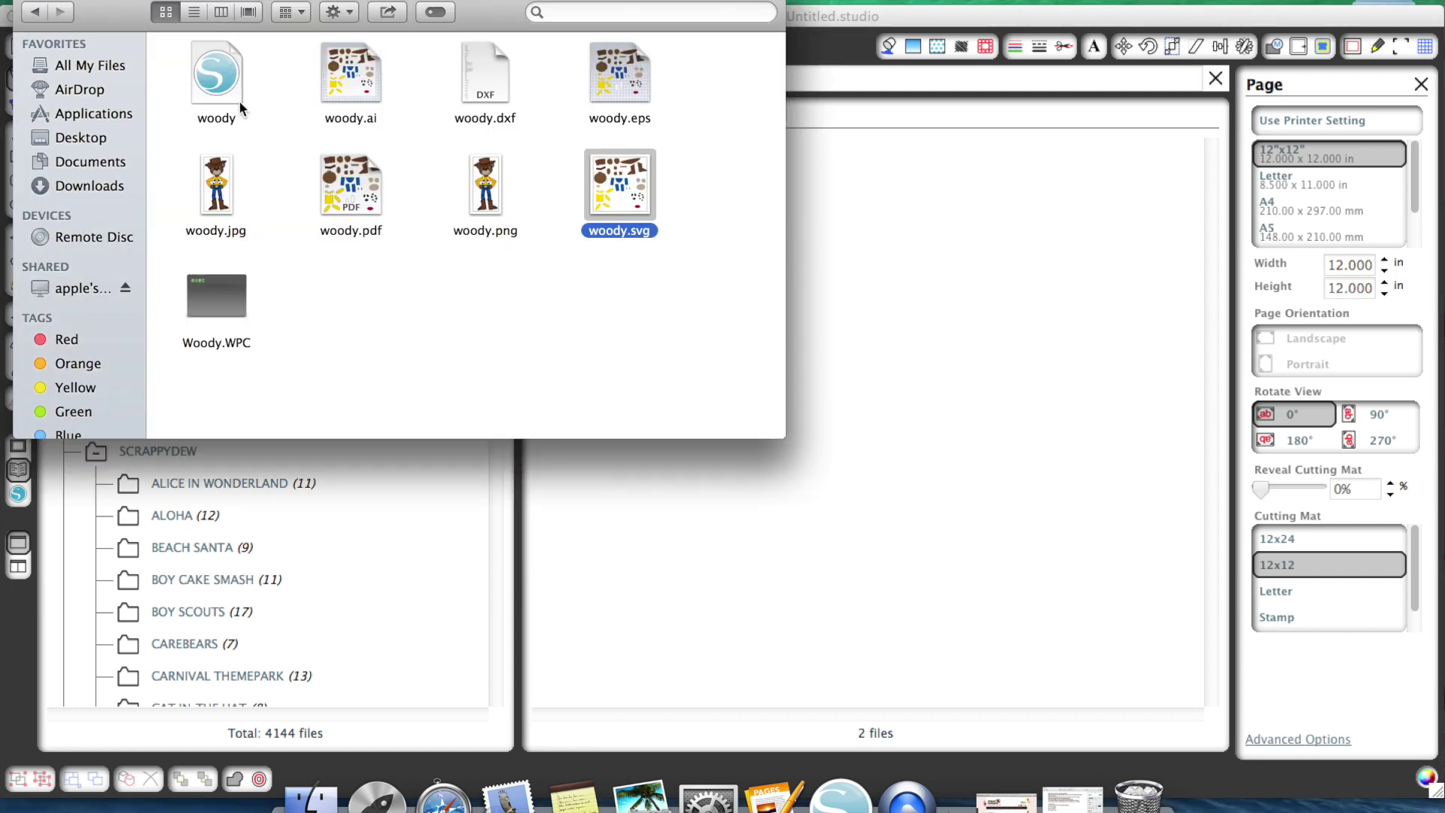
left_click(817, 23)
Copy the woody Silhouette file from Finder straight into the TOY STORY library folder, and delete the duplicate design it adds
key("super+Tab")
left_click(234, 98)
left_click_drag(235, 98, 1050, 286)
left_click(941, 8)
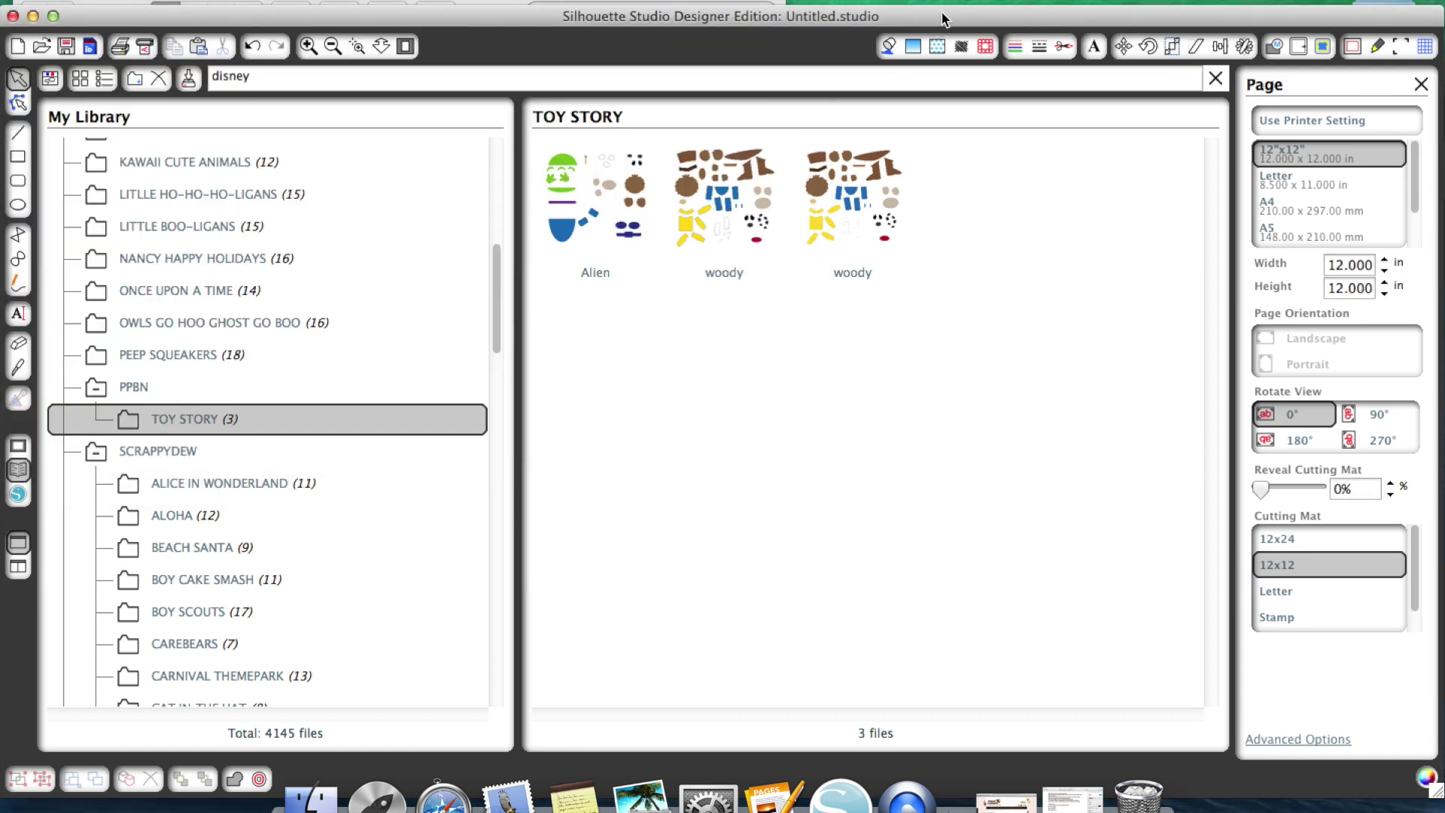
left_click(846, 210)
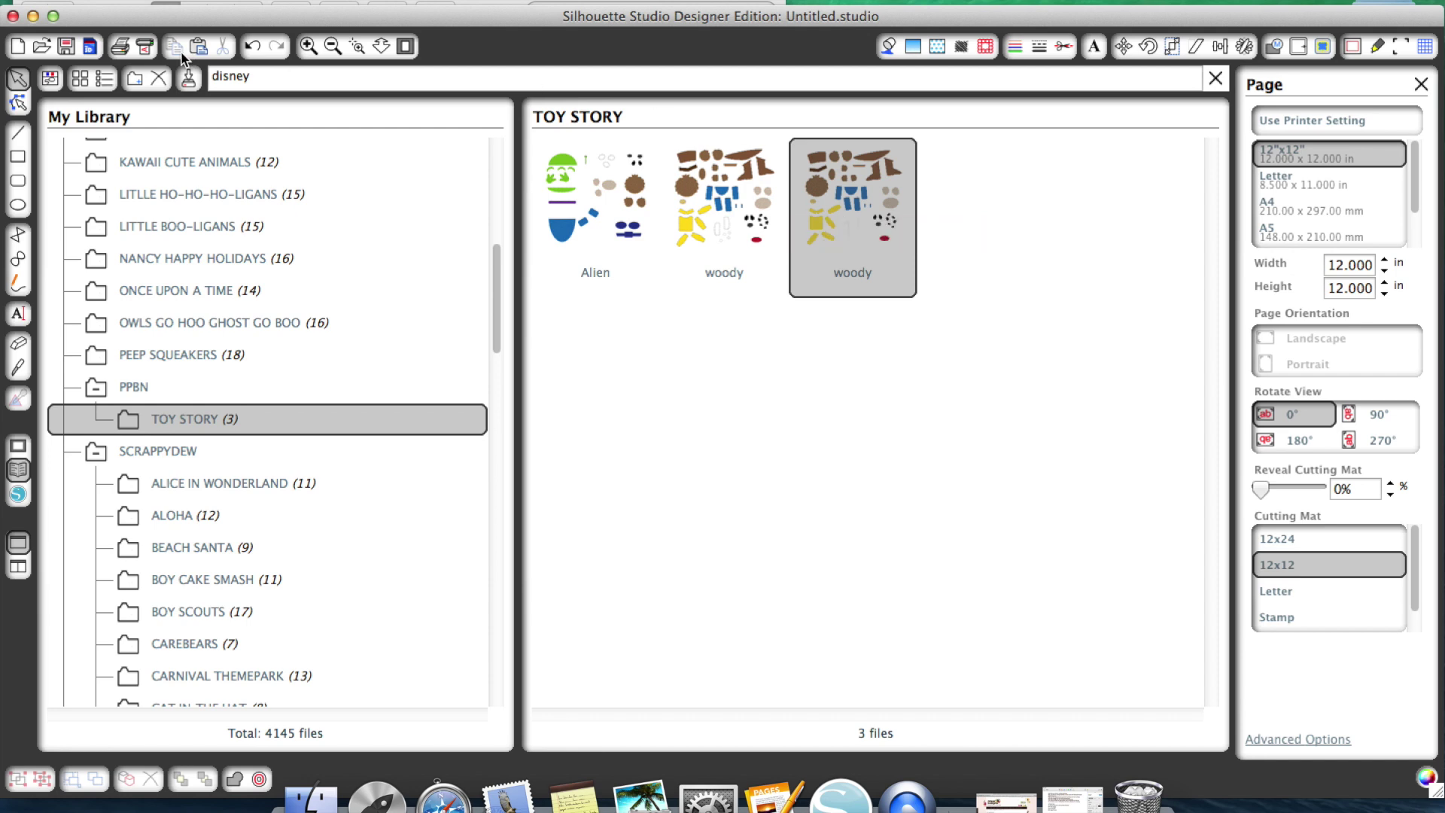
left_click(159, 78)
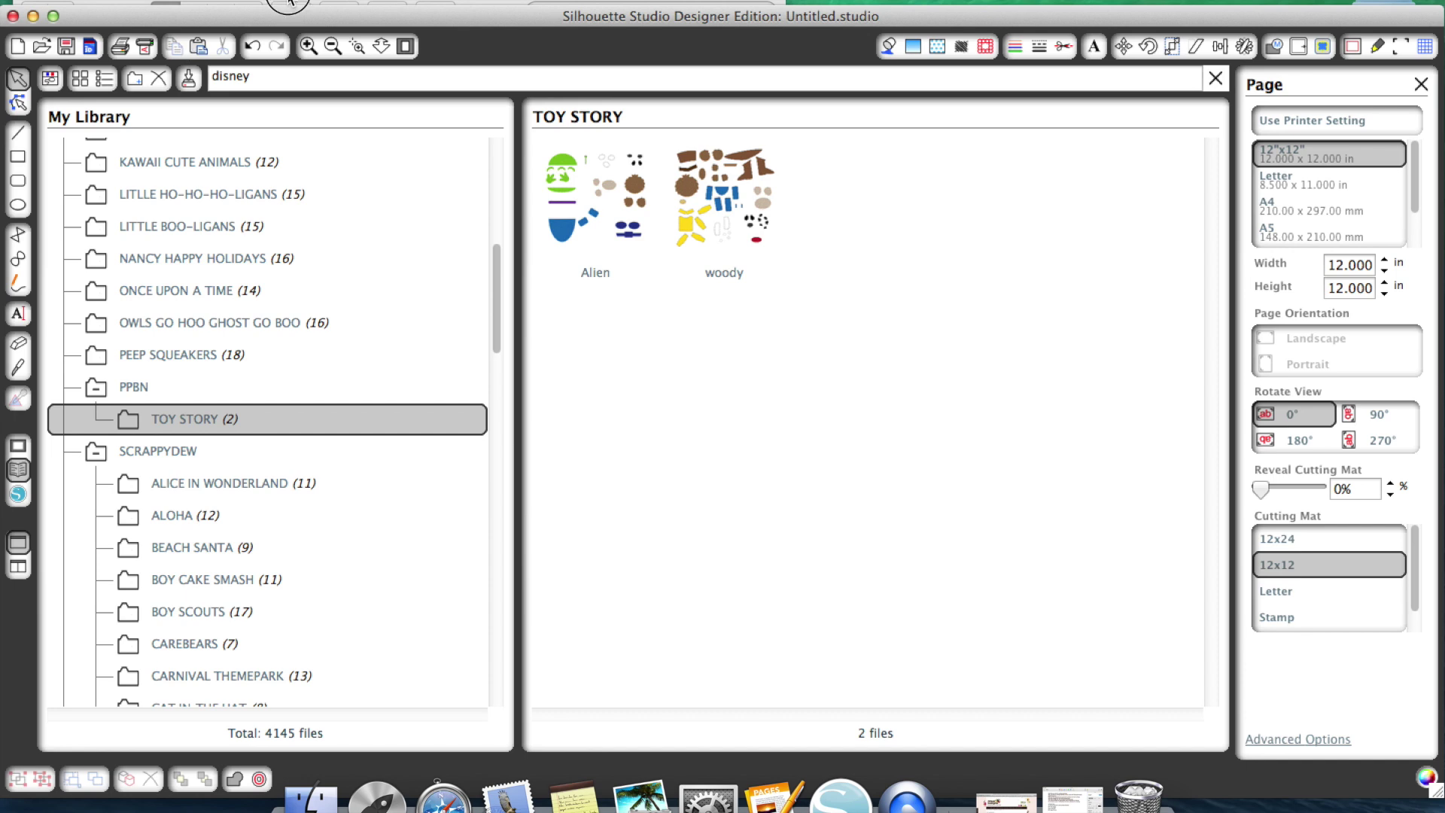
Repeat the direct transfer of the woody Silhouette file from Finder into TOY STORY, and remove the extra copy again
key("super+Tab")
double_click(212, 76)
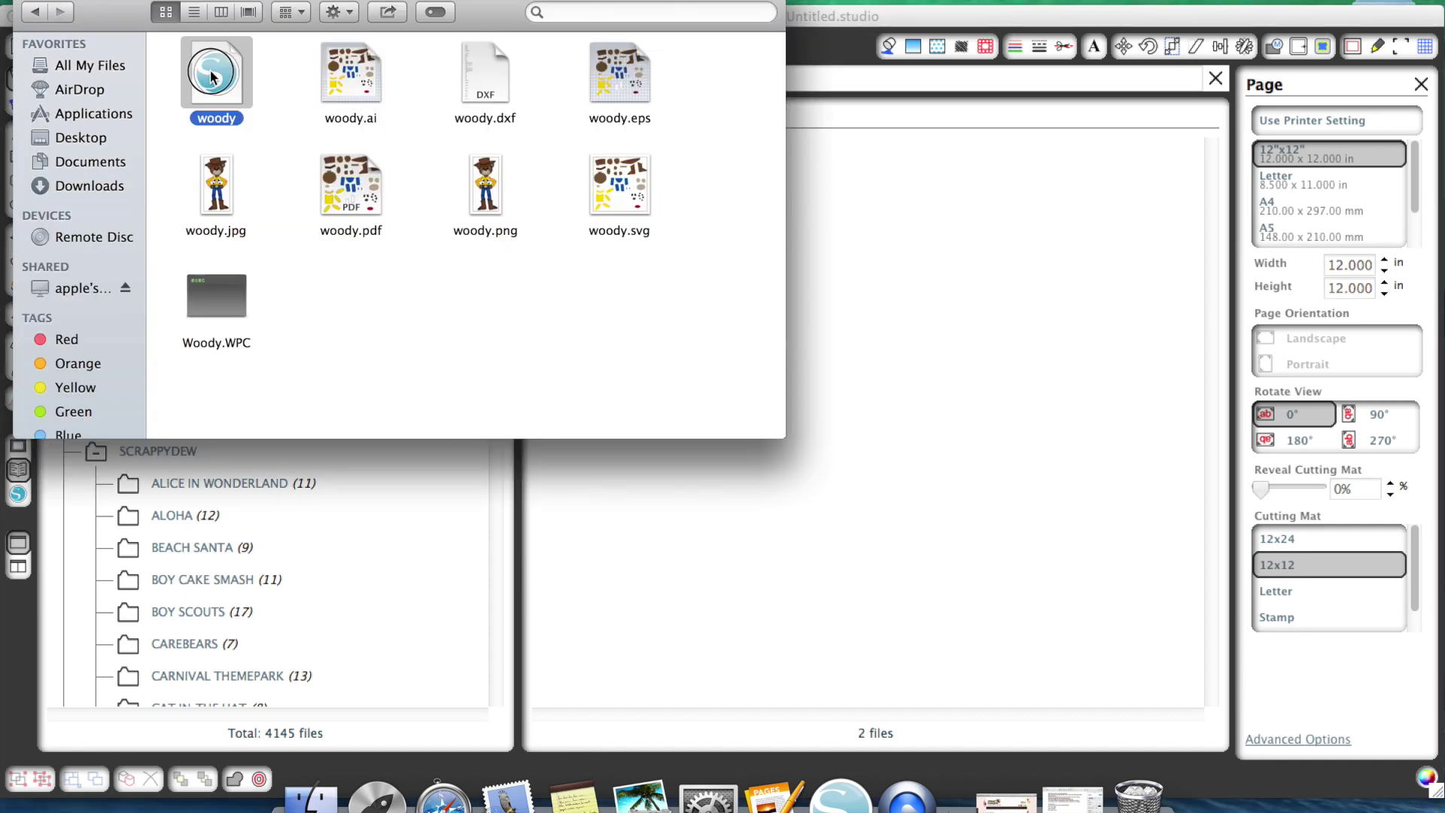
left_click_drag(212, 76, 938, 204)
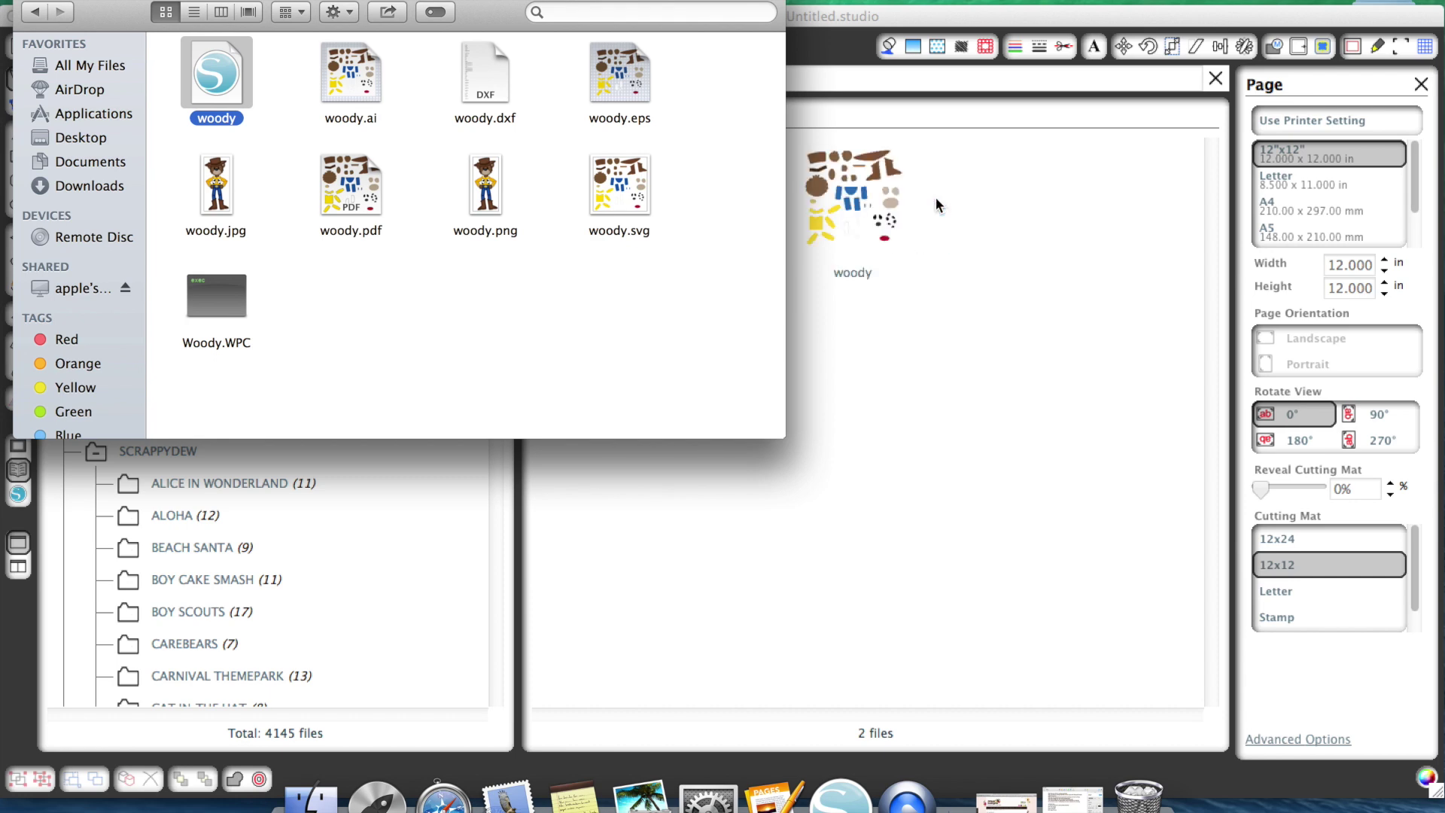
left_click(844, 222)
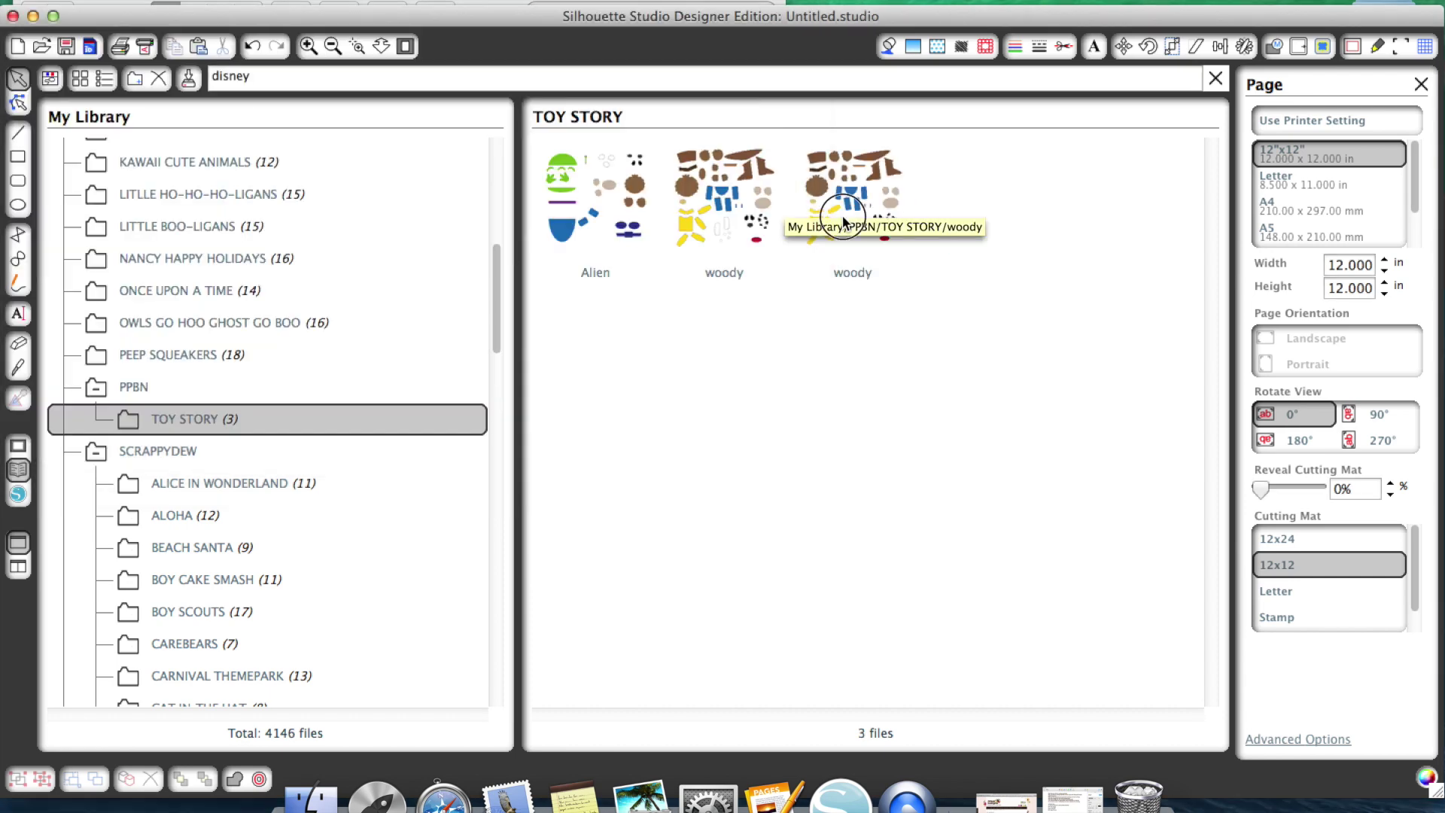
left_click(843, 220)
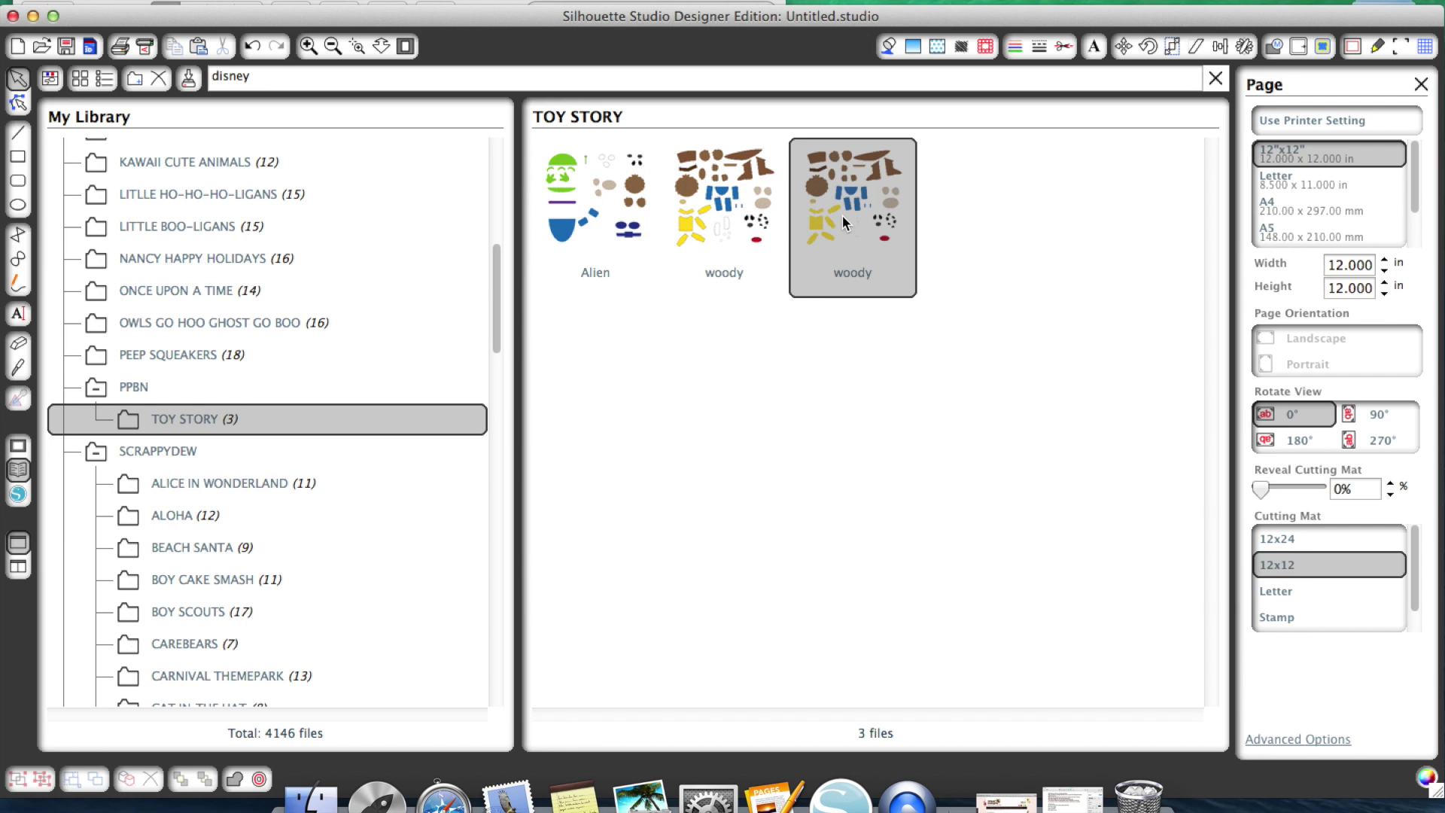
left_click(159, 77)
Point out woody.dxf among the woody files in Finder and switch back to Silhouette Studio
left_click(350, 2)
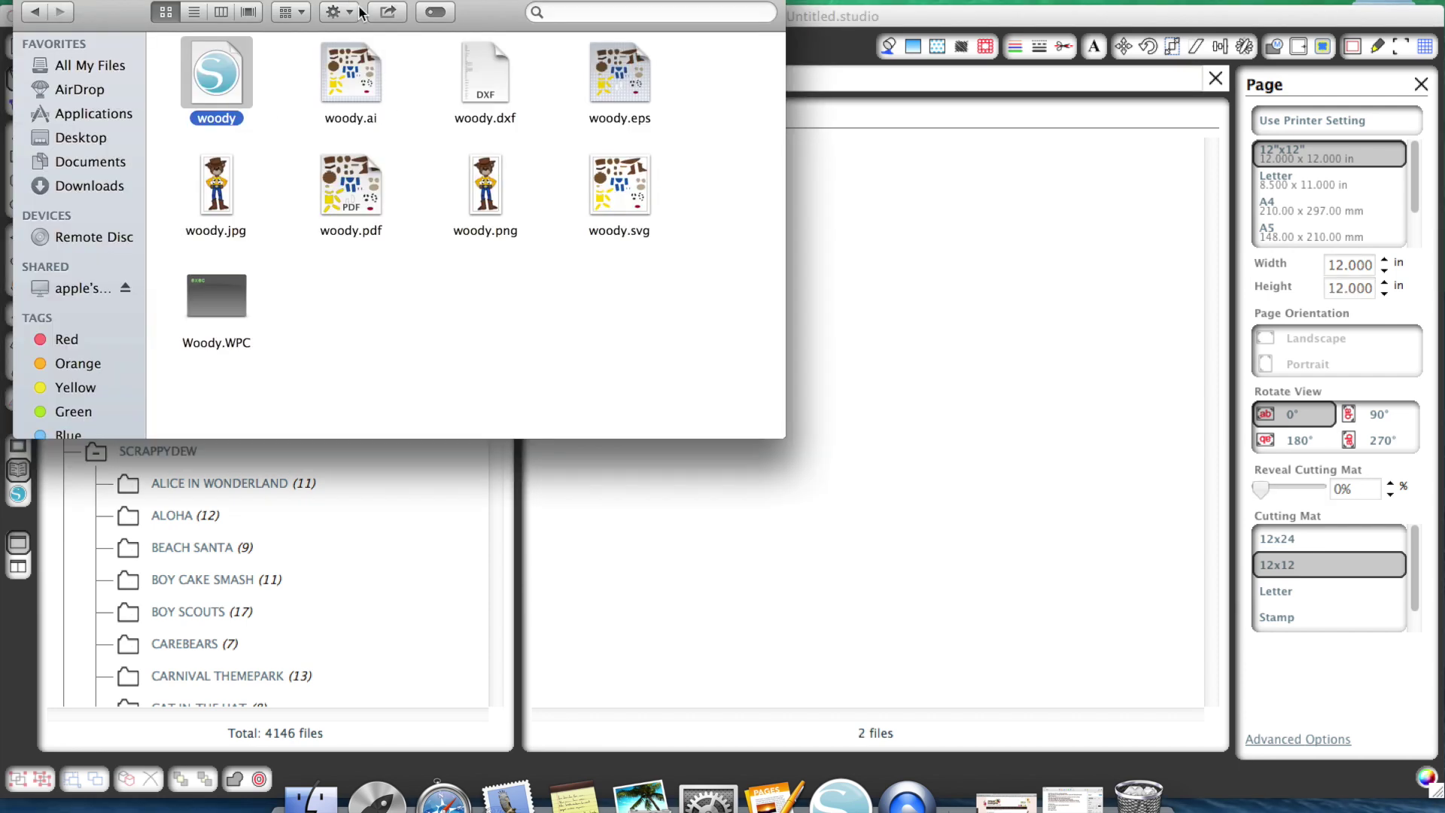
left_click(482, 91)
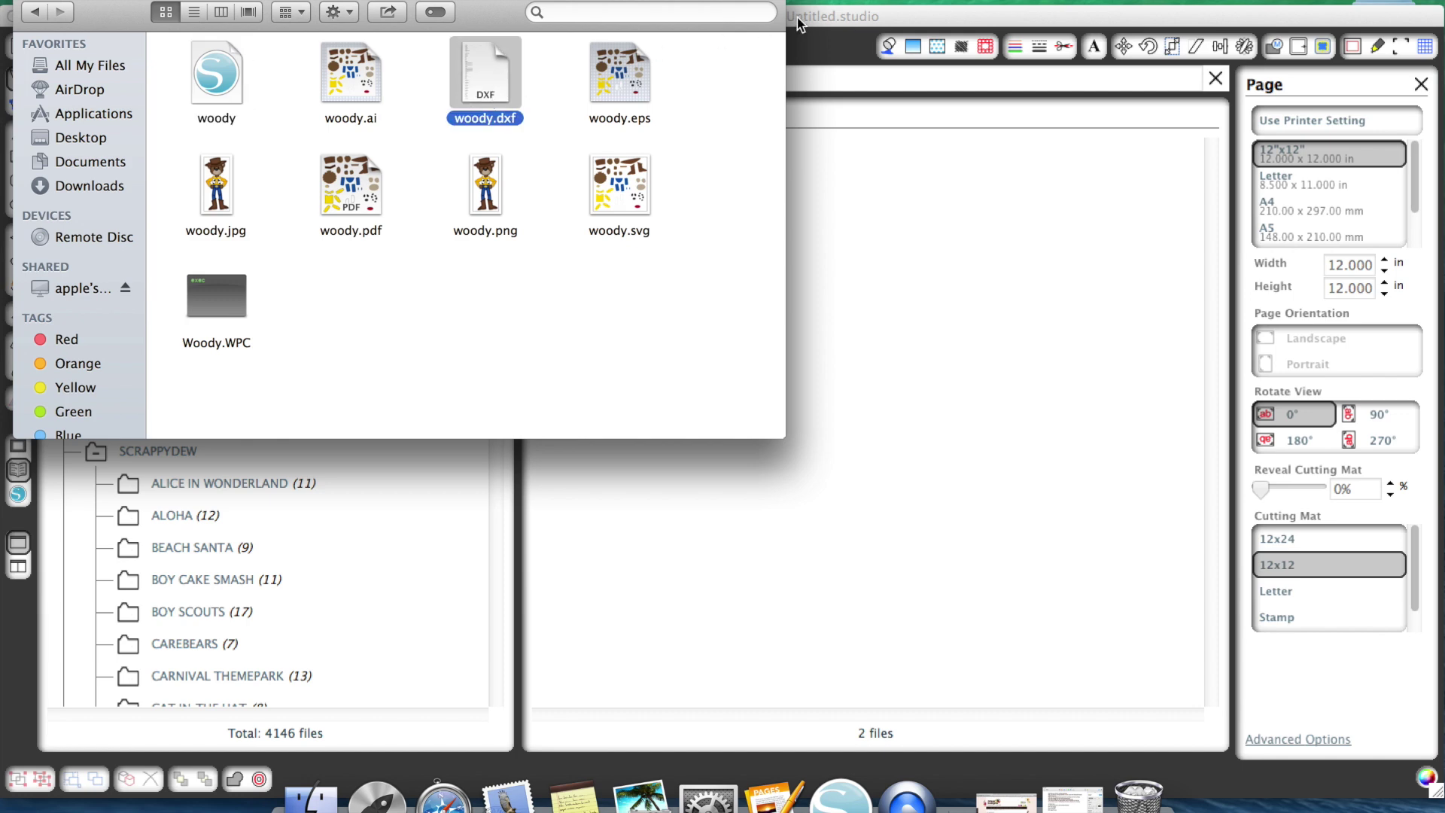
left_click(833, 17)
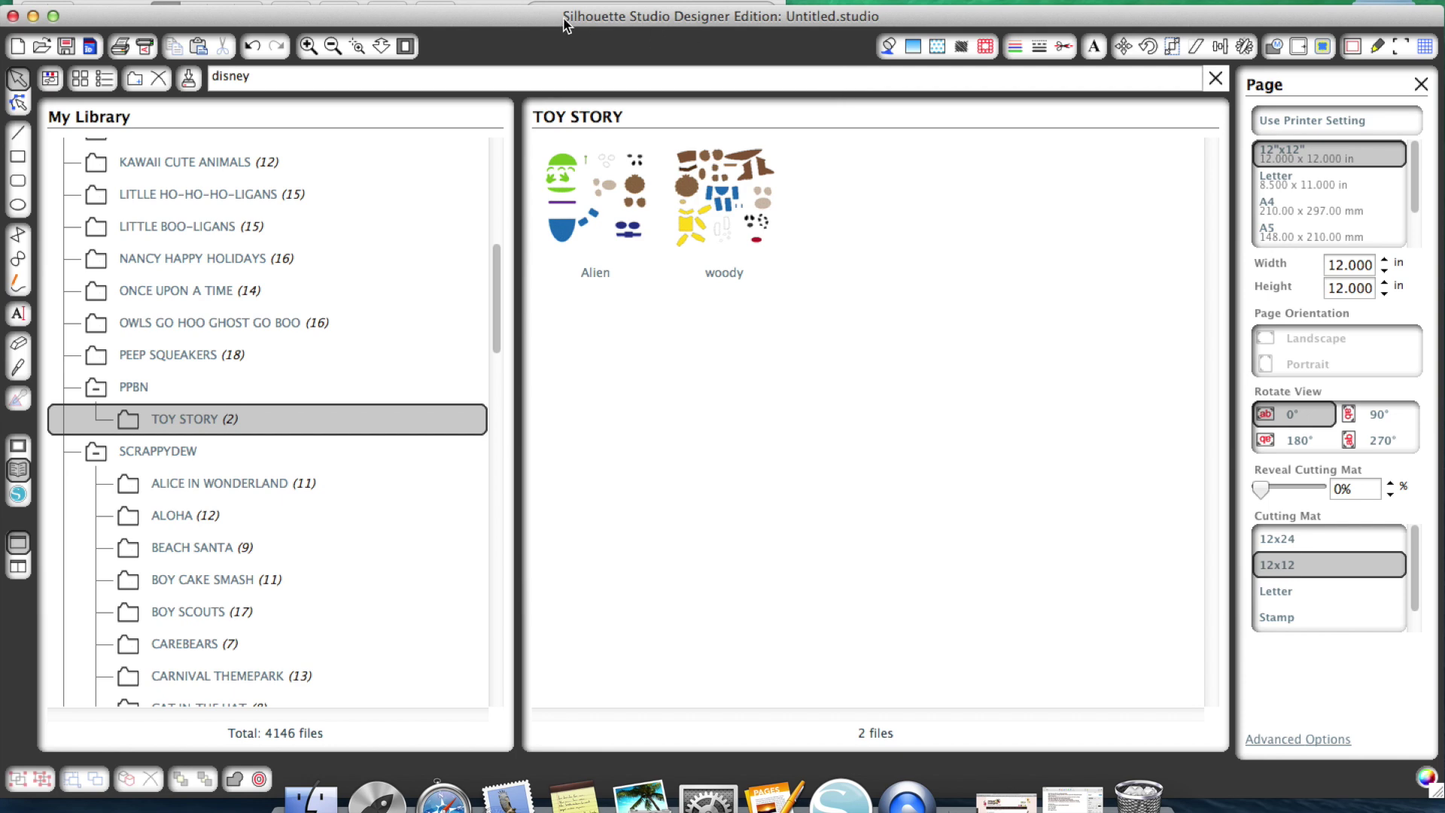
Move the Silhouette Studio window down and choose Alien.dxf from the alien folder for import into the library
left_click_drag(535, 18, 537, 133)
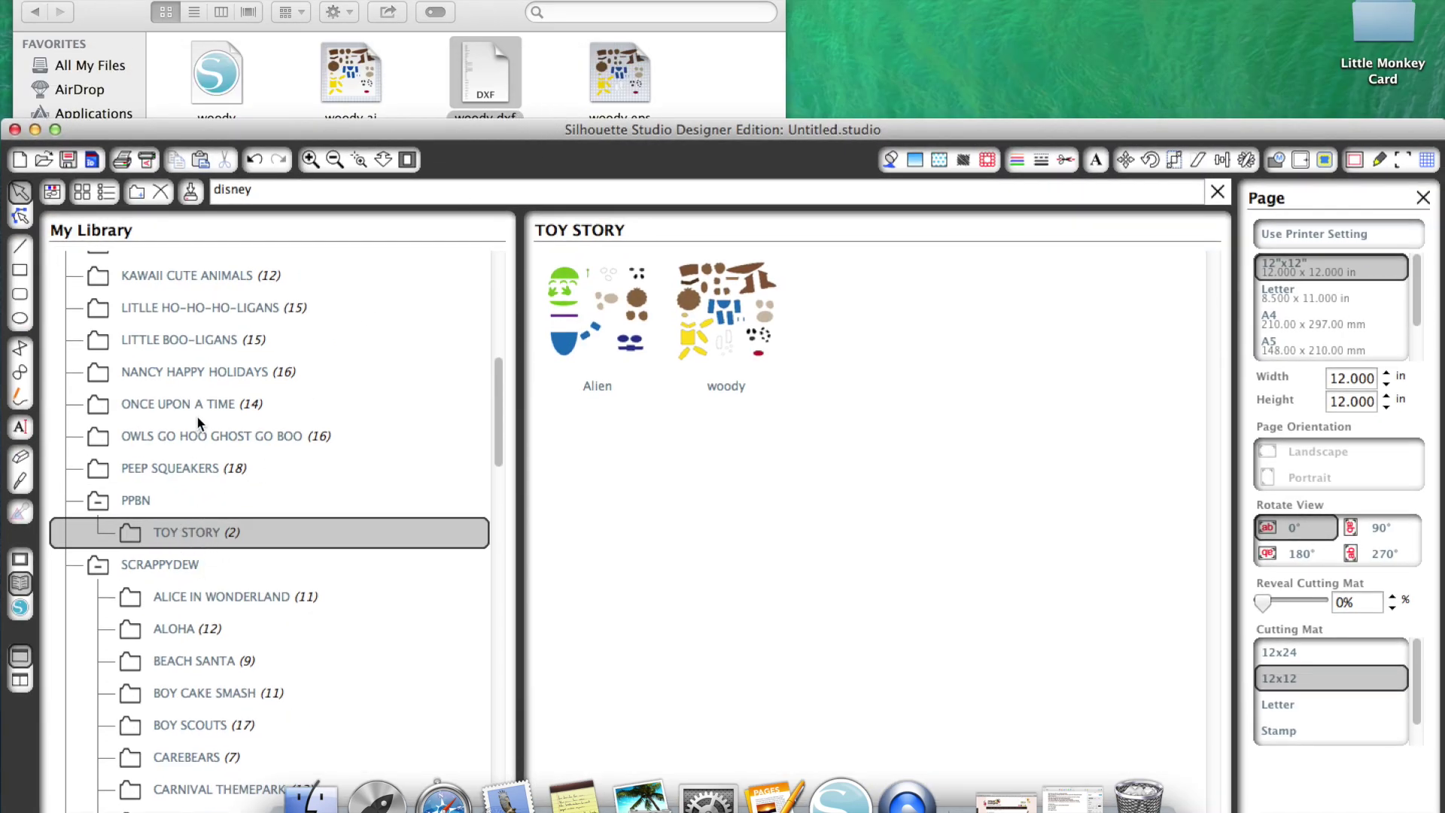
left_click(211, 1)
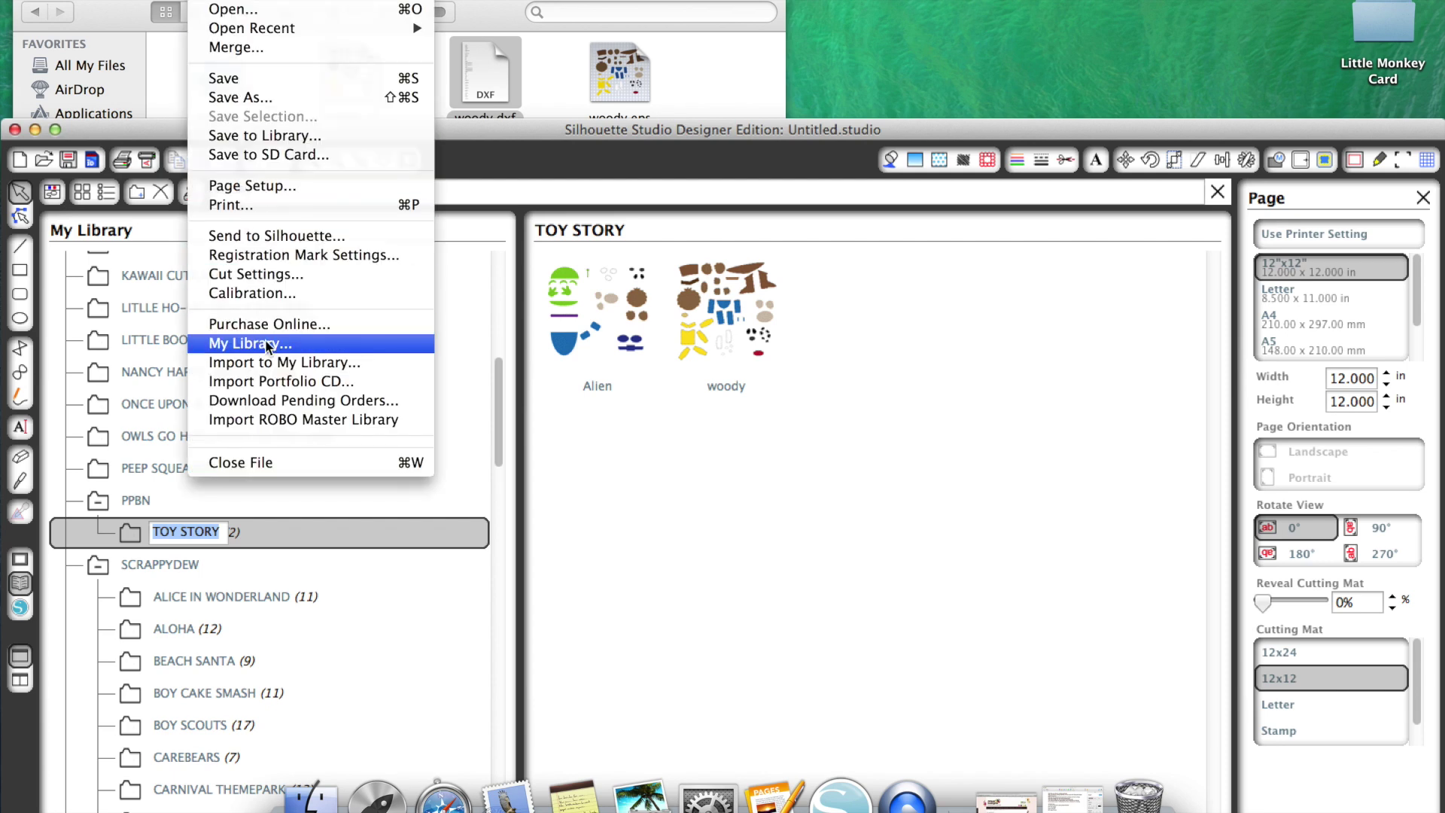
left_click(286, 364)
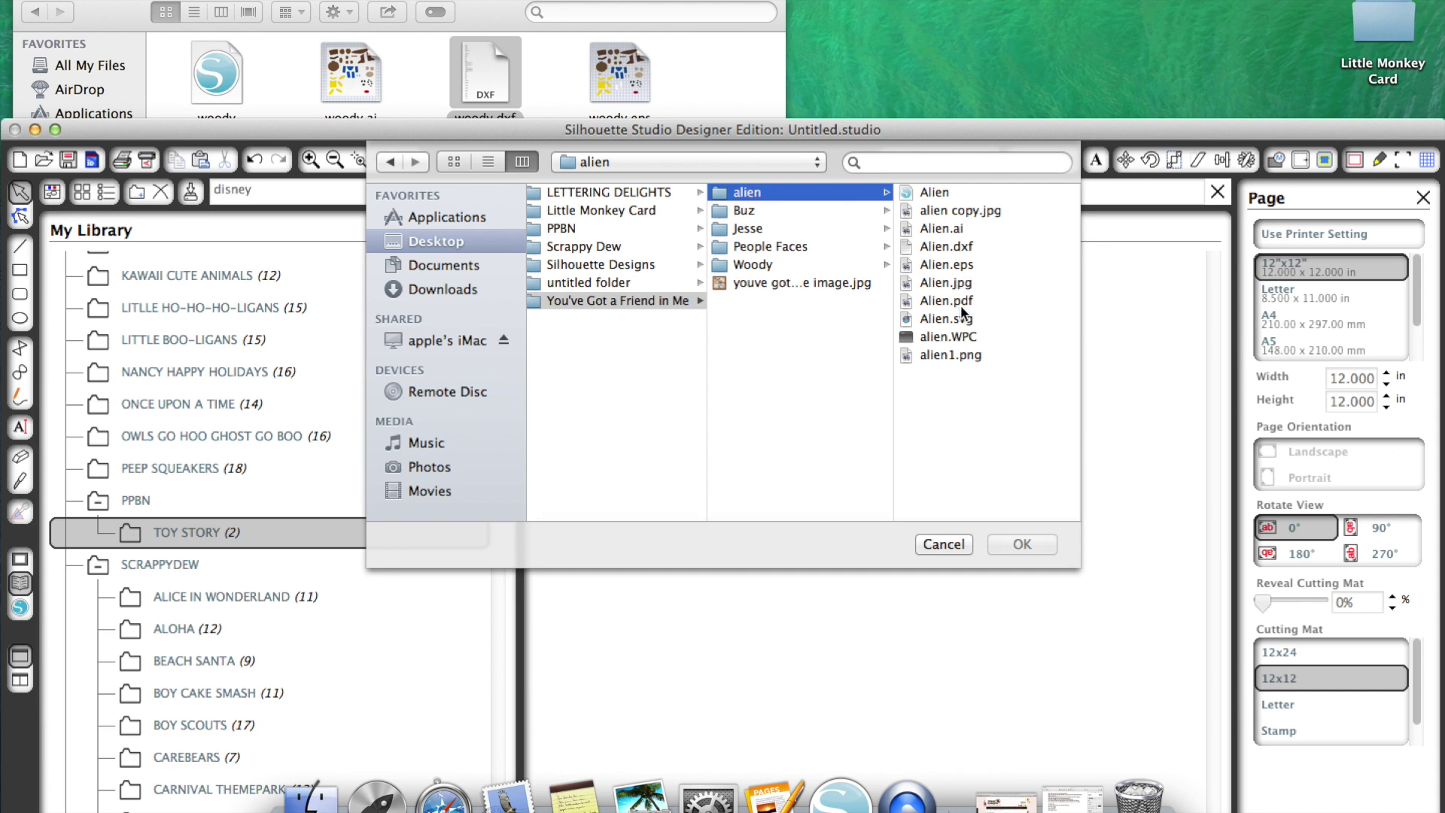
left_click(967, 246)
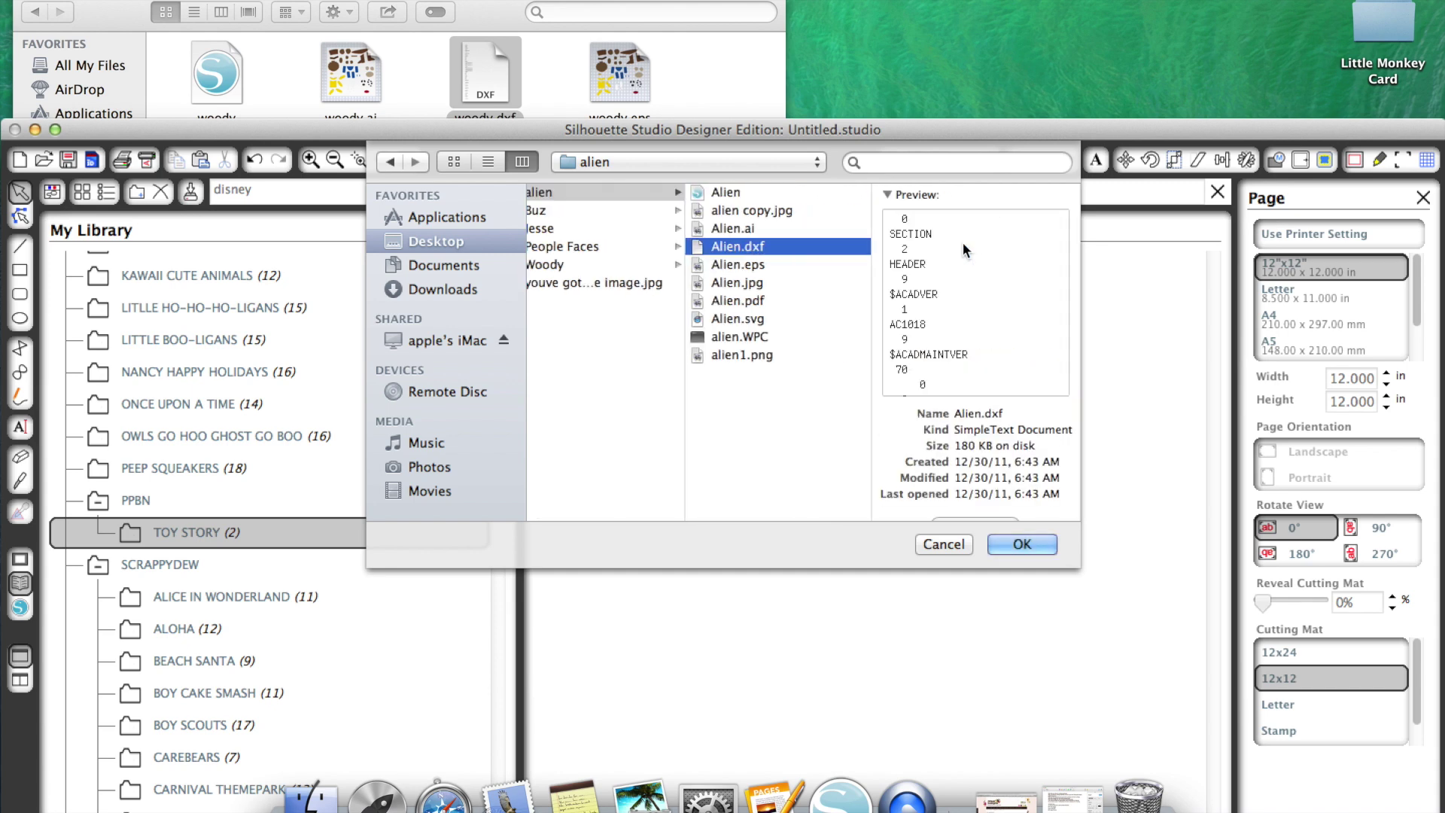
left_click(1022, 542)
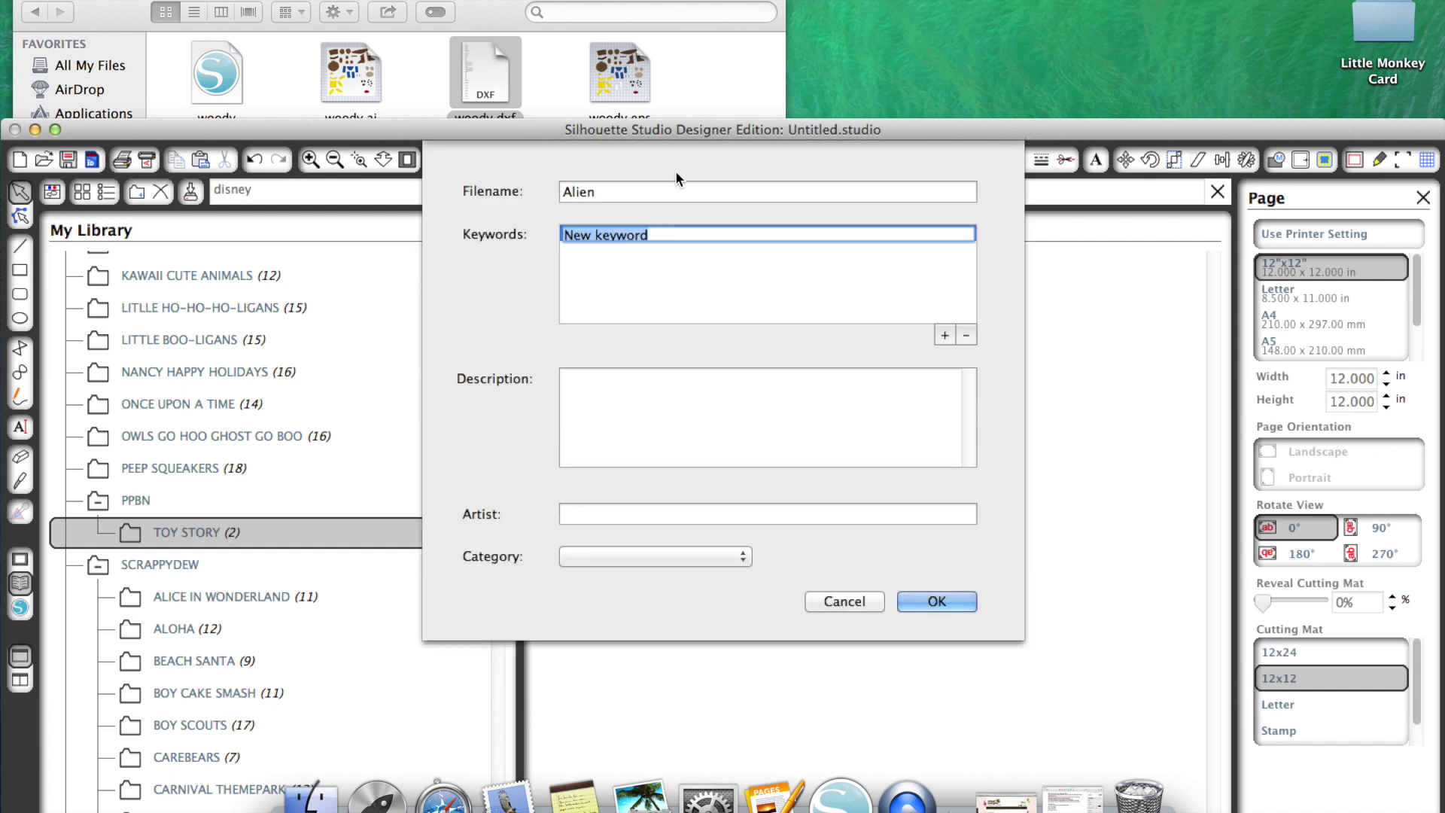
Import the DXF Alien with the keywords alien, toy story, disney, and delete it from My Own Designs
type("alien, ")
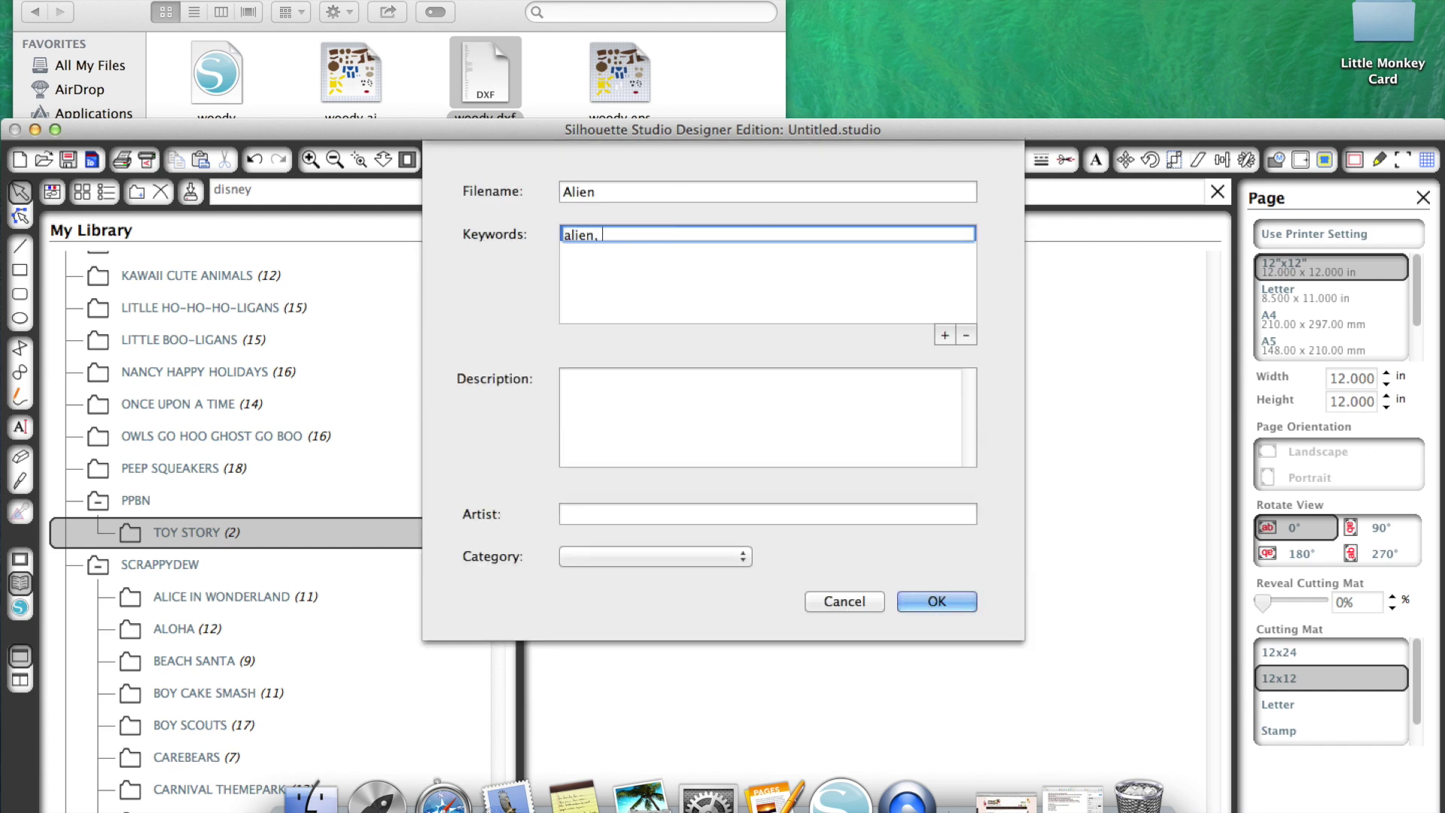
type("toy story, disney")
key("Return")
left_click(956, 600)
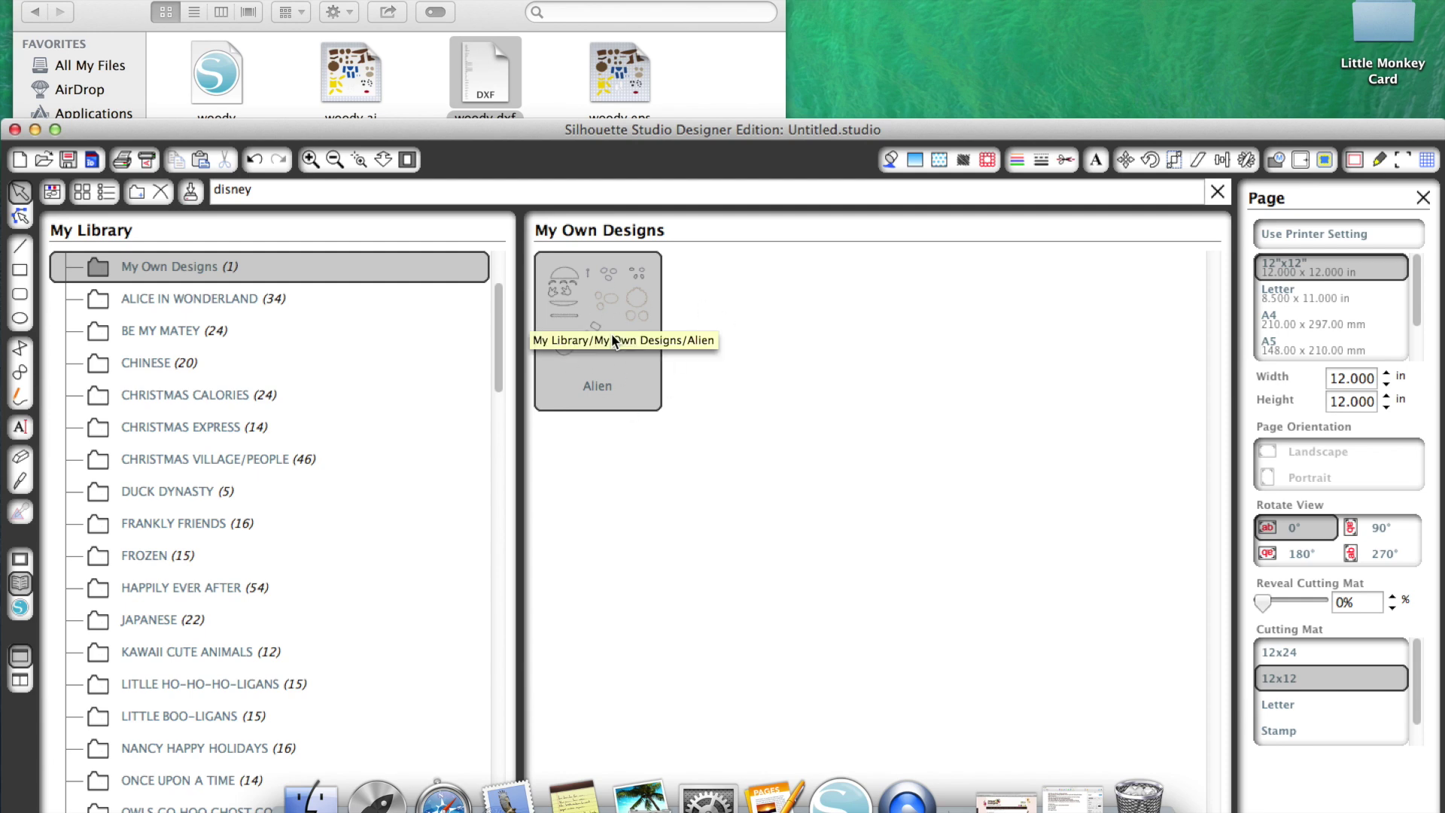
left_click(161, 192)
Open the Alien design from the TOY STORY folder on the cutting mat and move the window back up
scroll(269, 528, "down", 10)
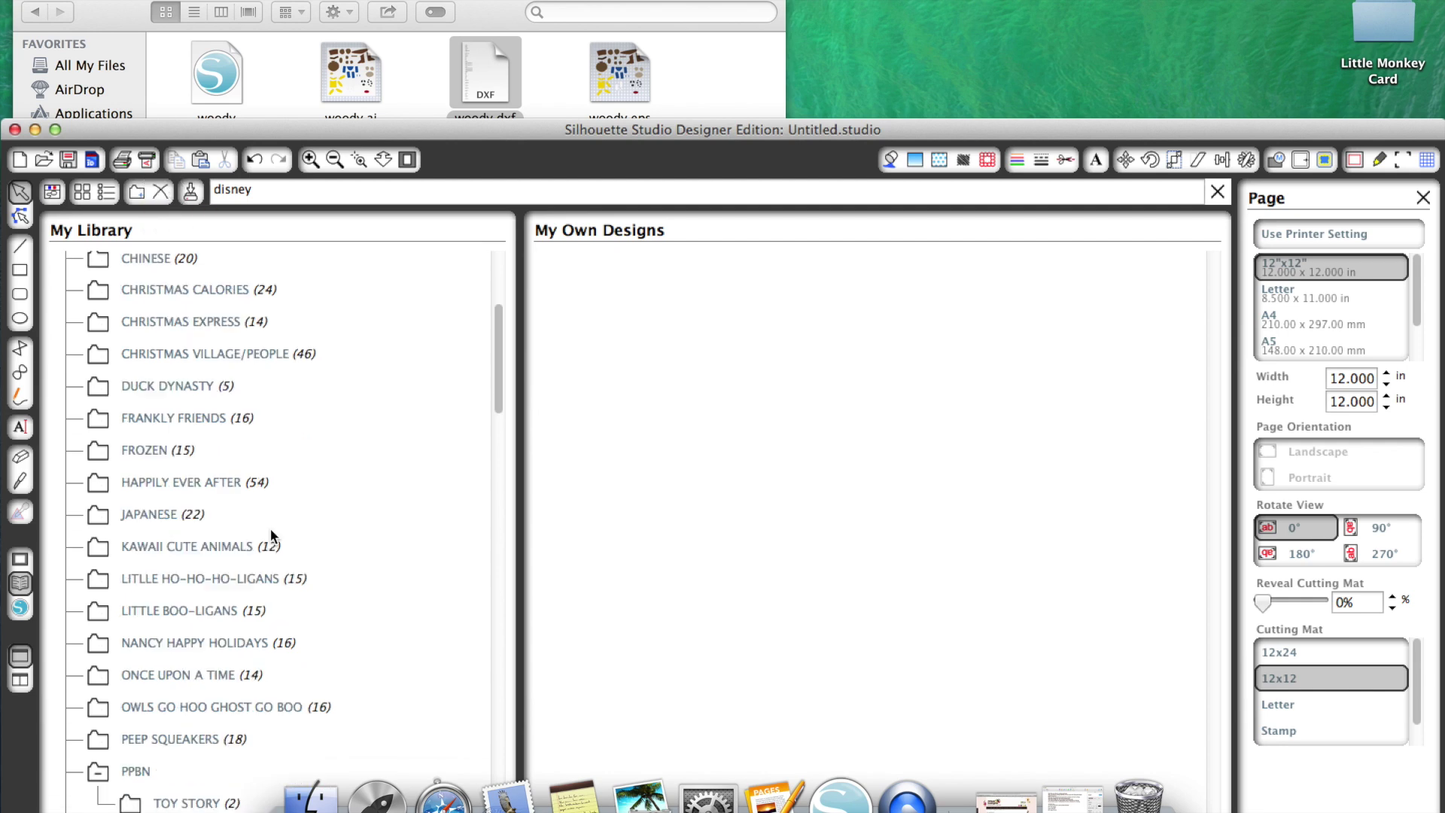
scroll(270, 529, "down", 2)
left_click(173, 516)
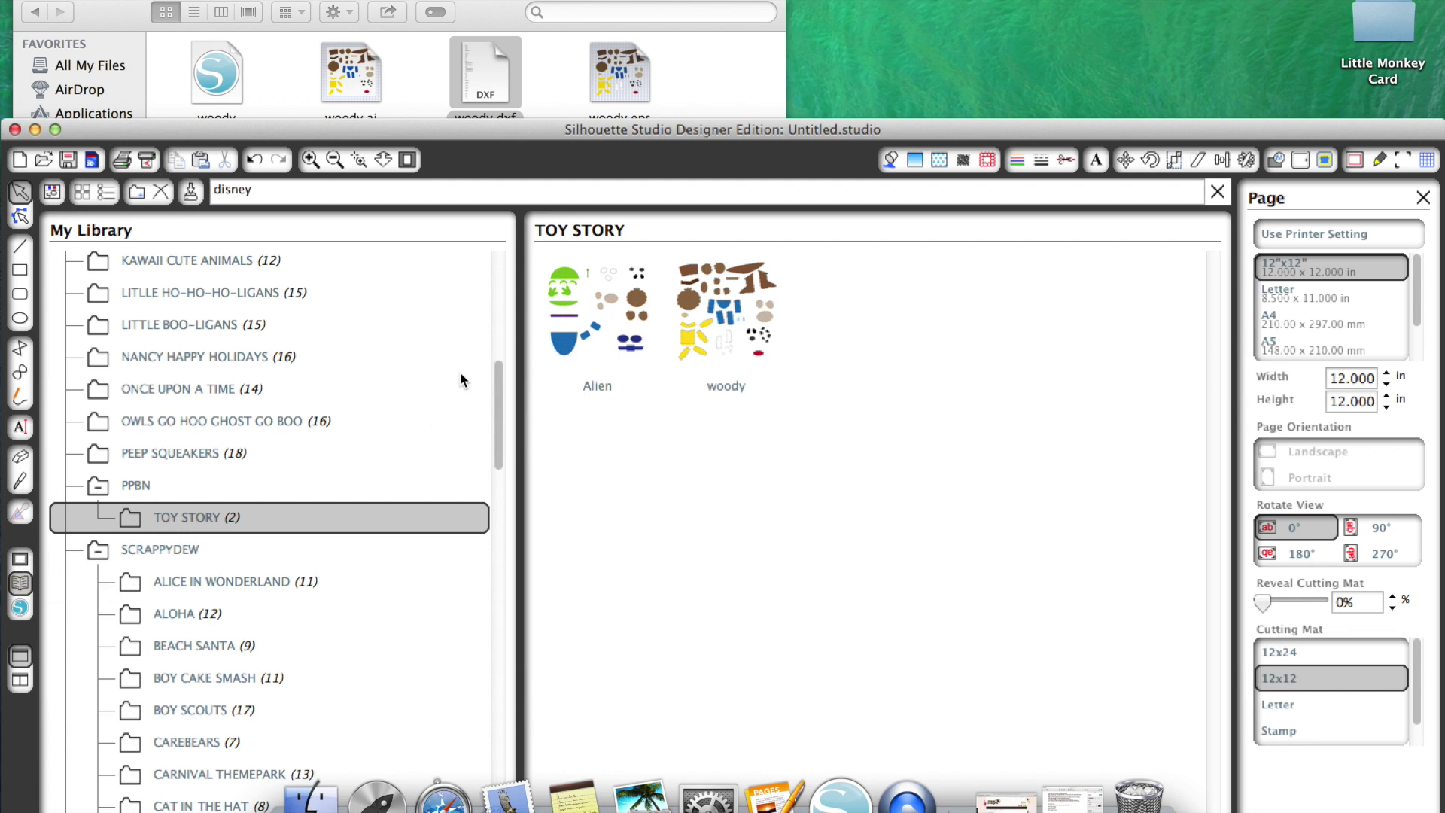
left_click(617, 344)
double_click(617, 344)
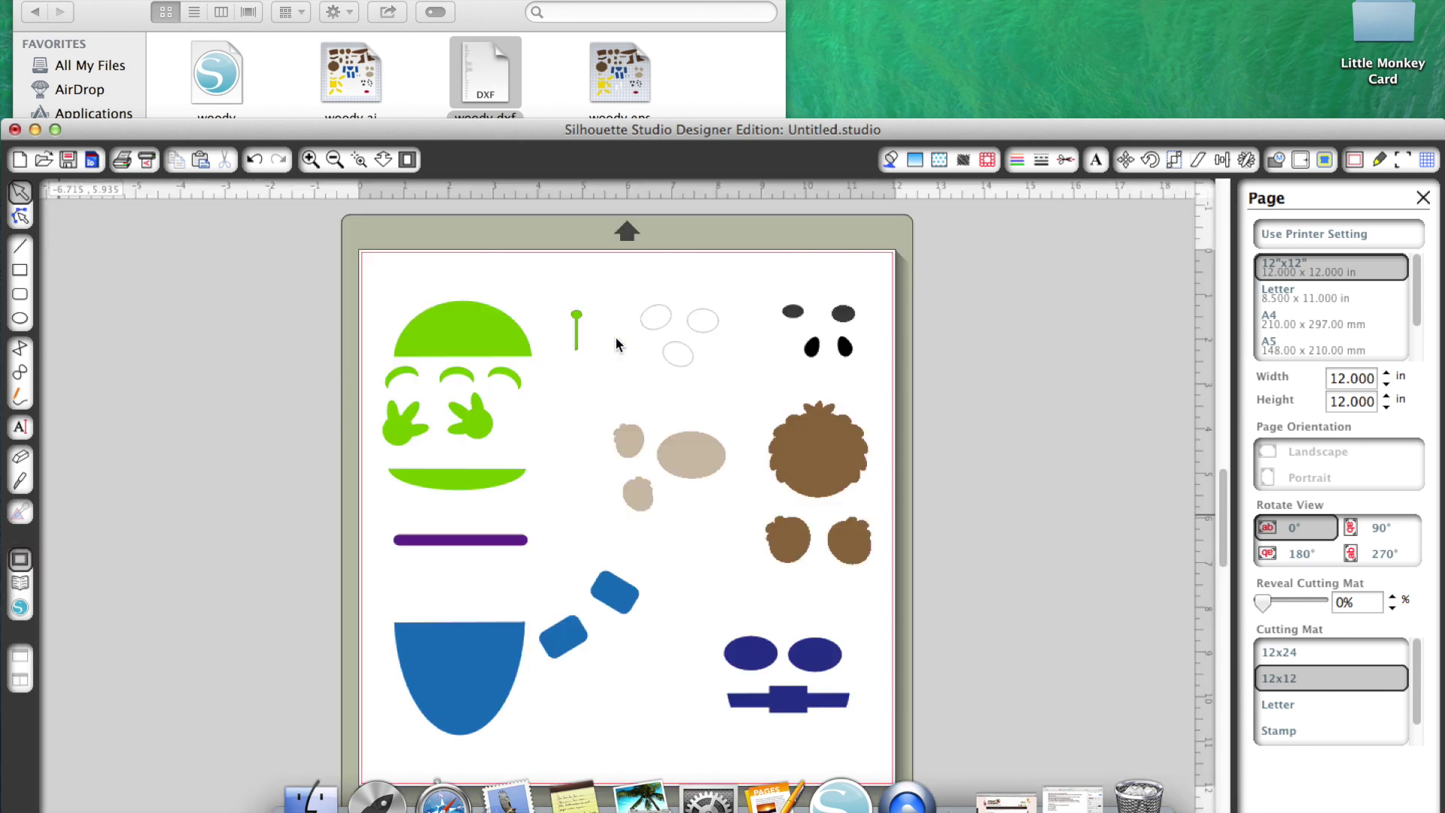
left_click_drag(636, 127, 629, 0)
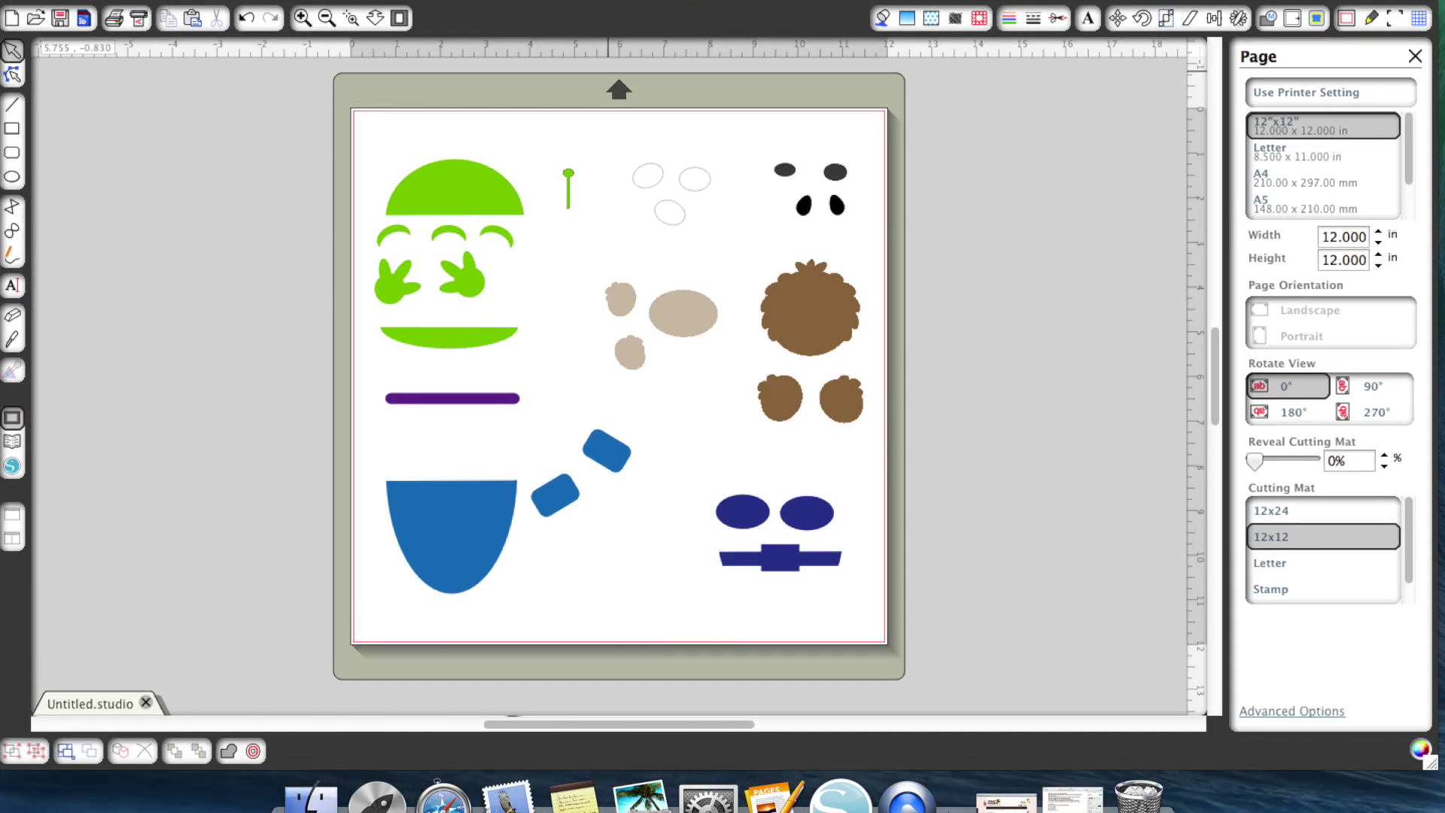
Select the whole Alien design on the mat and check its Cut Style options
left_click(439, 216)
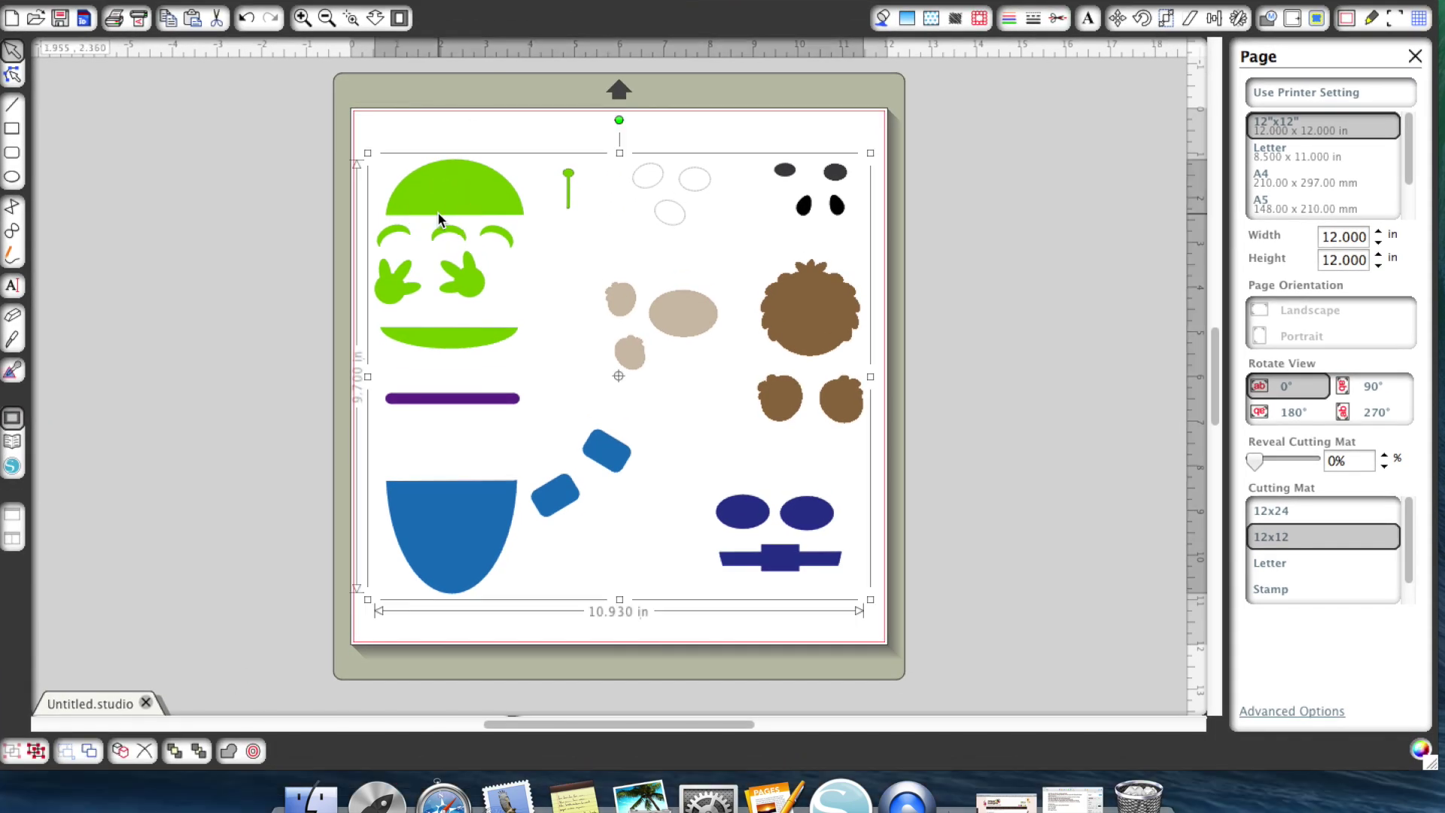
left_click(1064, 18)
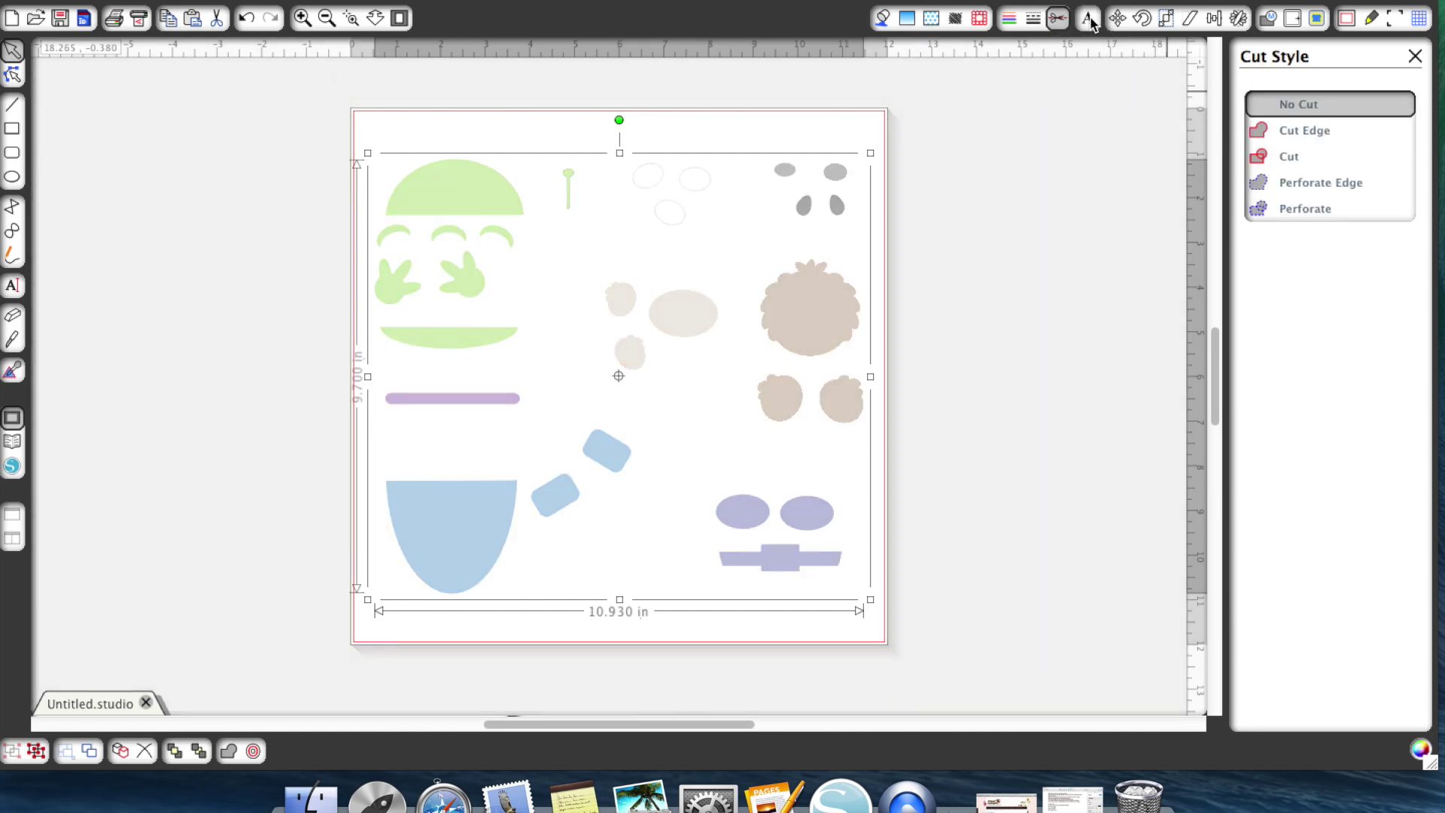
left_click(1416, 57)
left_click(544, 199)
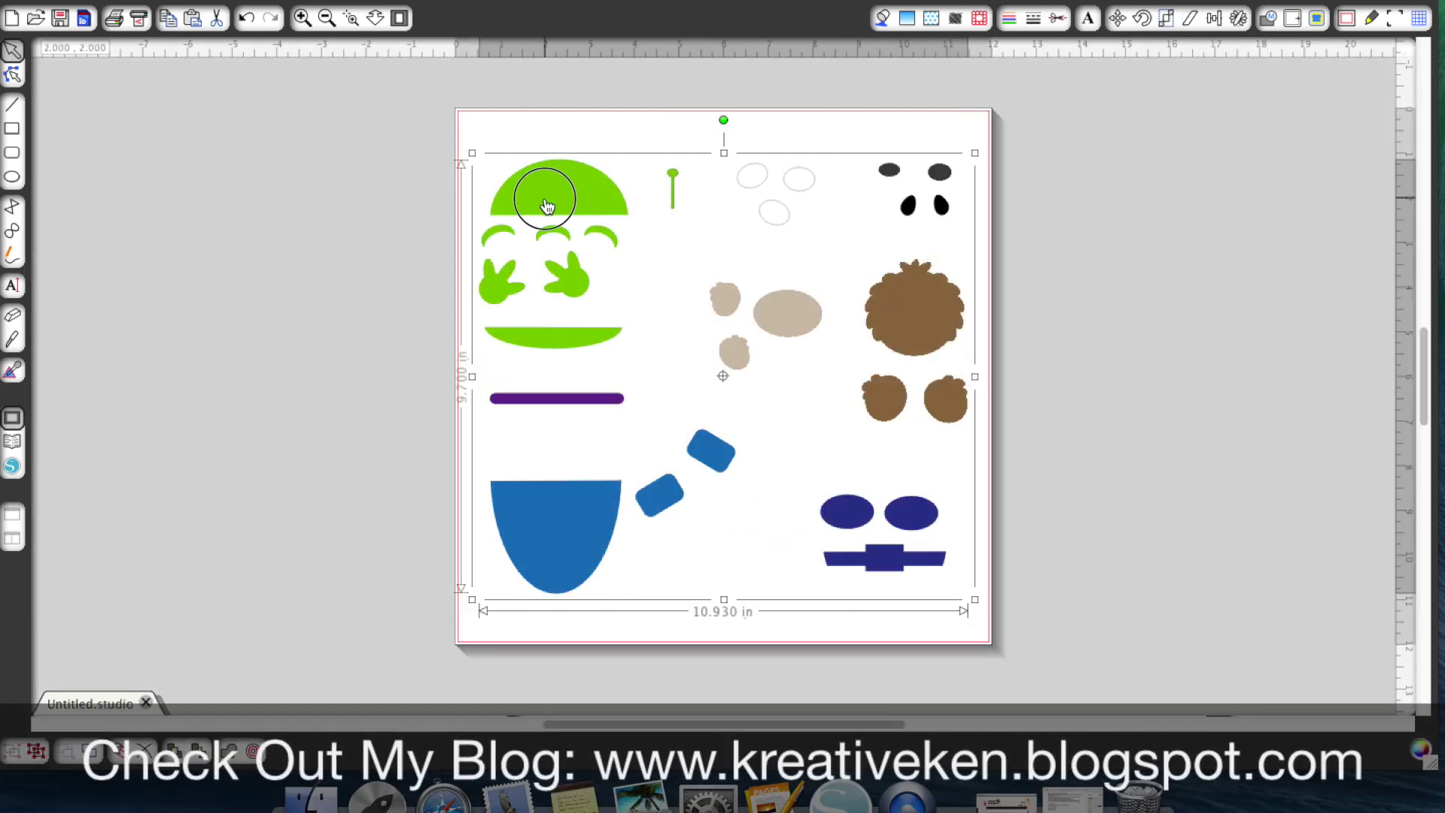